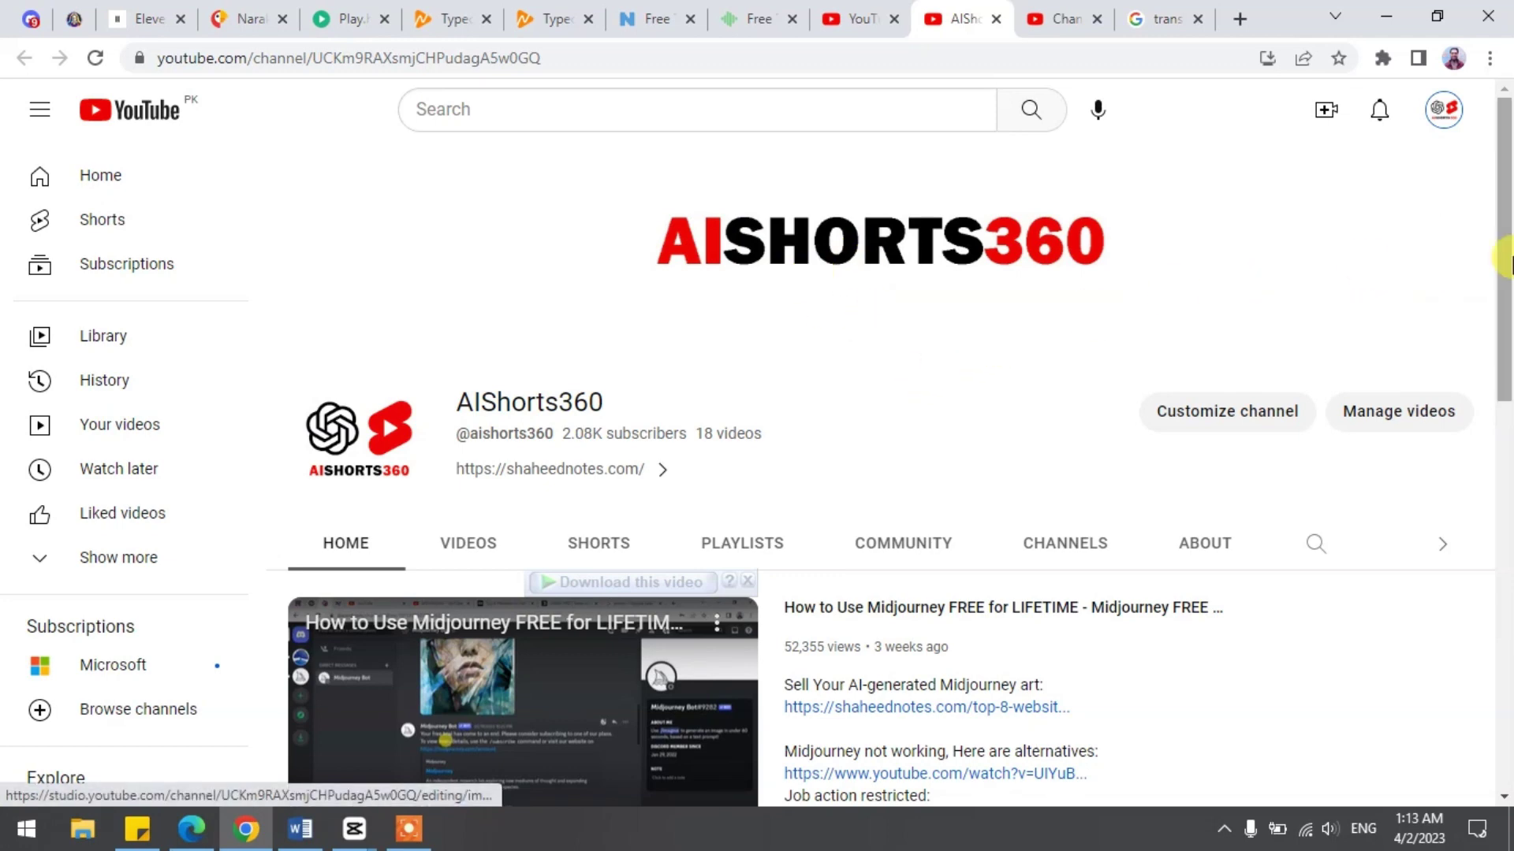
pyautogui.moveTo(1504, 255); pyautogui.dragTo(1505, 355)
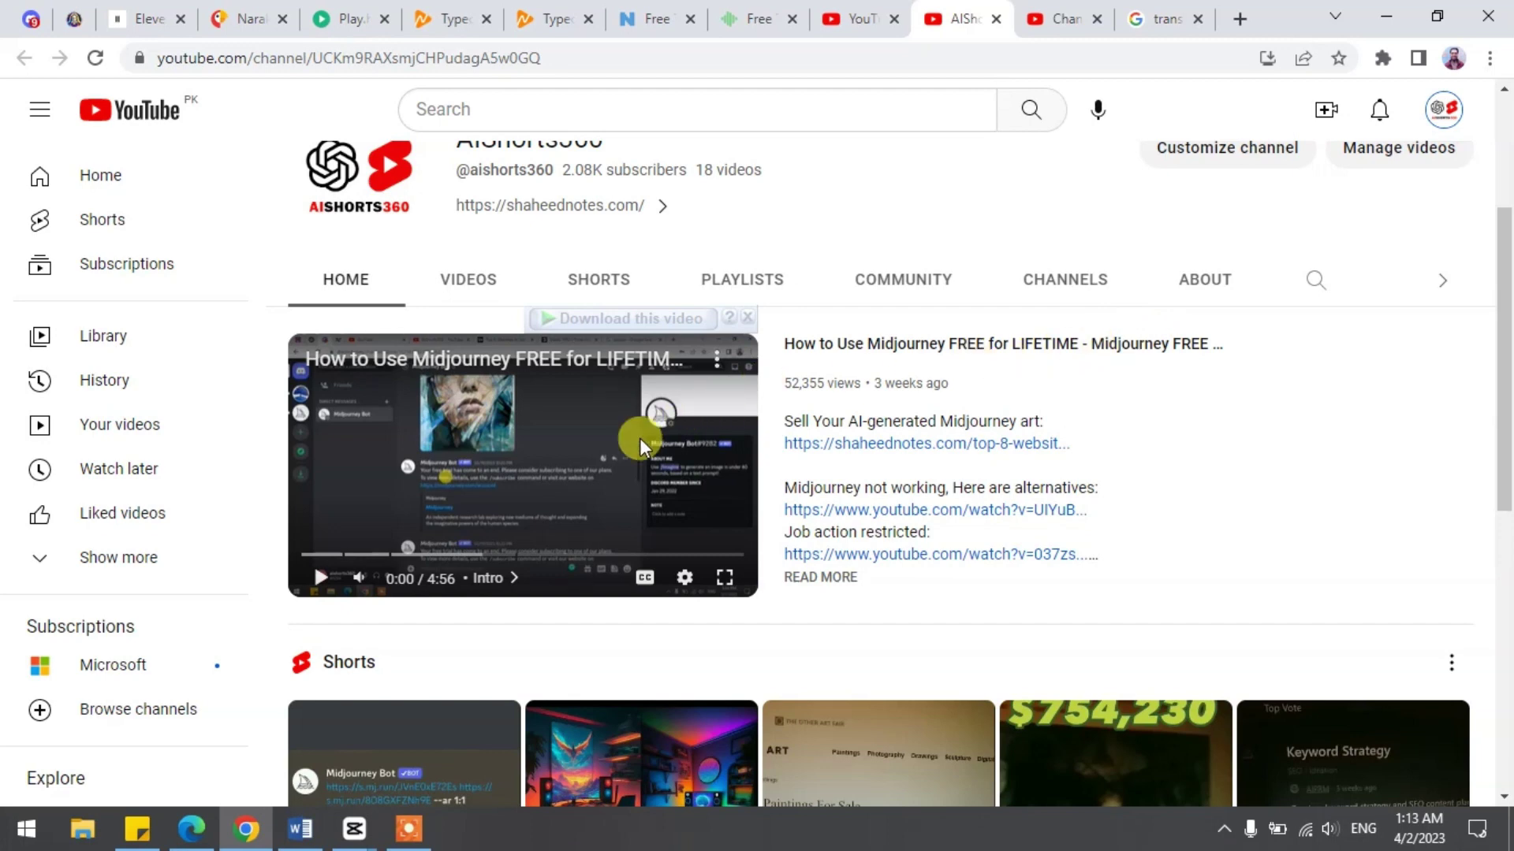
pyautogui.moveTo(524, 699)
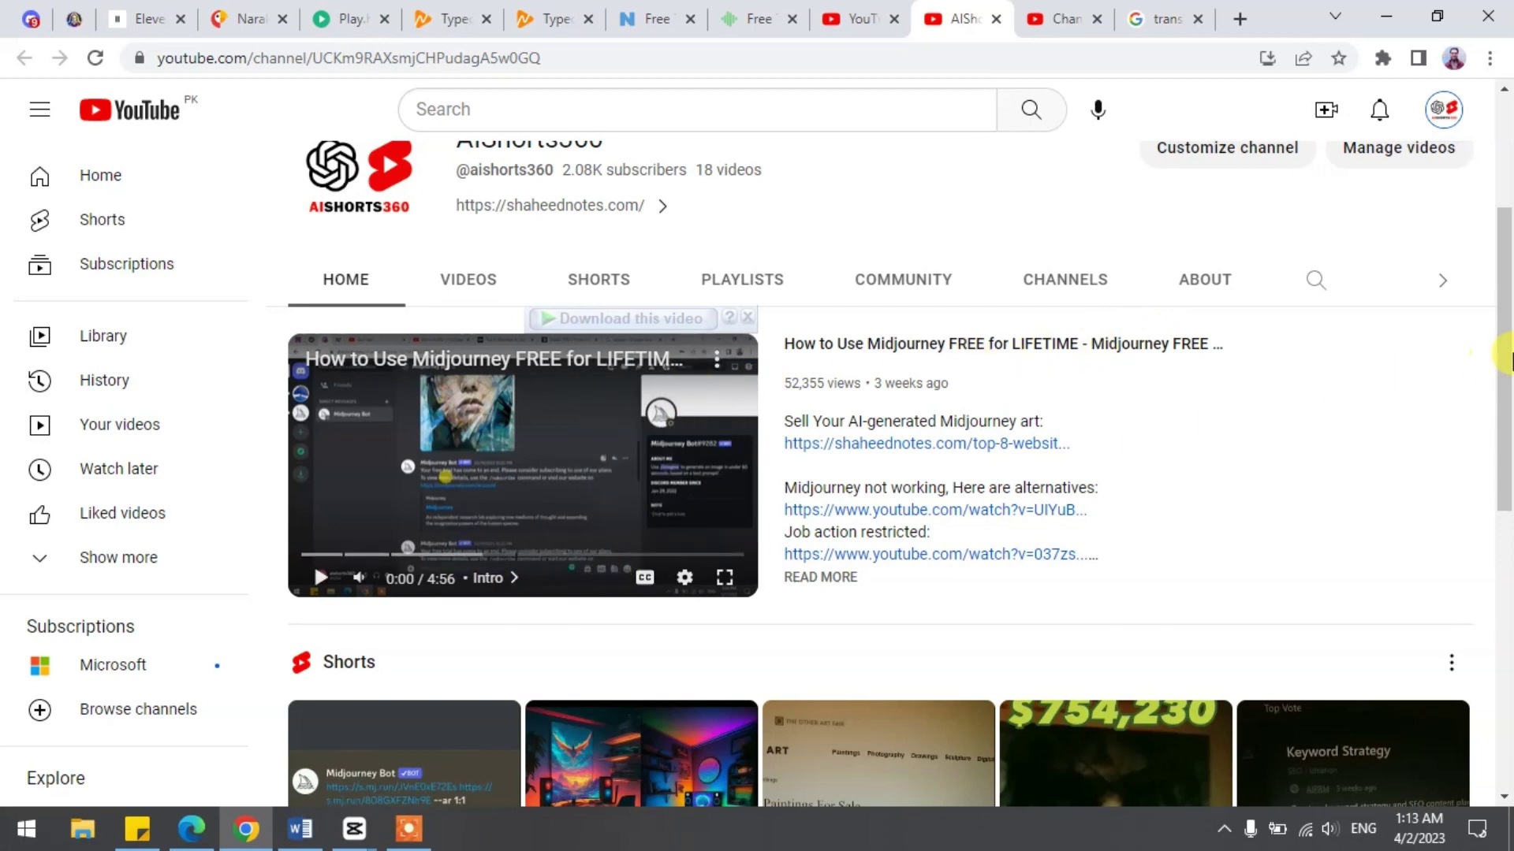
pyautogui.moveTo(1504, 309); pyautogui.dragTo(1504, 667)
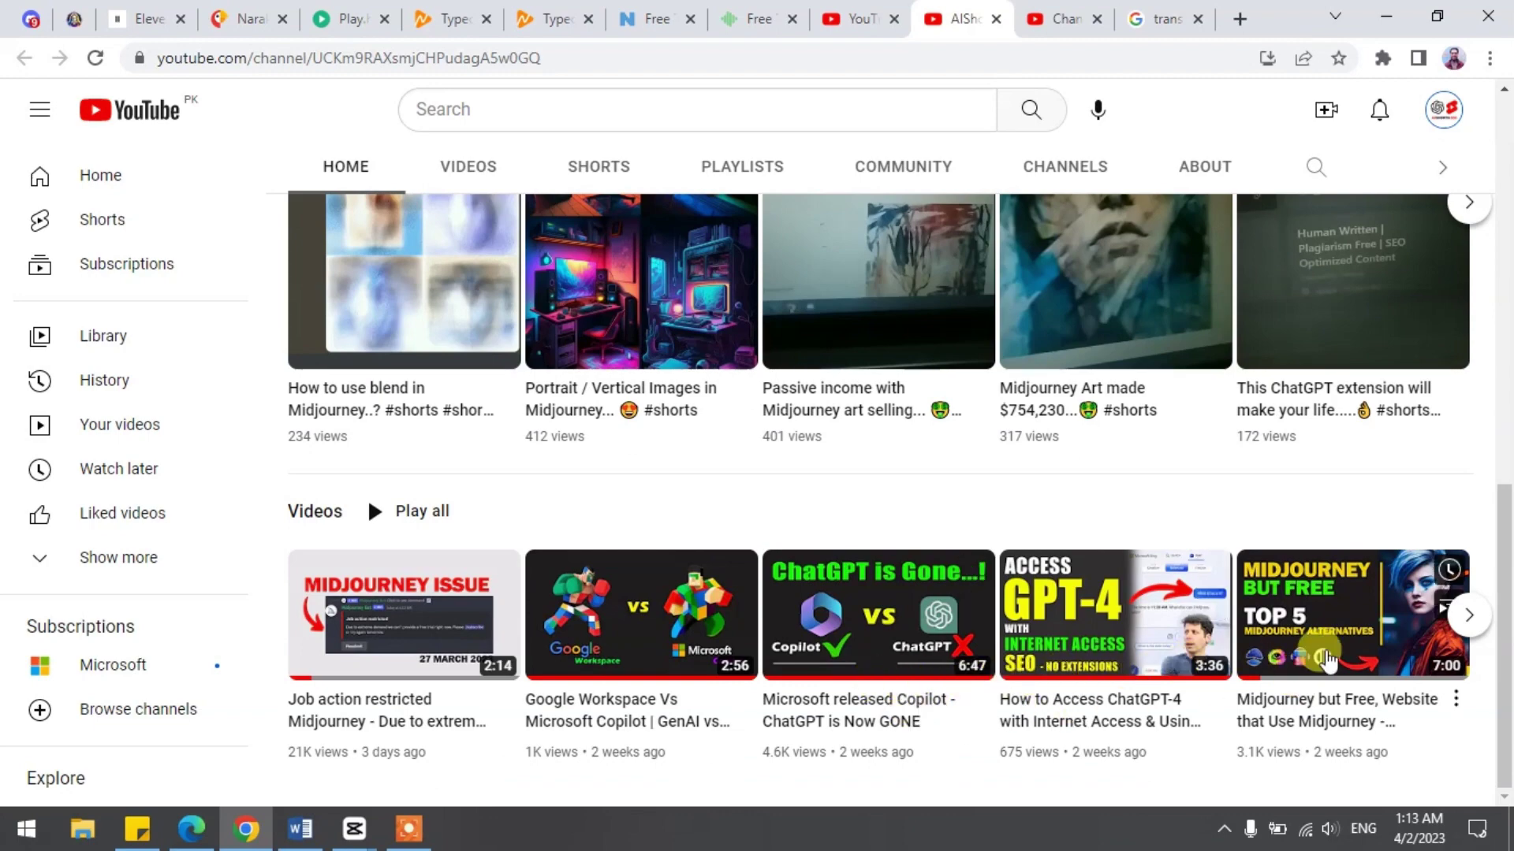
# Page through the channel videos and glance over the FreeTTS, NaturalReader, Typecast, Play.ht, Narakeet and ElevenLabs tabs.
pyautogui.click(1462, 616)
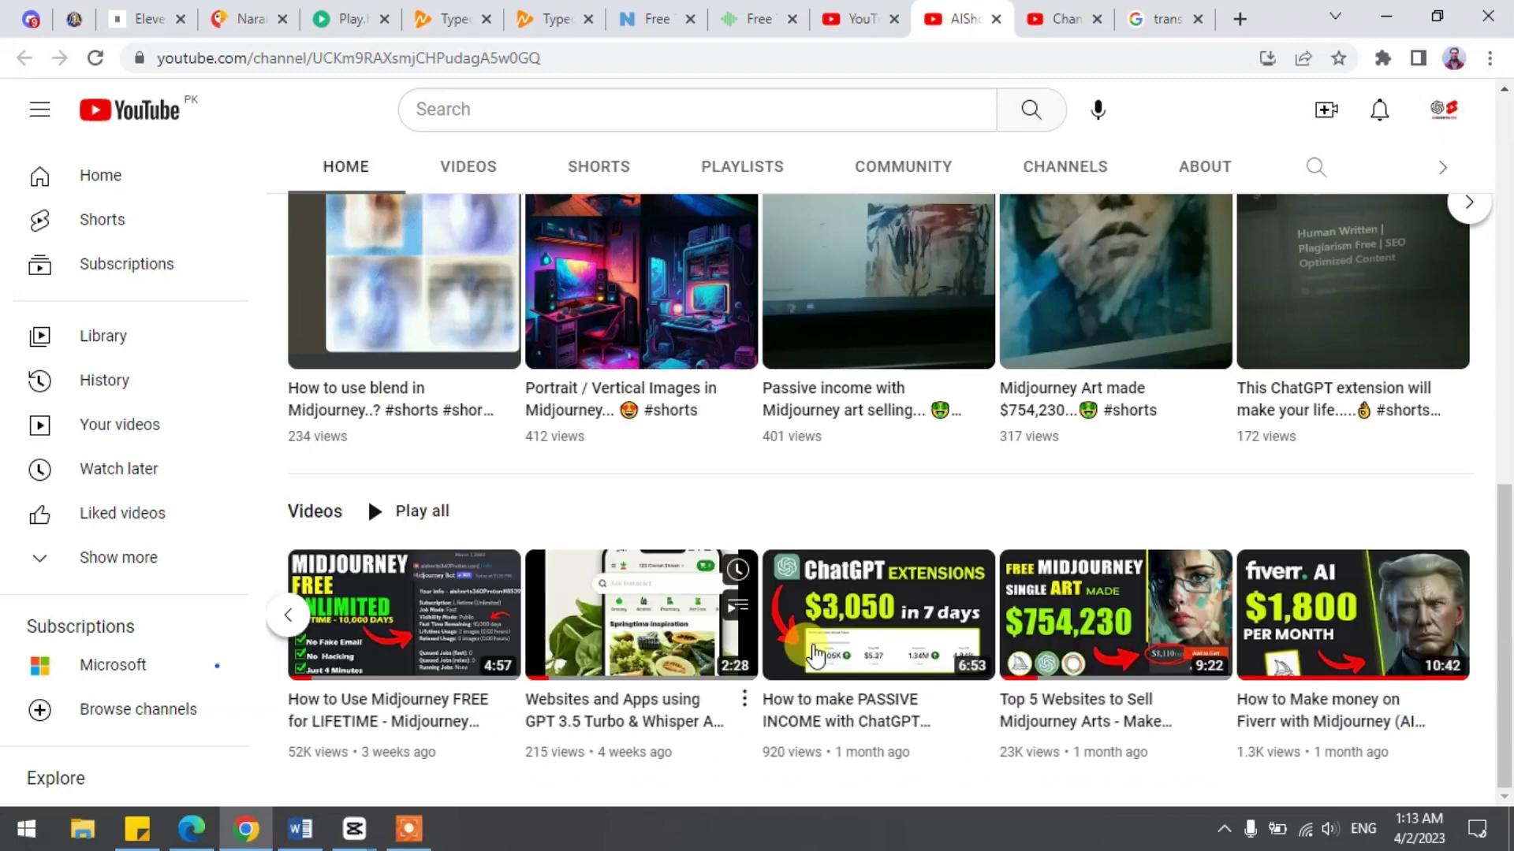
pyautogui.moveTo(1504, 615); pyautogui.dragTo(1499, 274)
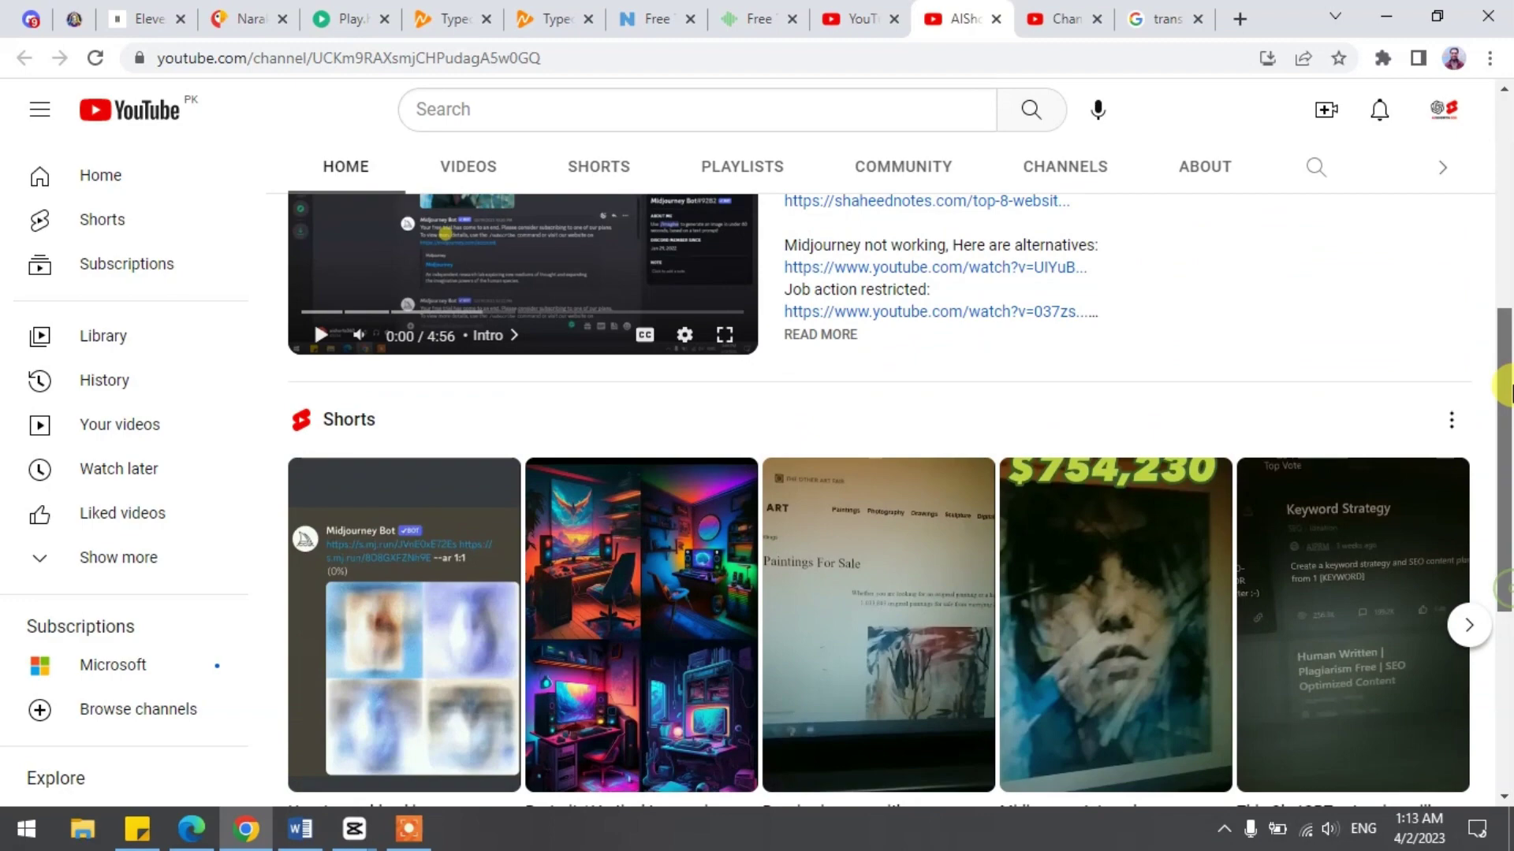
pyautogui.click(753, 18)
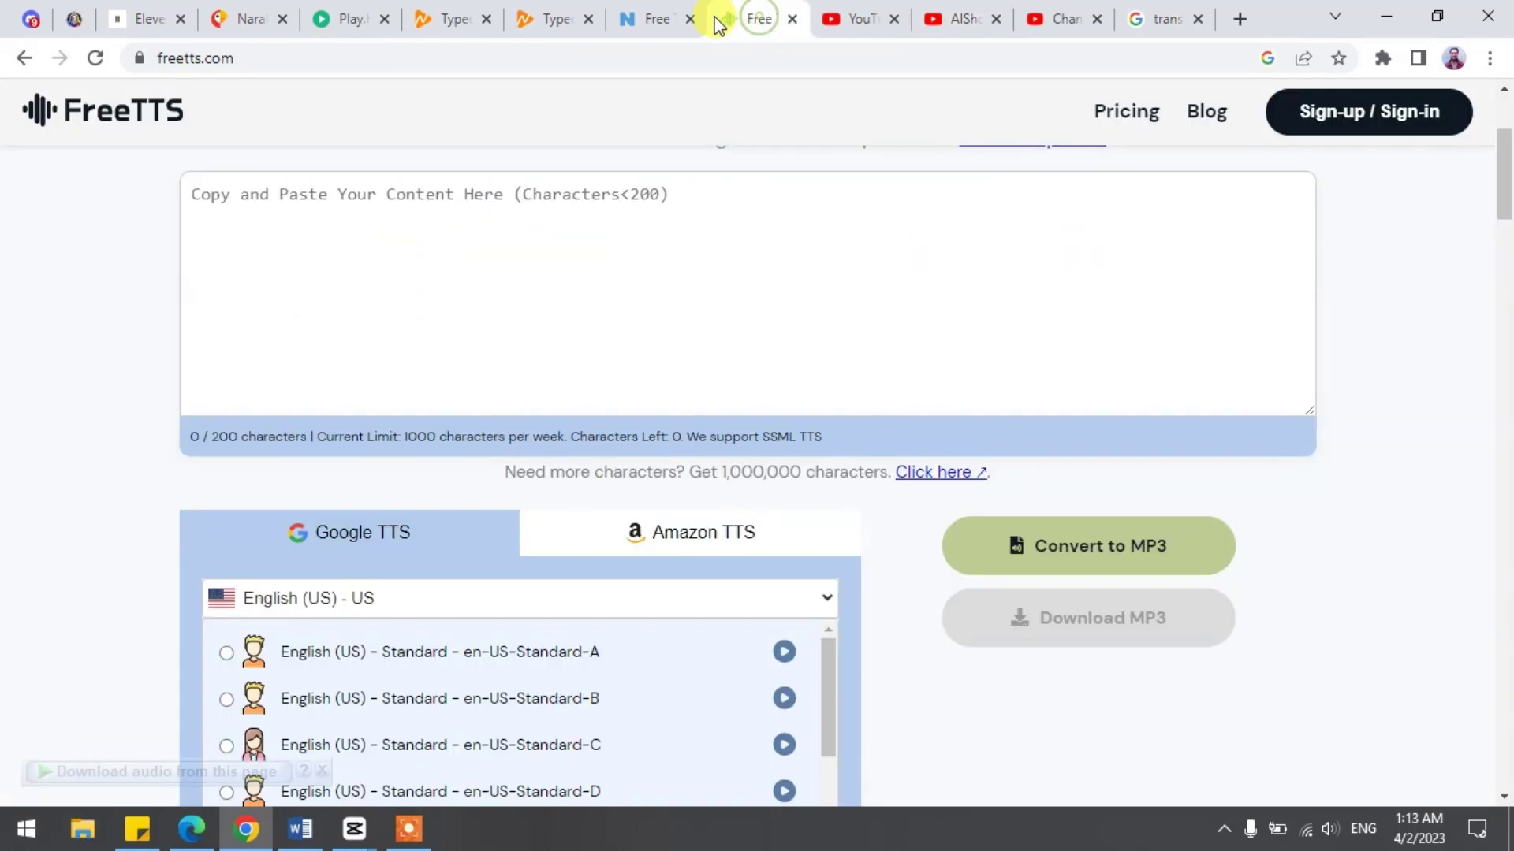
pyautogui.click(647, 19)
pyautogui.click(555, 17)
pyautogui.click(453, 17)
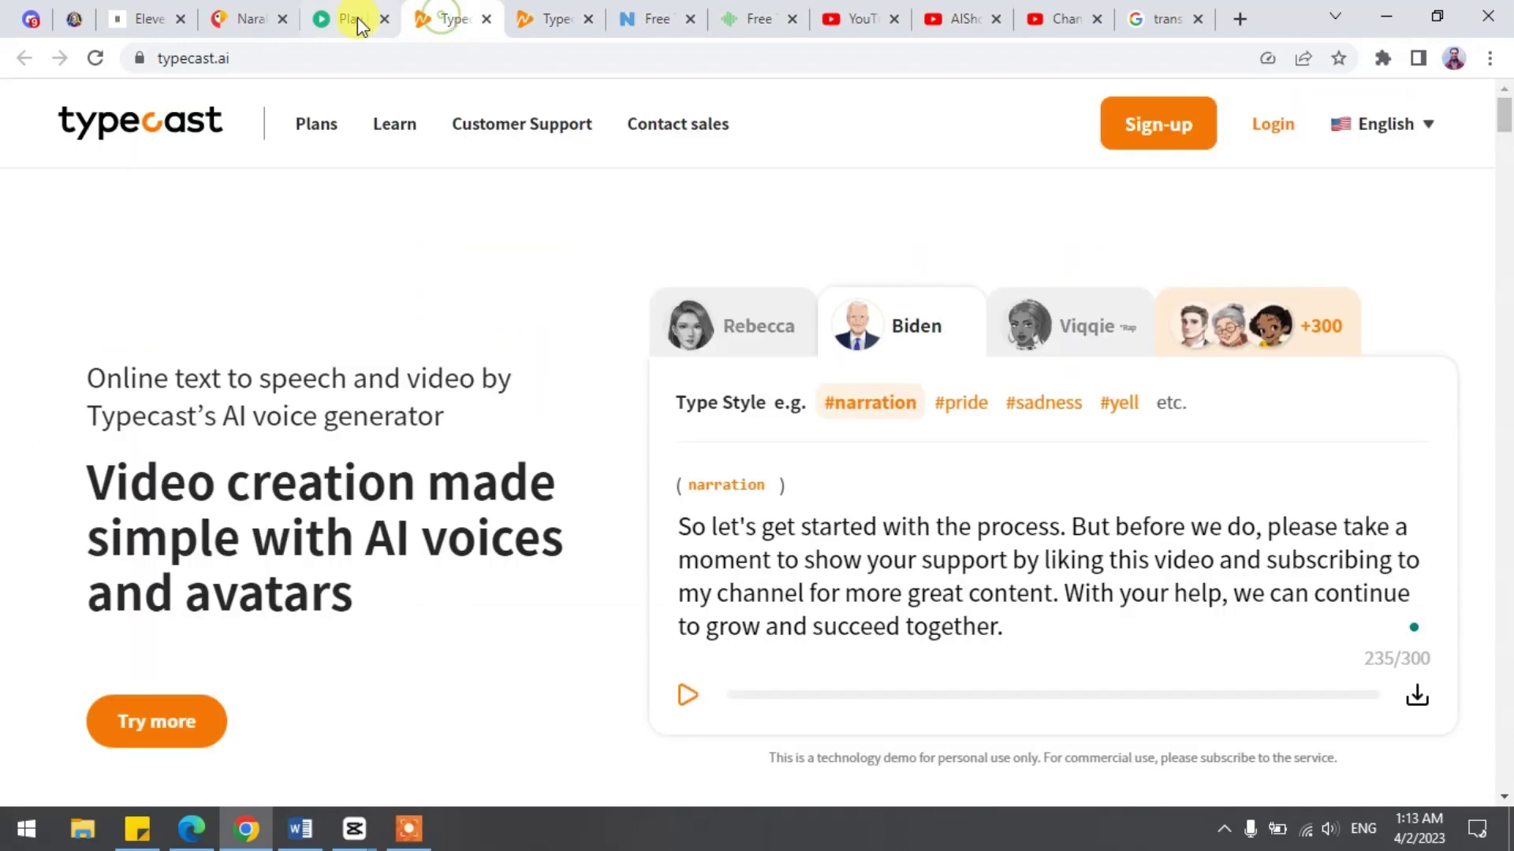
pyautogui.click(349, 18)
pyautogui.click(231, 18)
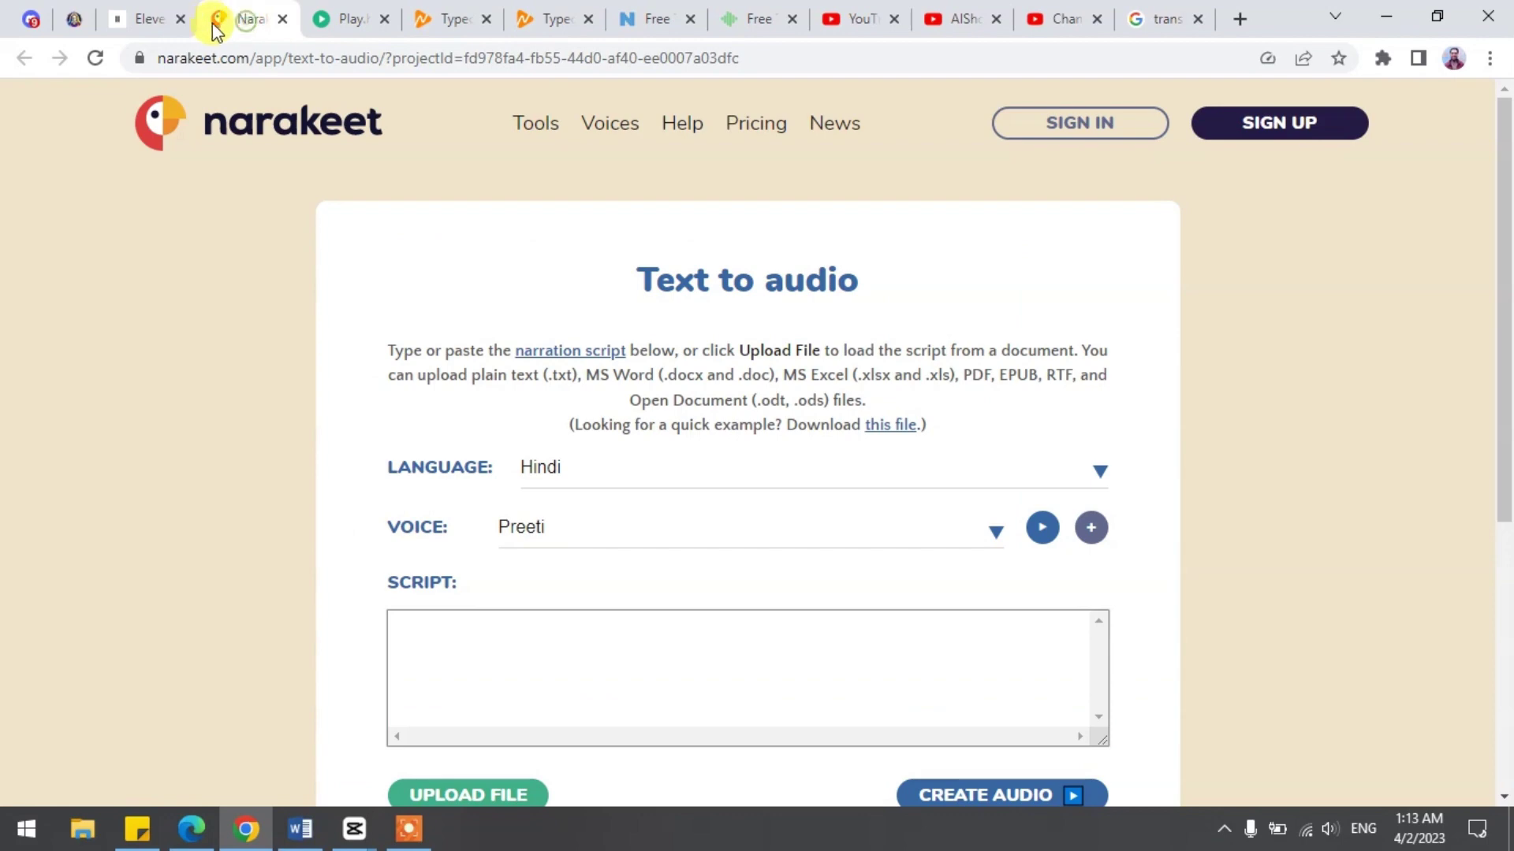
pyautogui.click(147, 18)
# Back on AIShorts360, show the newest videos, view the analytics overview, and return.
pyautogui.click(964, 19)
pyautogui.scroll(-5, 827, 533)
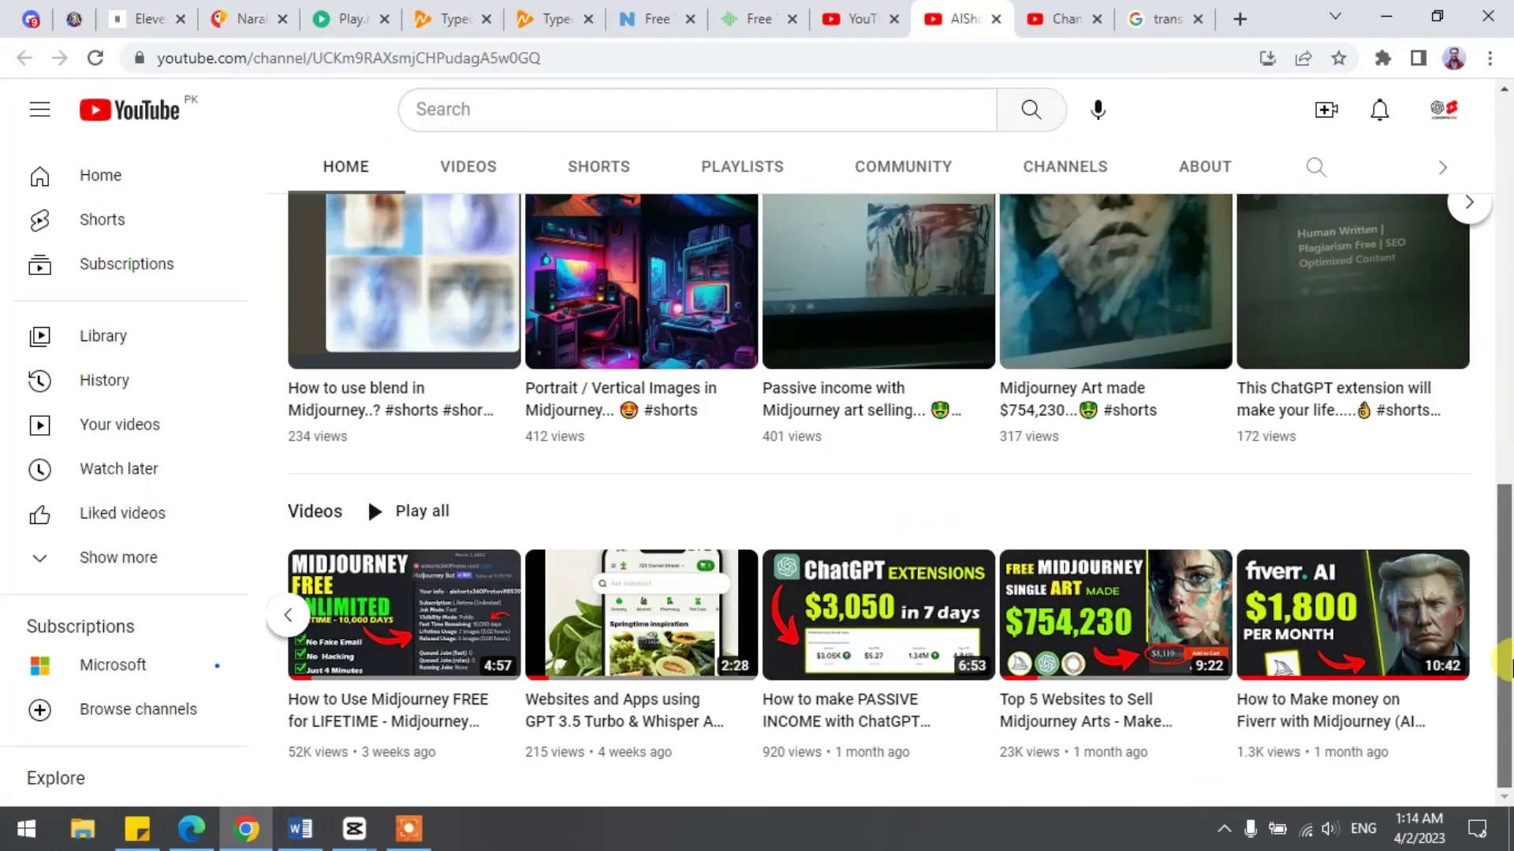
pyautogui.click(284, 616)
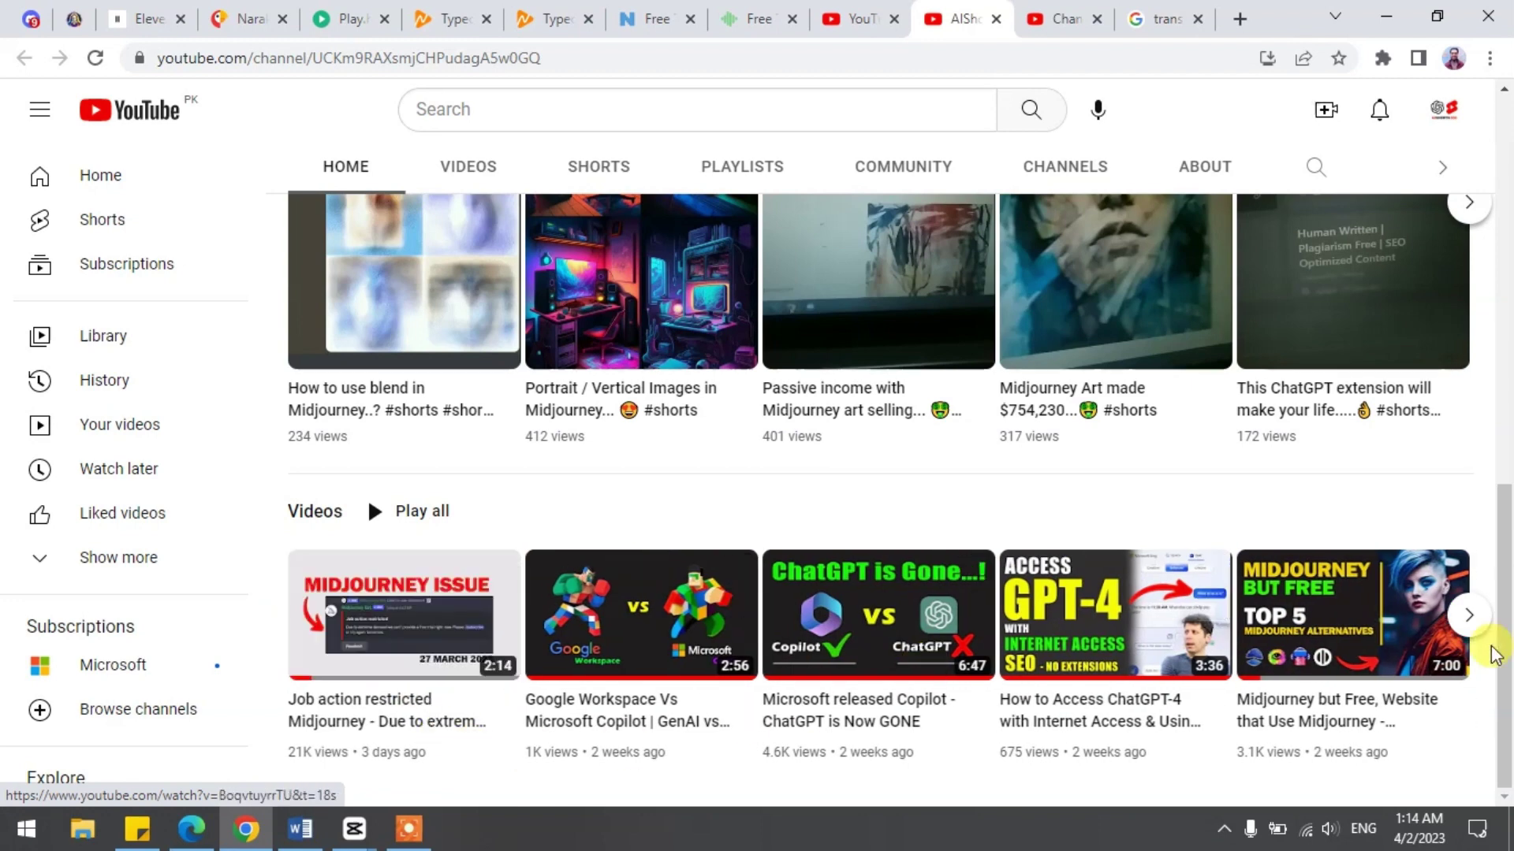
pyautogui.scroll(5, 1492, 652)
pyautogui.scroll(3, 1492, 592)
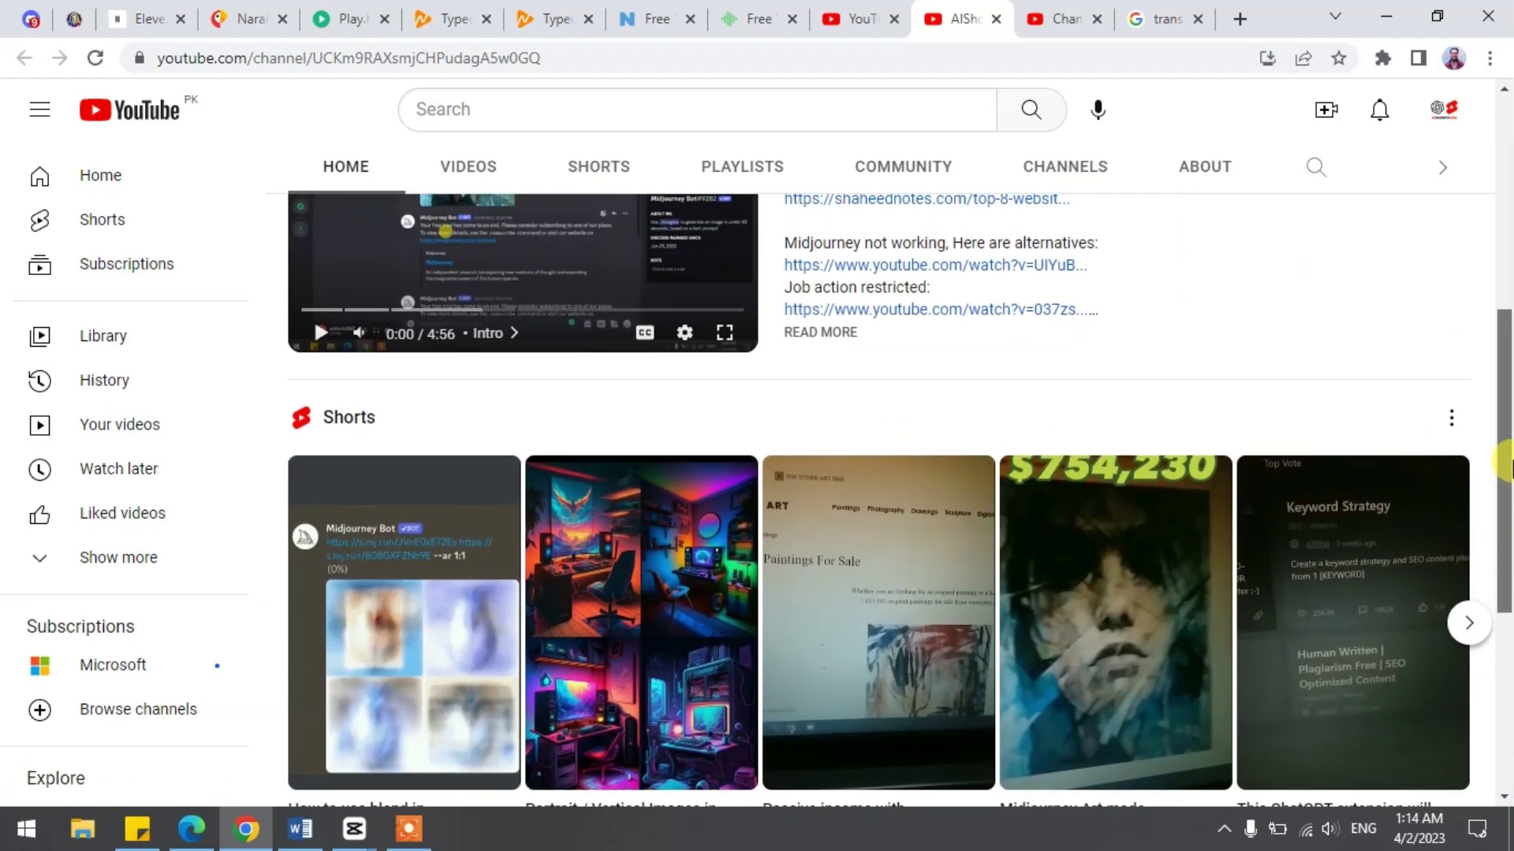
pyautogui.click(1068, 20)
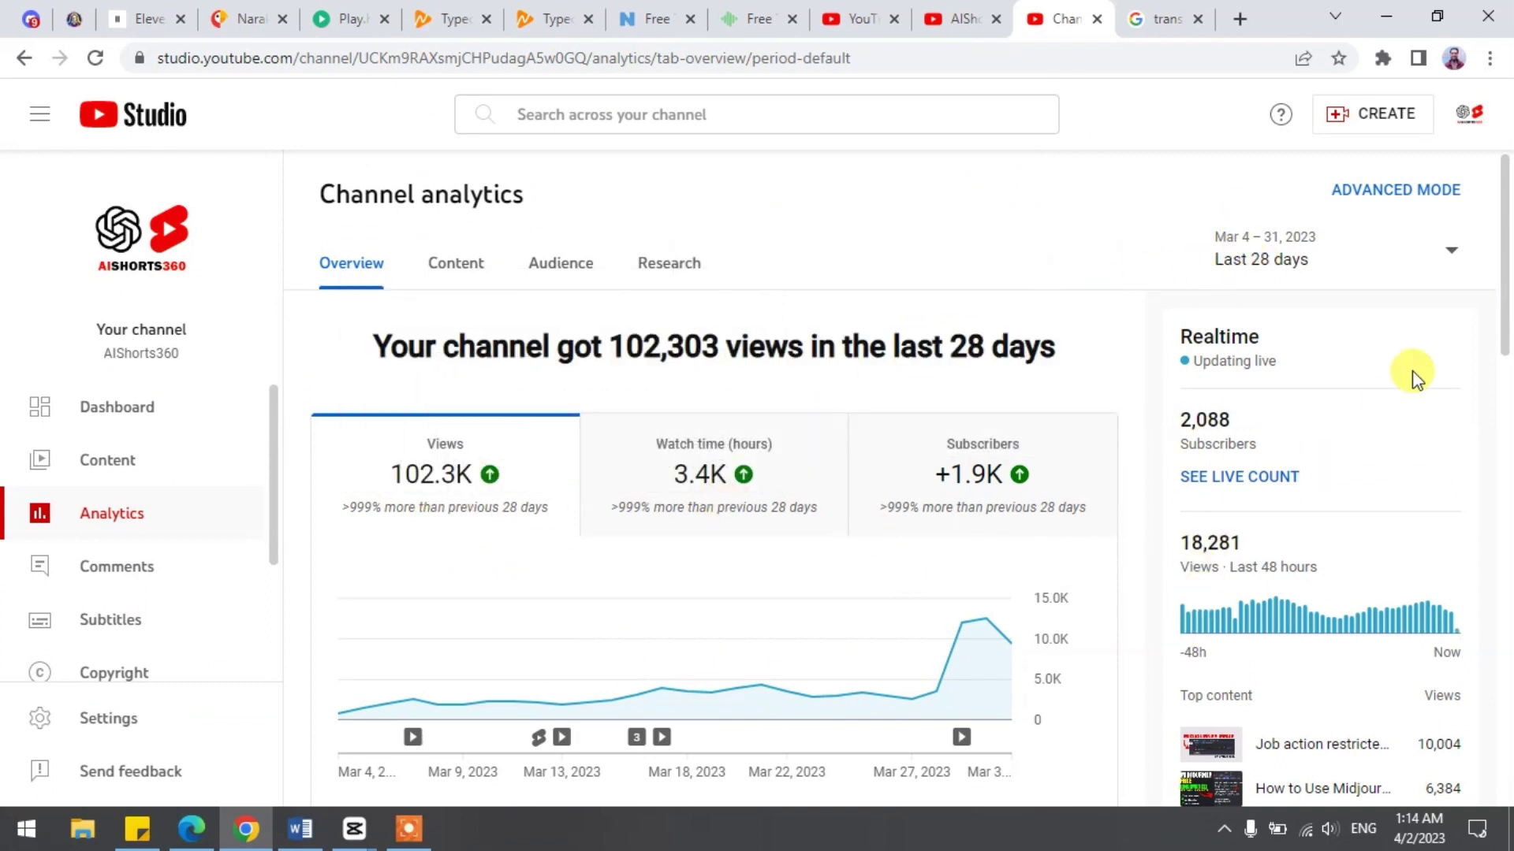
pyautogui.moveTo(1503, 272)
pyautogui.mouseDown()
pyautogui.moveTo(1508, 468)
pyautogui.moveTo(1502, 225)
pyautogui.mouseUp()
pyautogui.hotkey('ctrl', 'shift', 'Tab')
pyautogui.scroll(5, 983, 394)
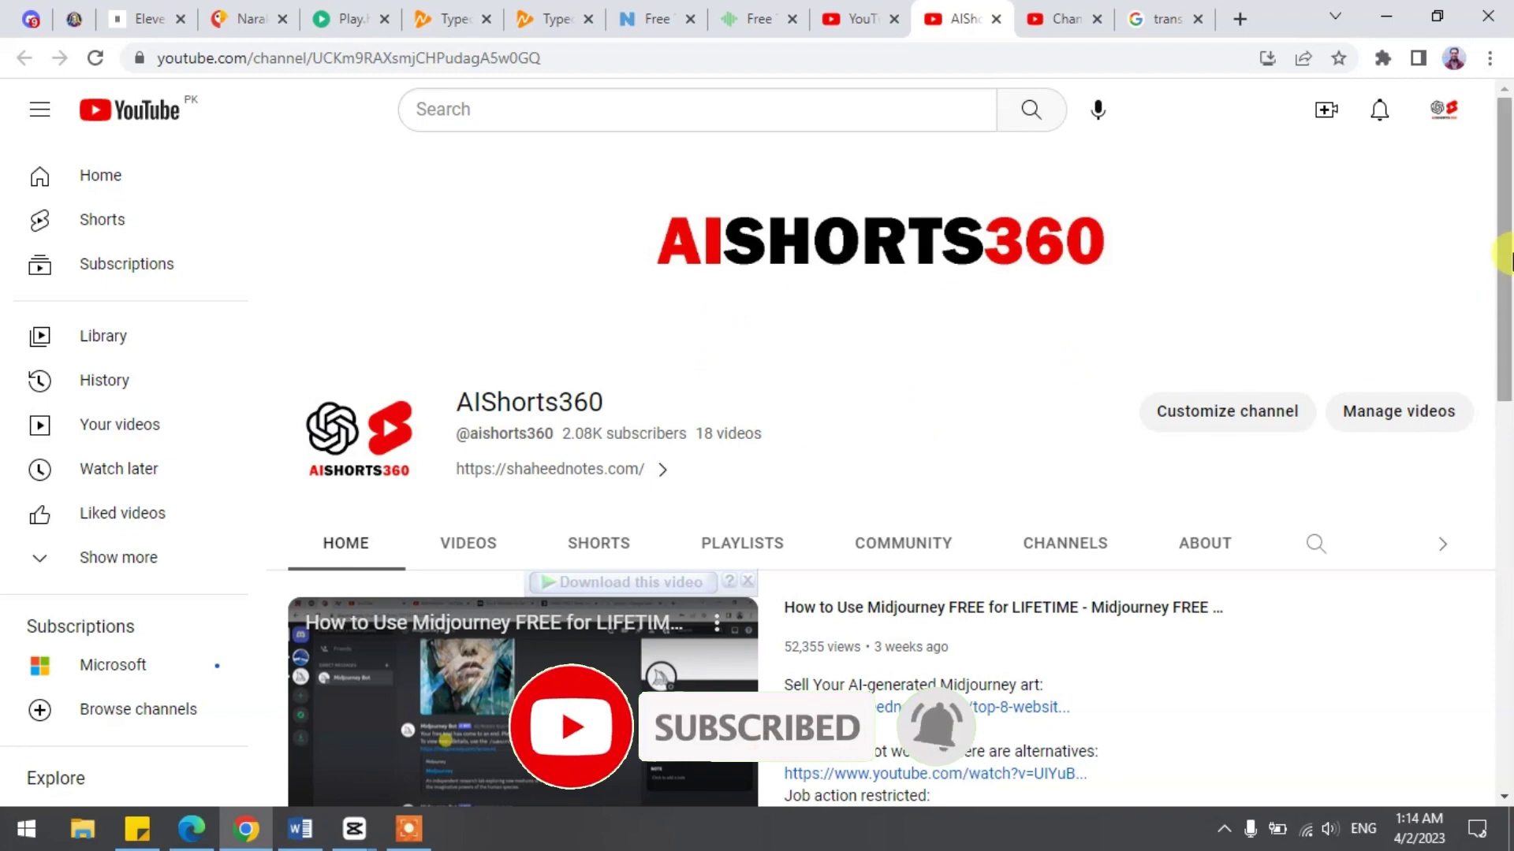
pyautogui.moveTo(1504, 254); pyautogui.dragTo(1504, 538)
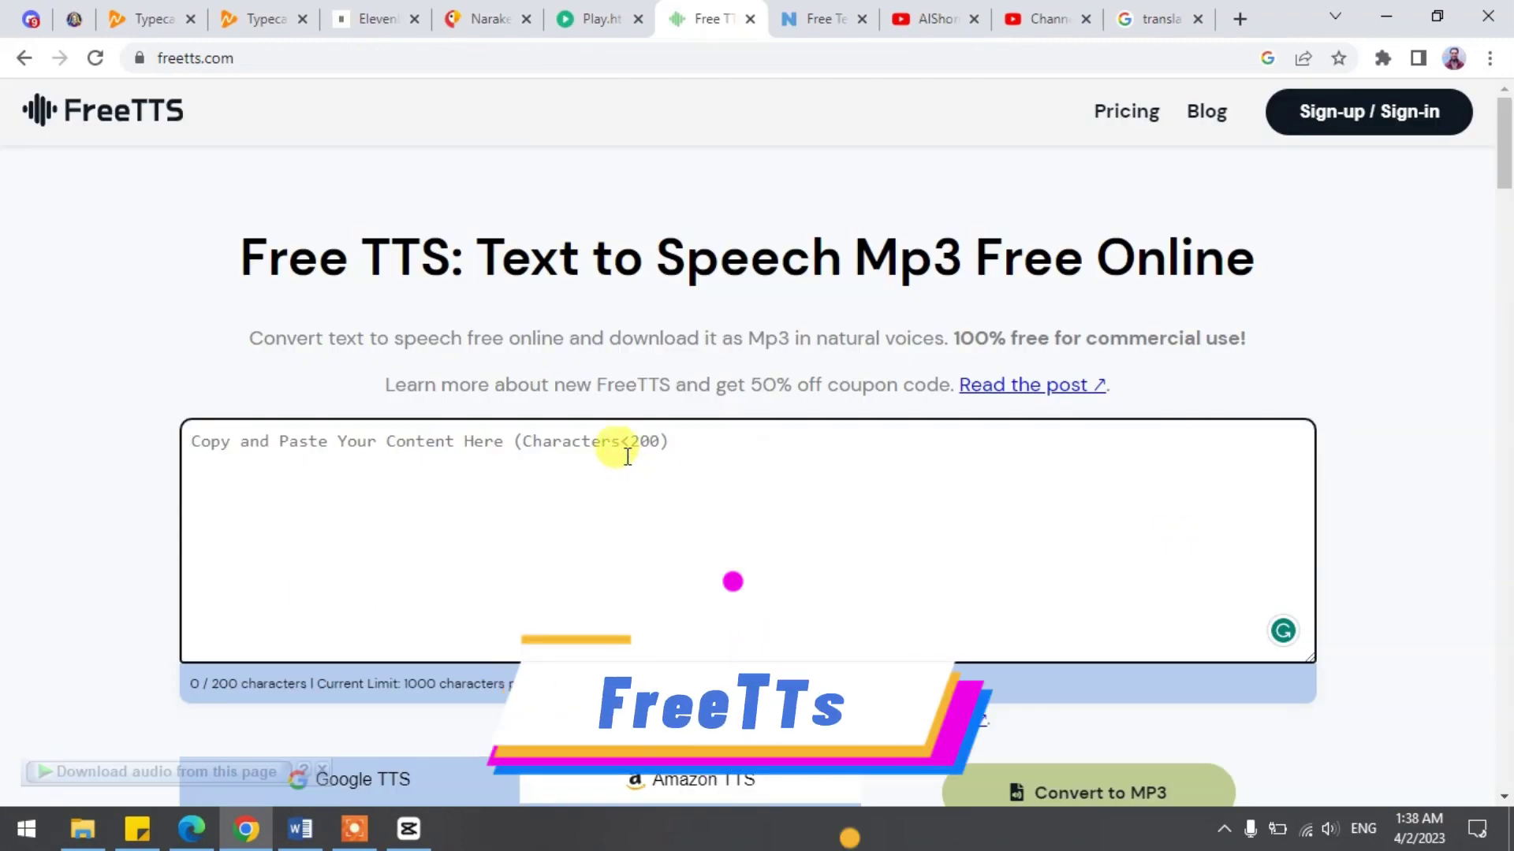
# Paste the paragraph, preview the Standard-A and Standard-C voices, and convert it to MP3.
pyautogui.write("Many of my YouTube viewers just watch videos and they don't like or comment which is disappointing. Please make sure you like my videos at the beginning or at the end but don't forget.")
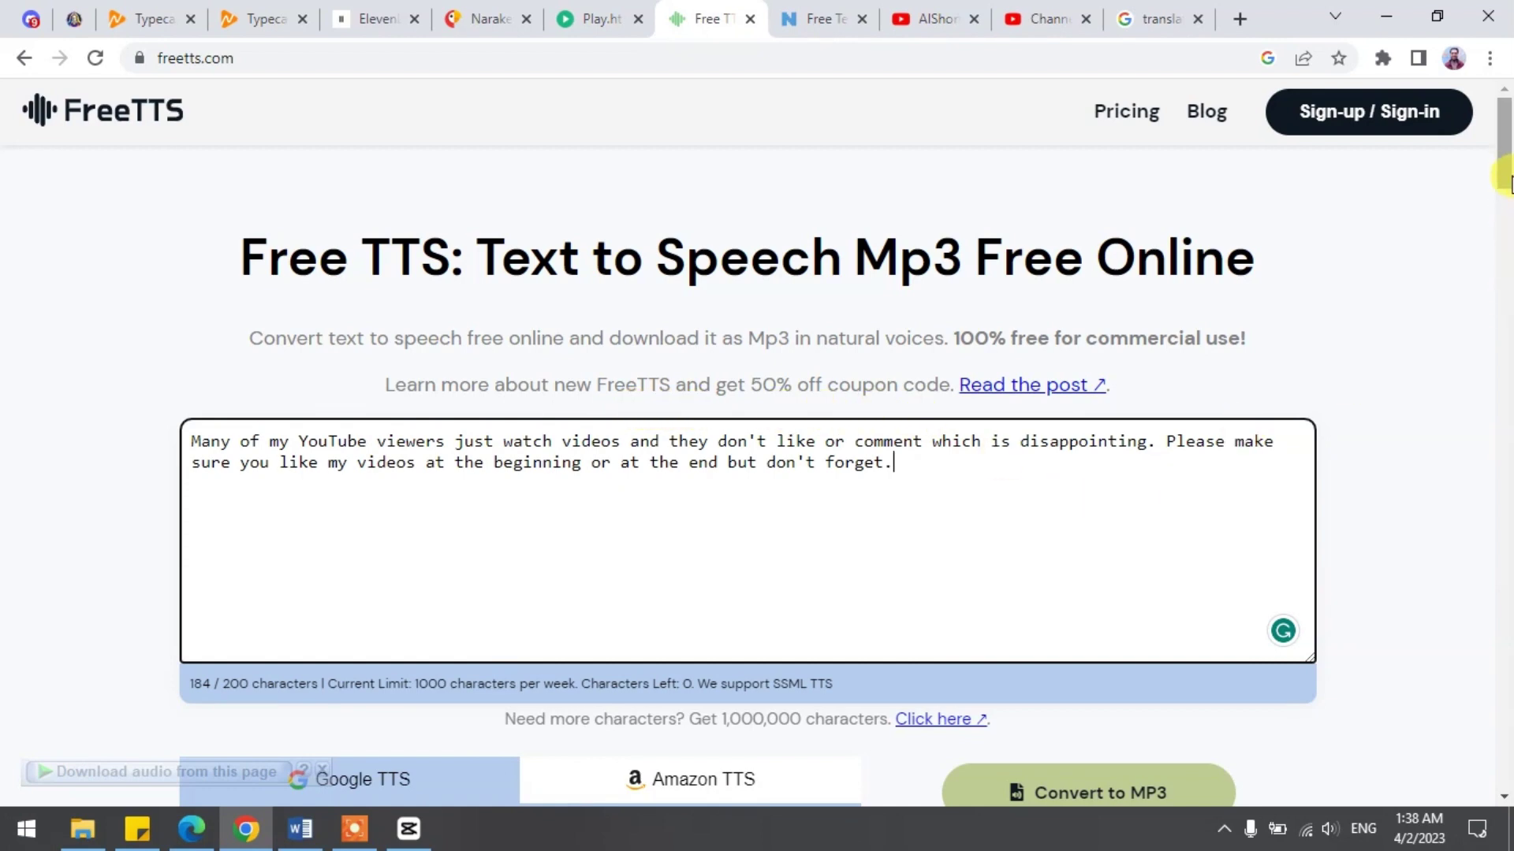
pyautogui.moveTo(1505, 181); pyautogui.dragTo(1505, 238)
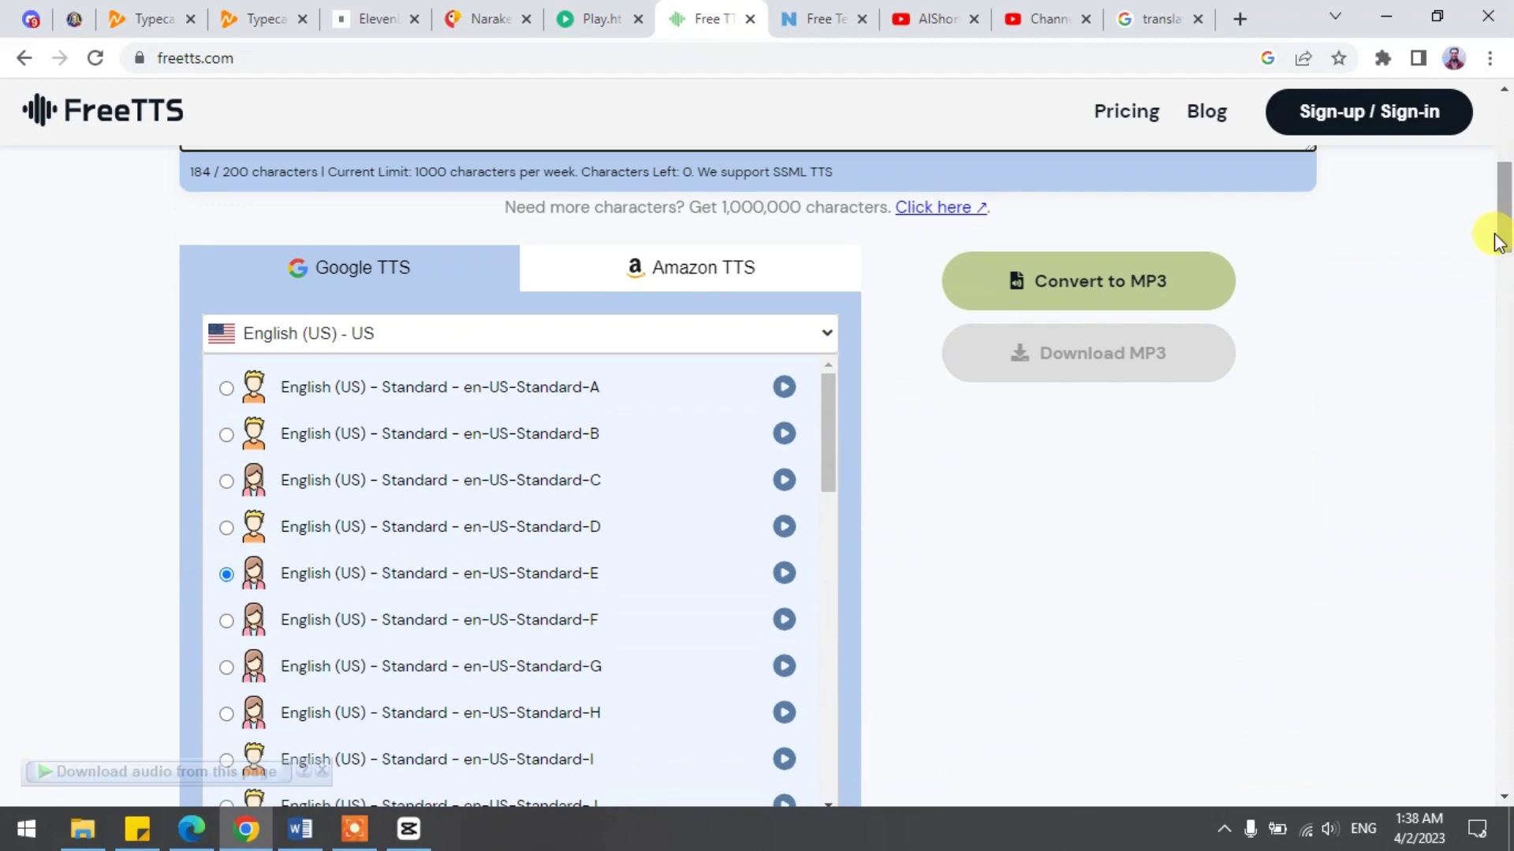
pyautogui.click(784, 387)
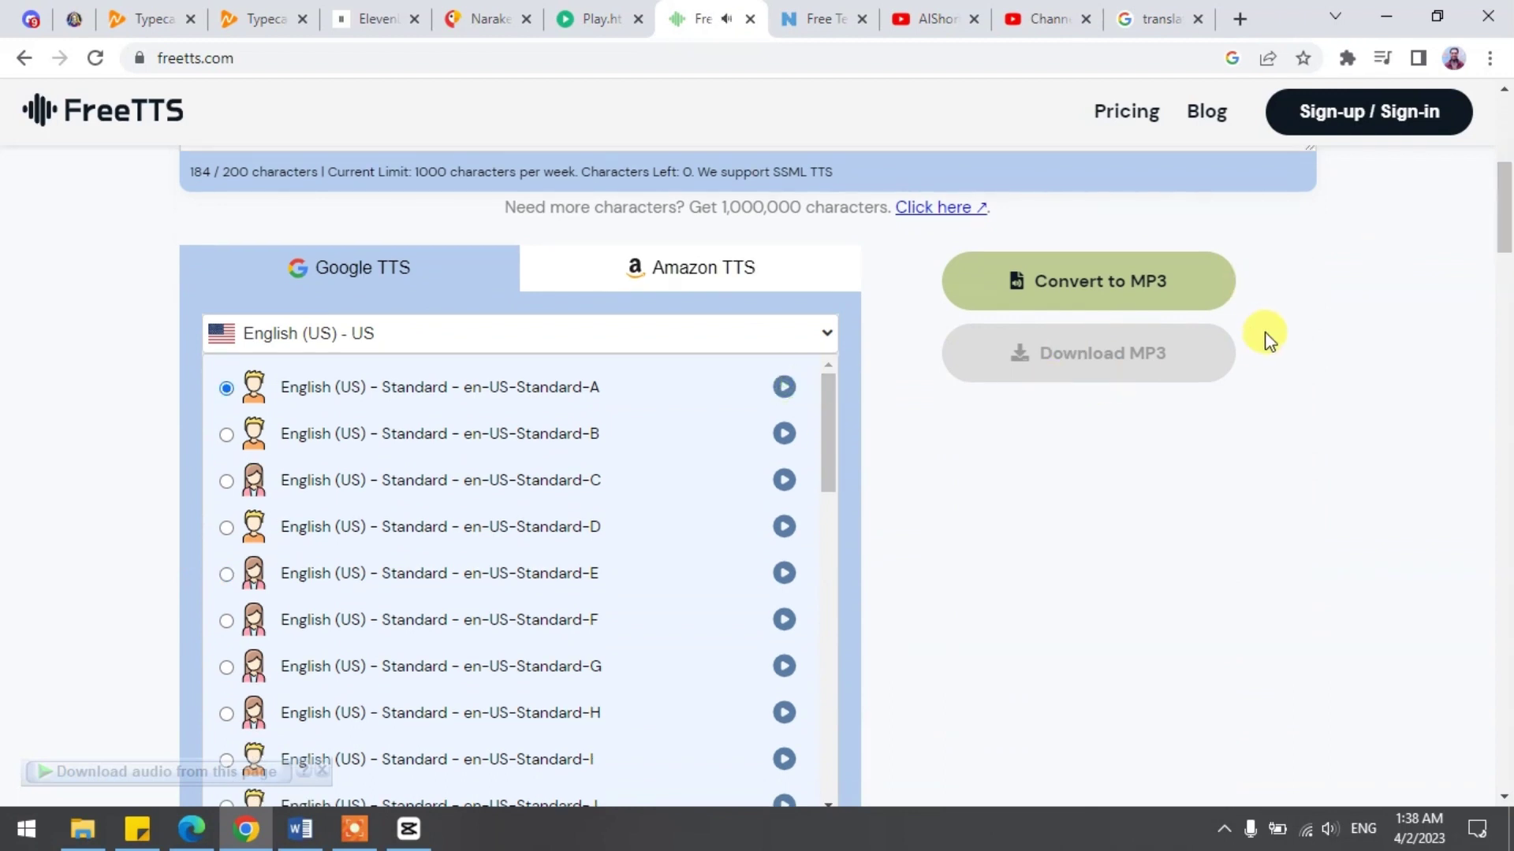
pyautogui.moveTo(1504, 242); pyautogui.dragTo(1505, 178)
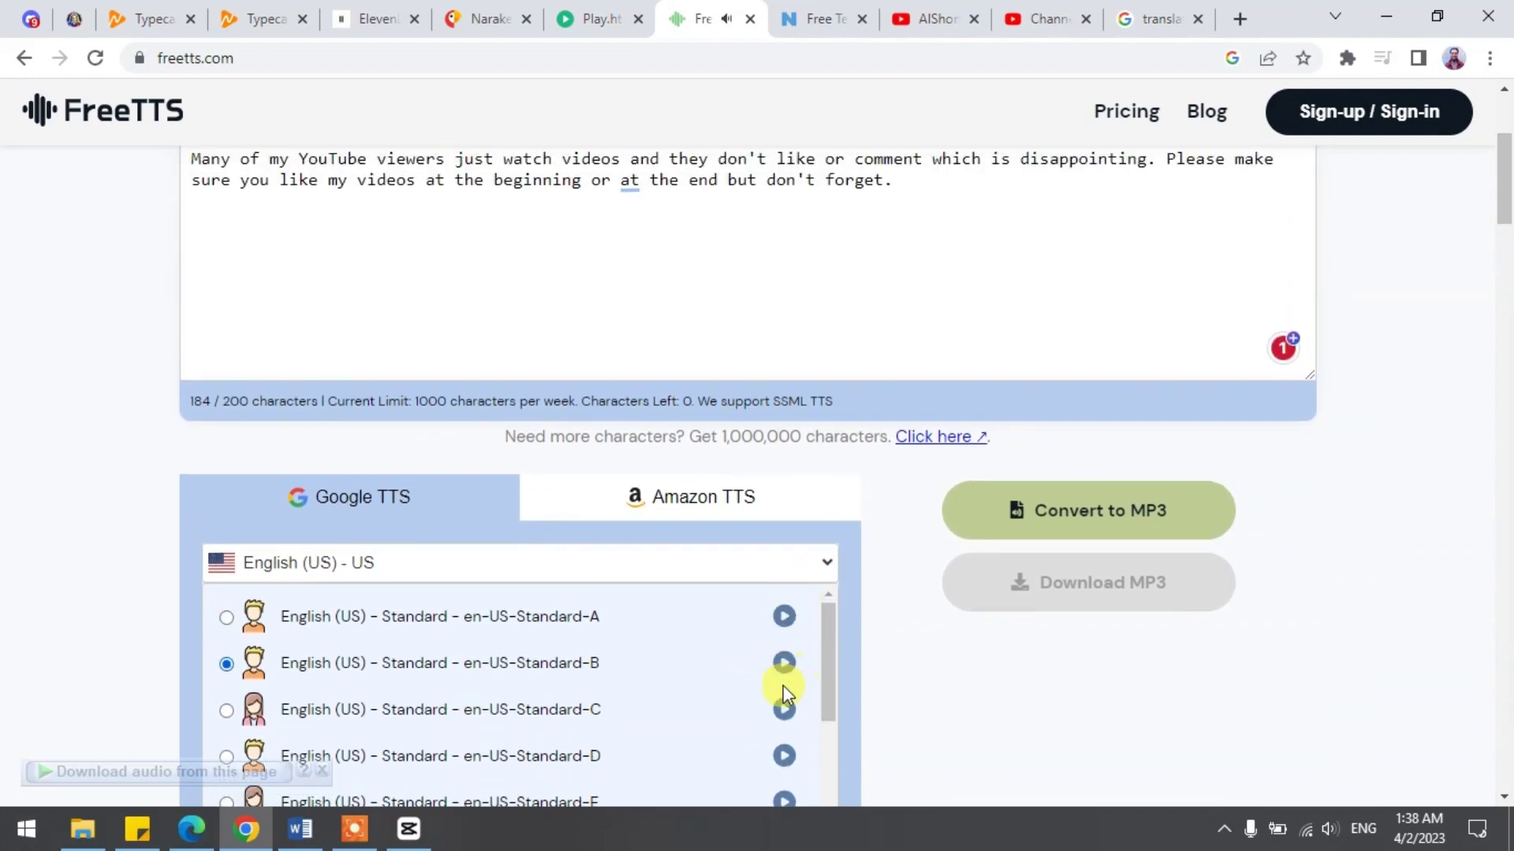
pyautogui.moveTo(1502, 218); pyautogui.dragTo(1502, 272)
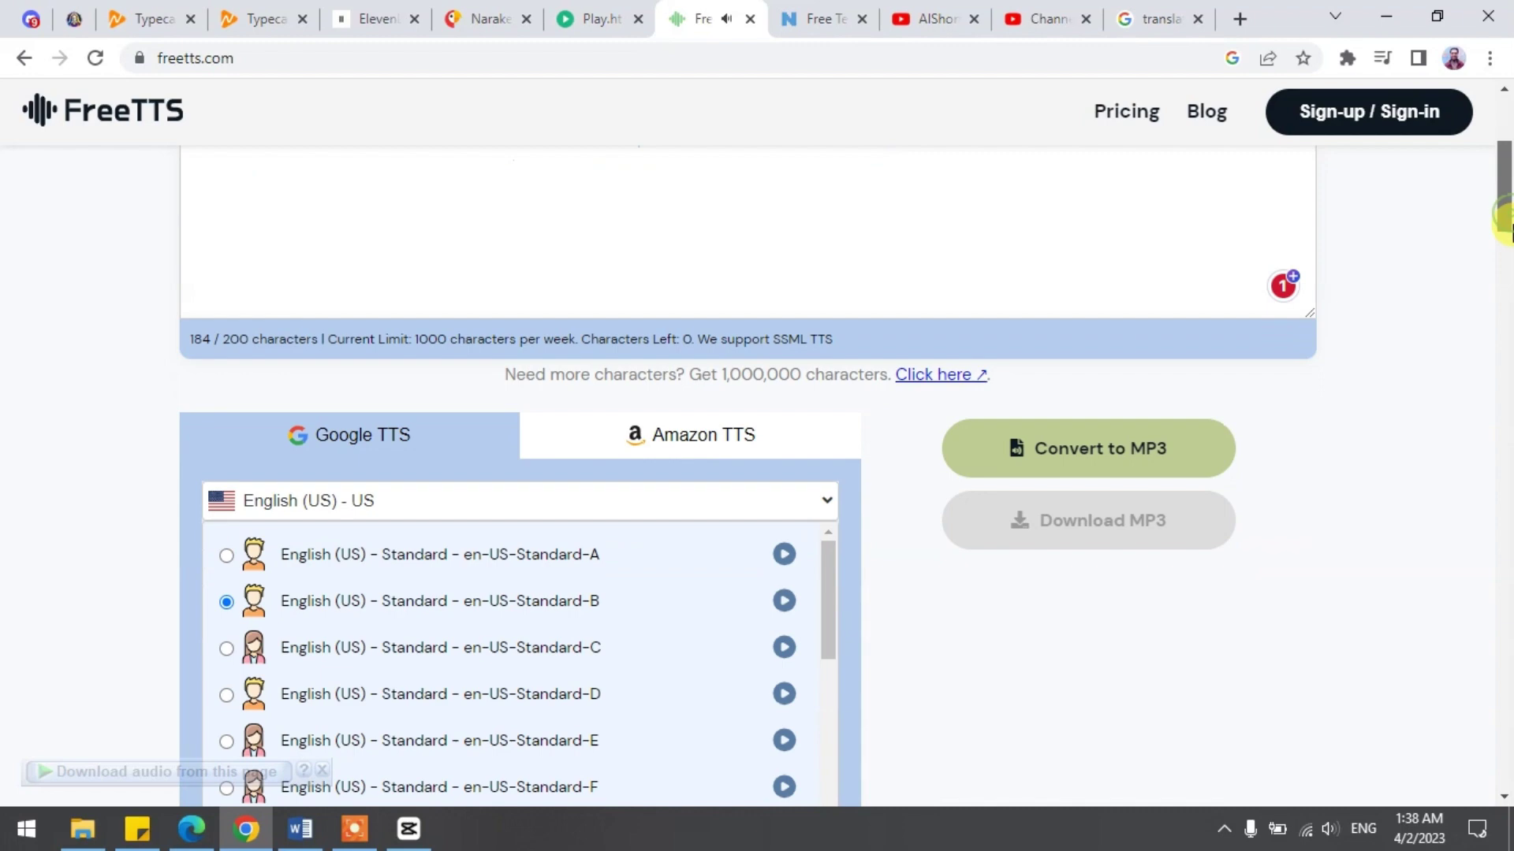
pyautogui.click(784, 295)
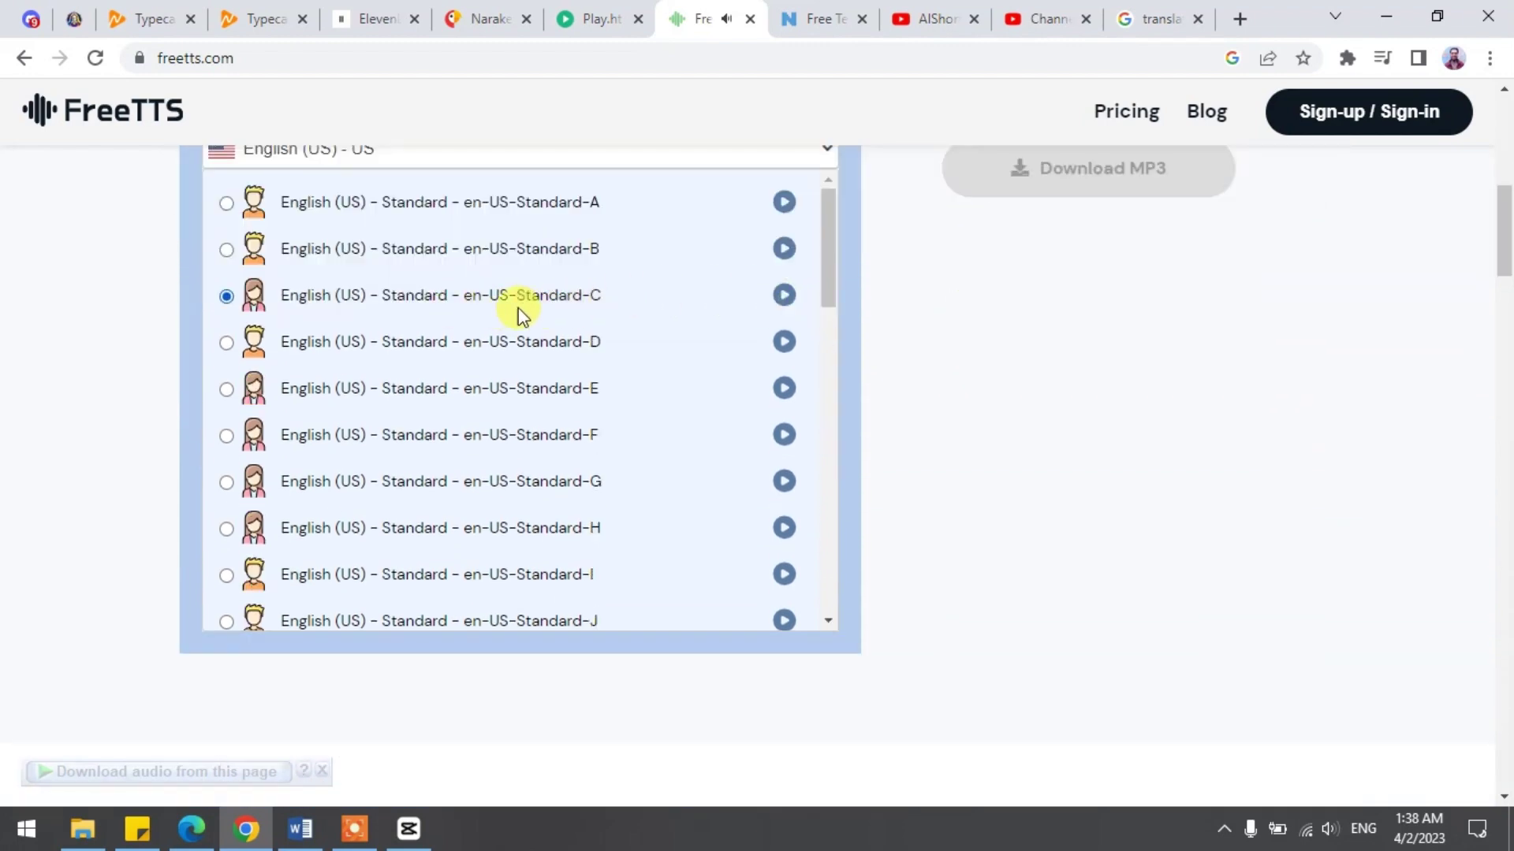
pyautogui.scroll(5, 1182, 354)
pyautogui.scroll(1, 1182, 355)
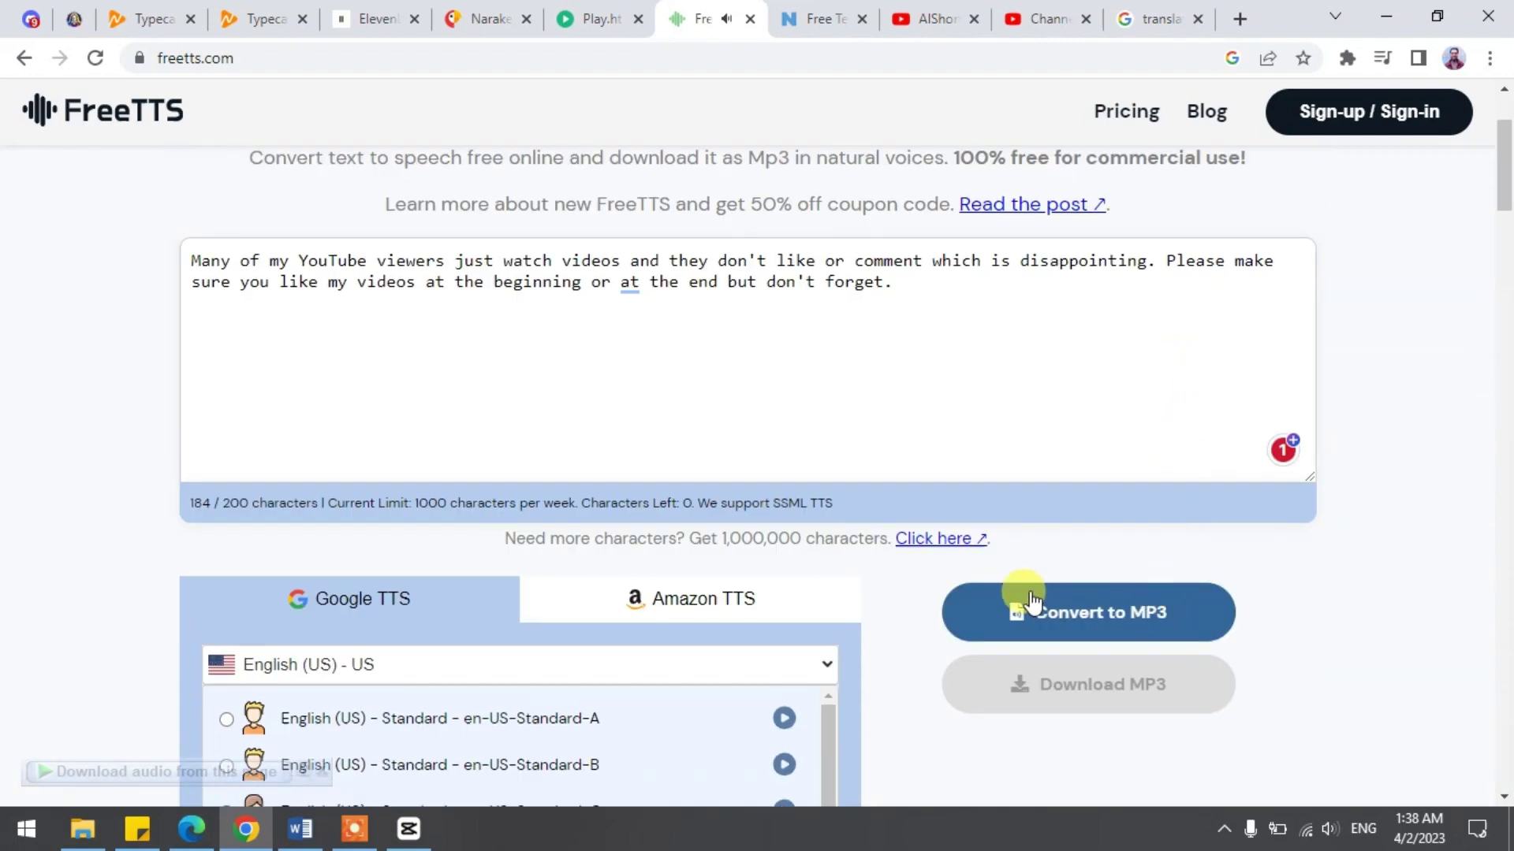
pyautogui.scroll(2, 1064, 568)
pyautogui.click(968, 479)
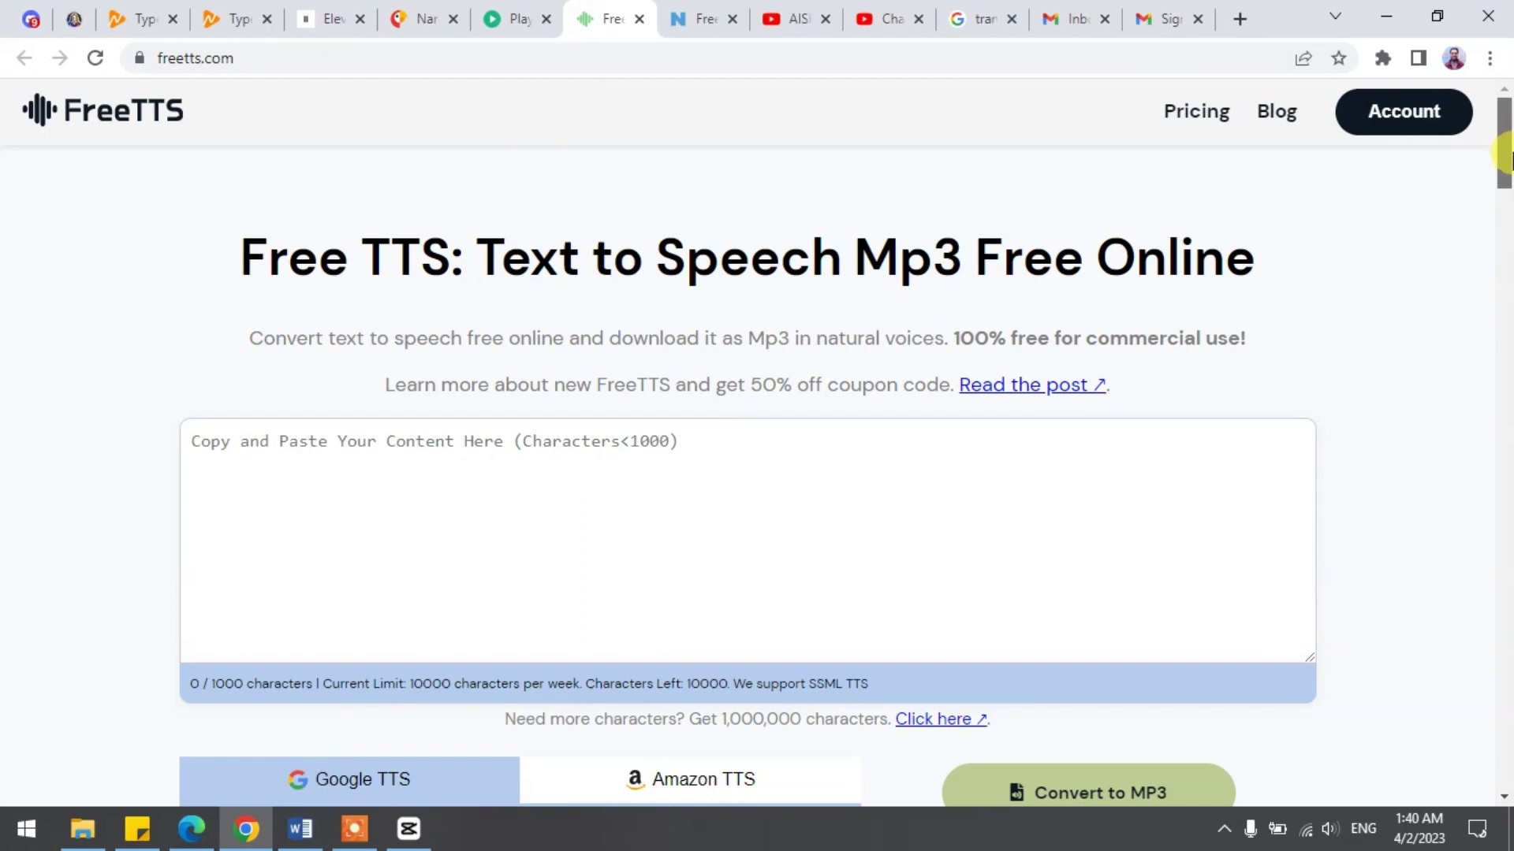
pyautogui.moveTo(1504, 154)
pyautogui.mouseDown()
pyautogui.moveTo(1505, 176)
pyautogui.moveTo(1504, 148)
pyautogui.mouseUp()
# Paste the paragraph into FreeTTS again, convert it, and download the MP3.
pyautogui.click(603, 455)
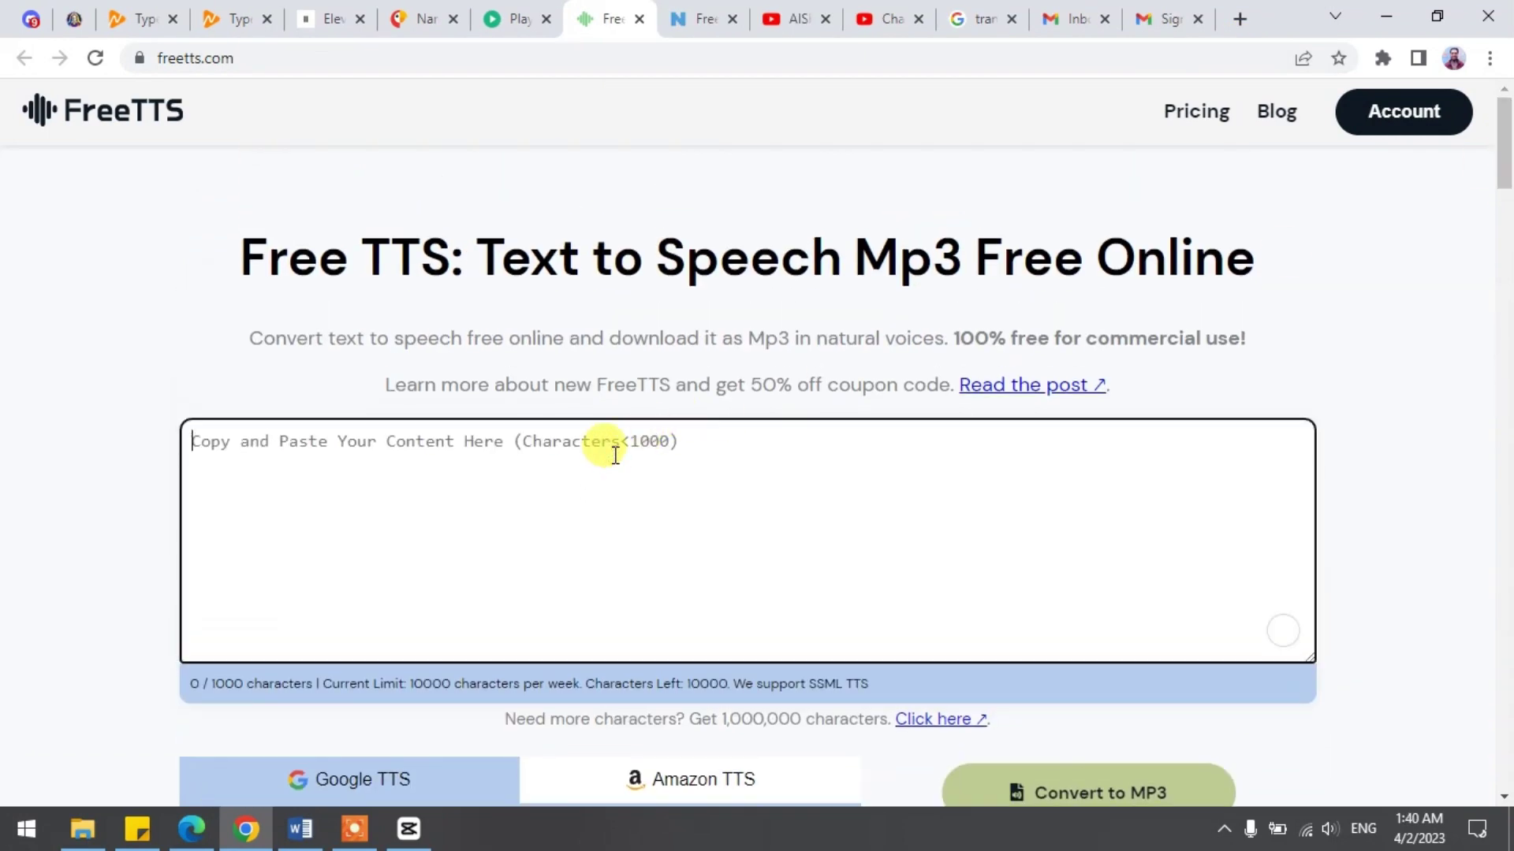
pyautogui.write("Many of my YouTube viewers just watch videos and they don't like or comment which is disappointing. Please make sure you like my videos at the beginning or at the end but don't forget.")
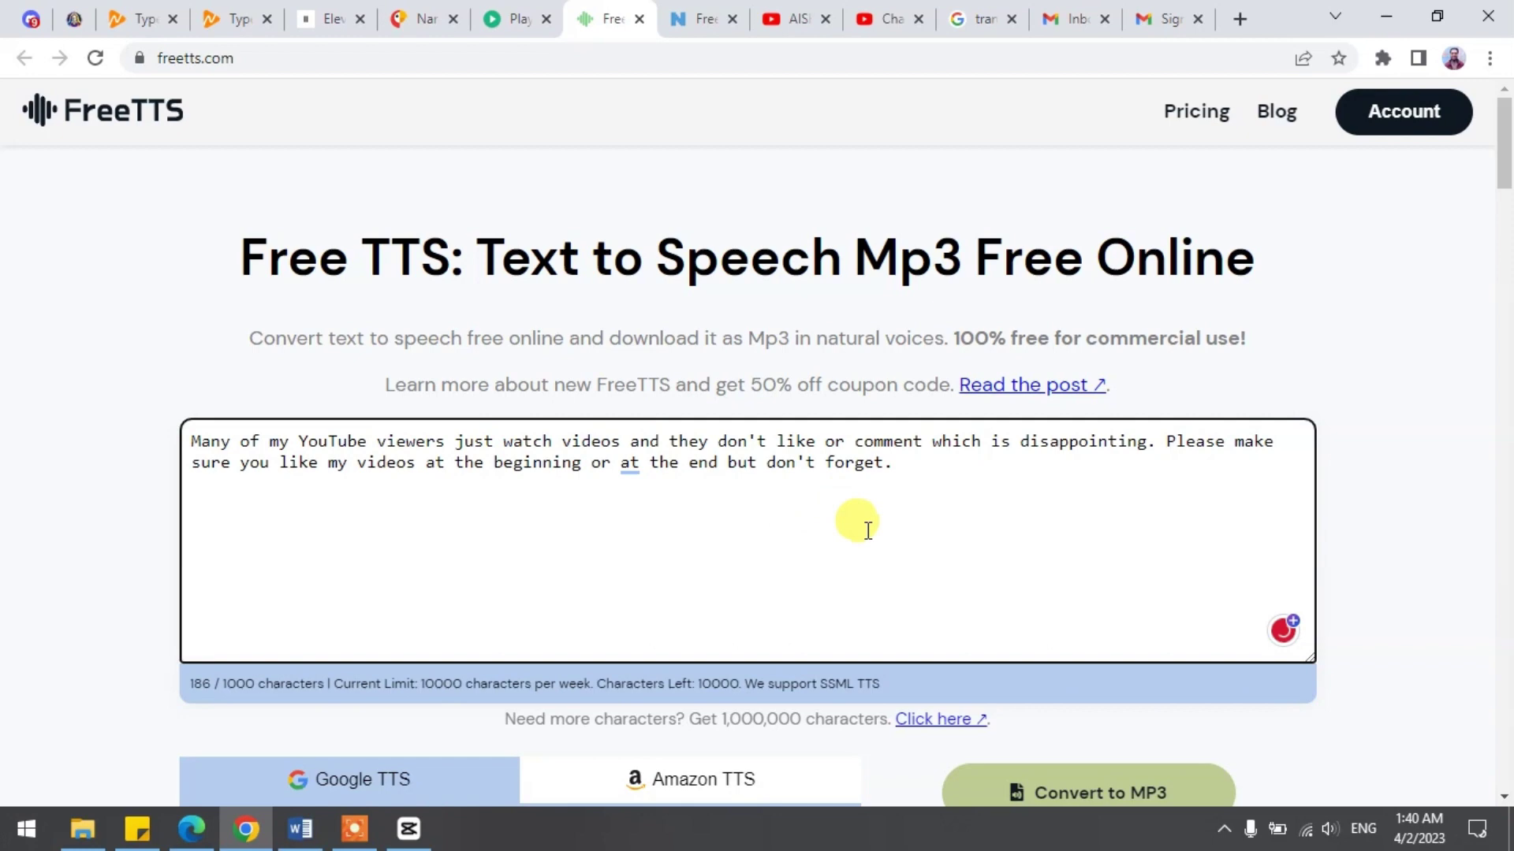
pyautogui.scroll(-4, 863, 520)
pyautogui.click(1059, 285)
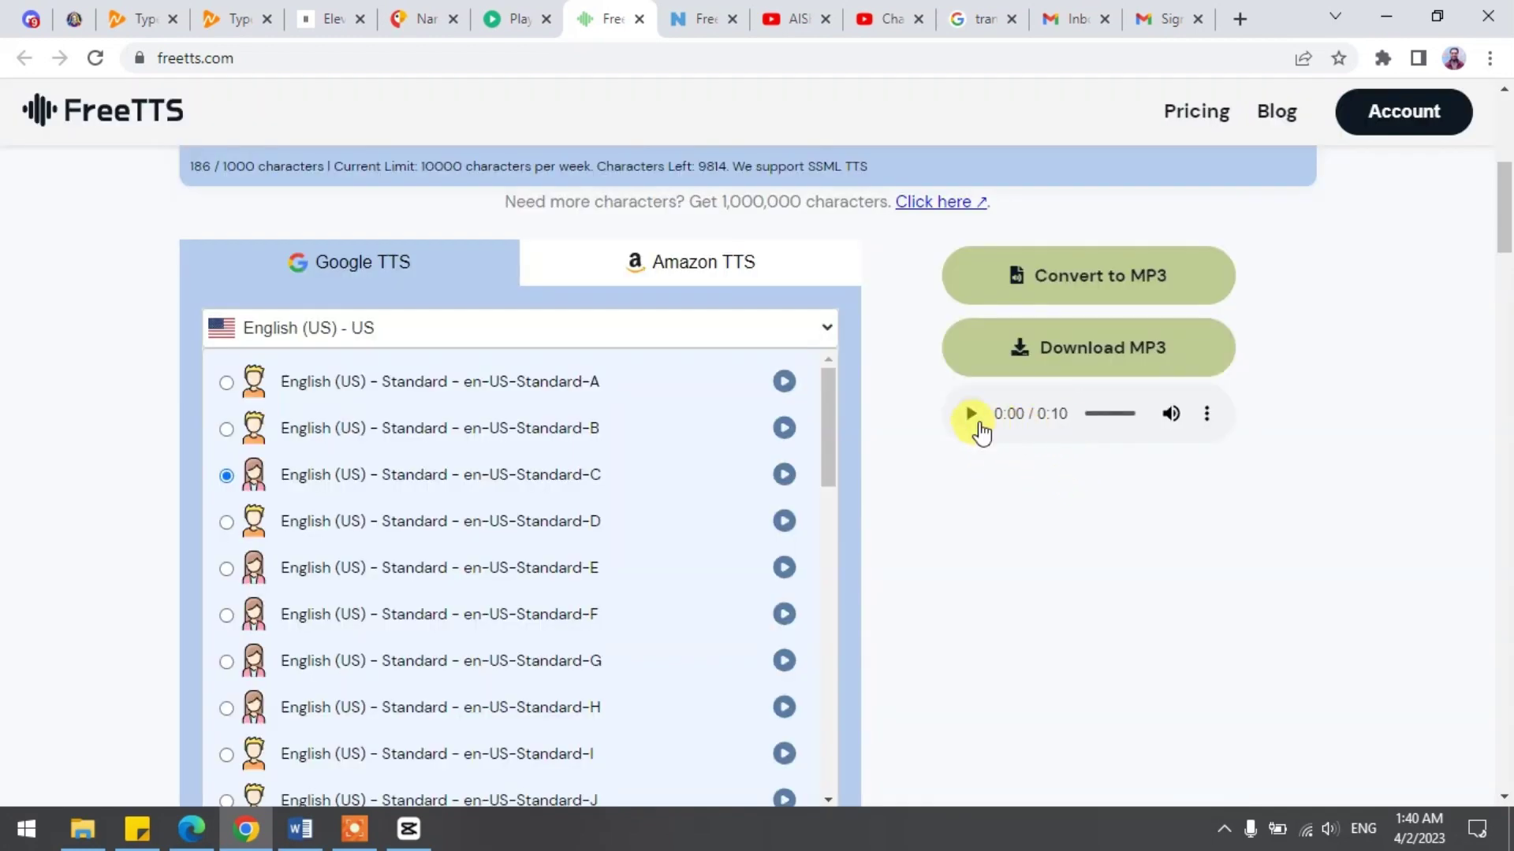
pyautogui.moveTo(1504, 230); pyautogui.dragTo(1505, 131)
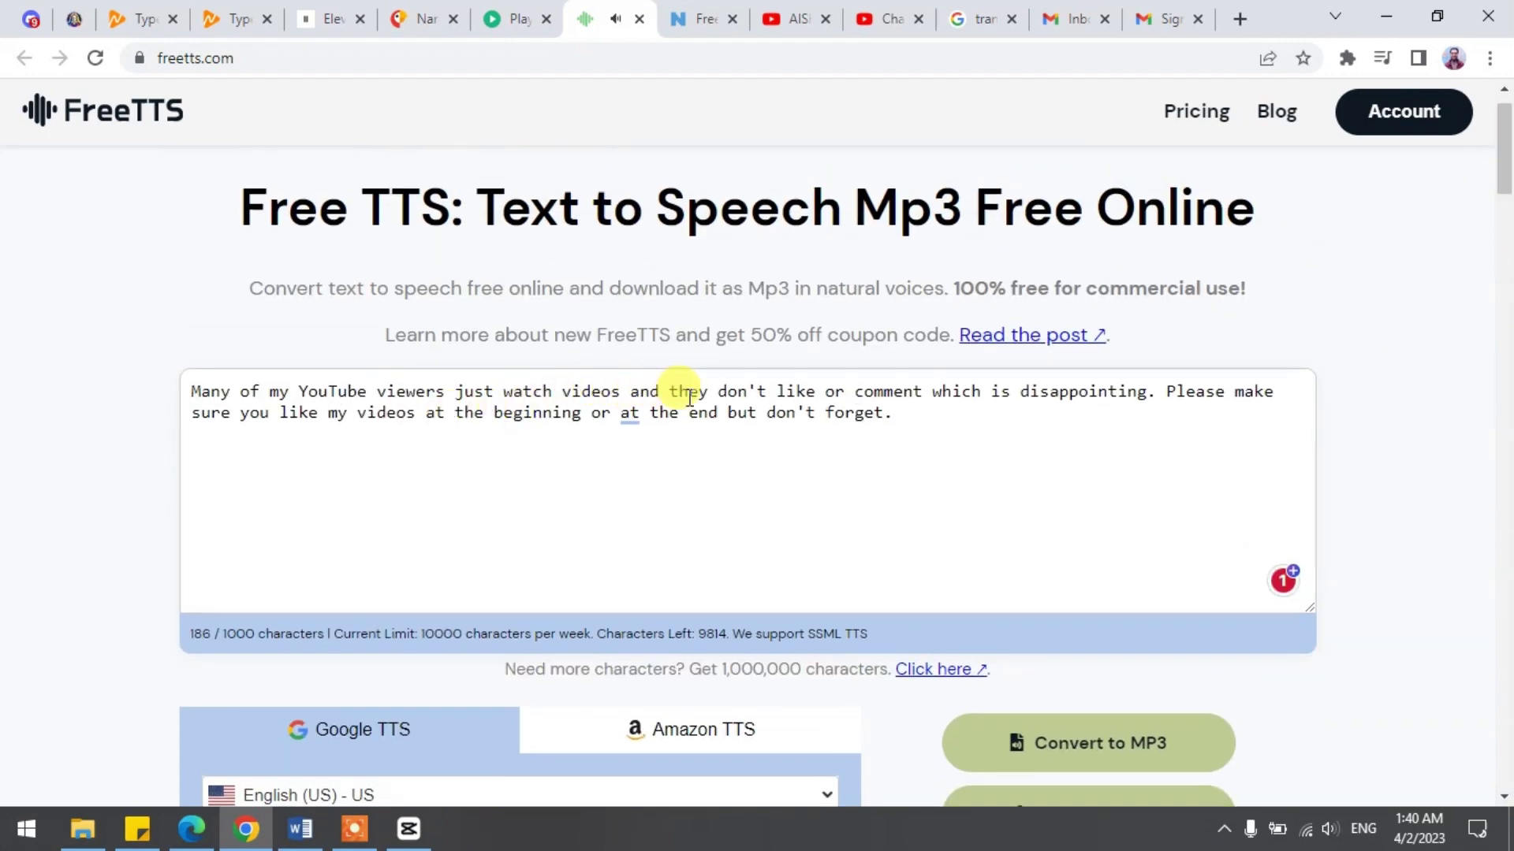
pyautogui.scroll(1, 732, 461)
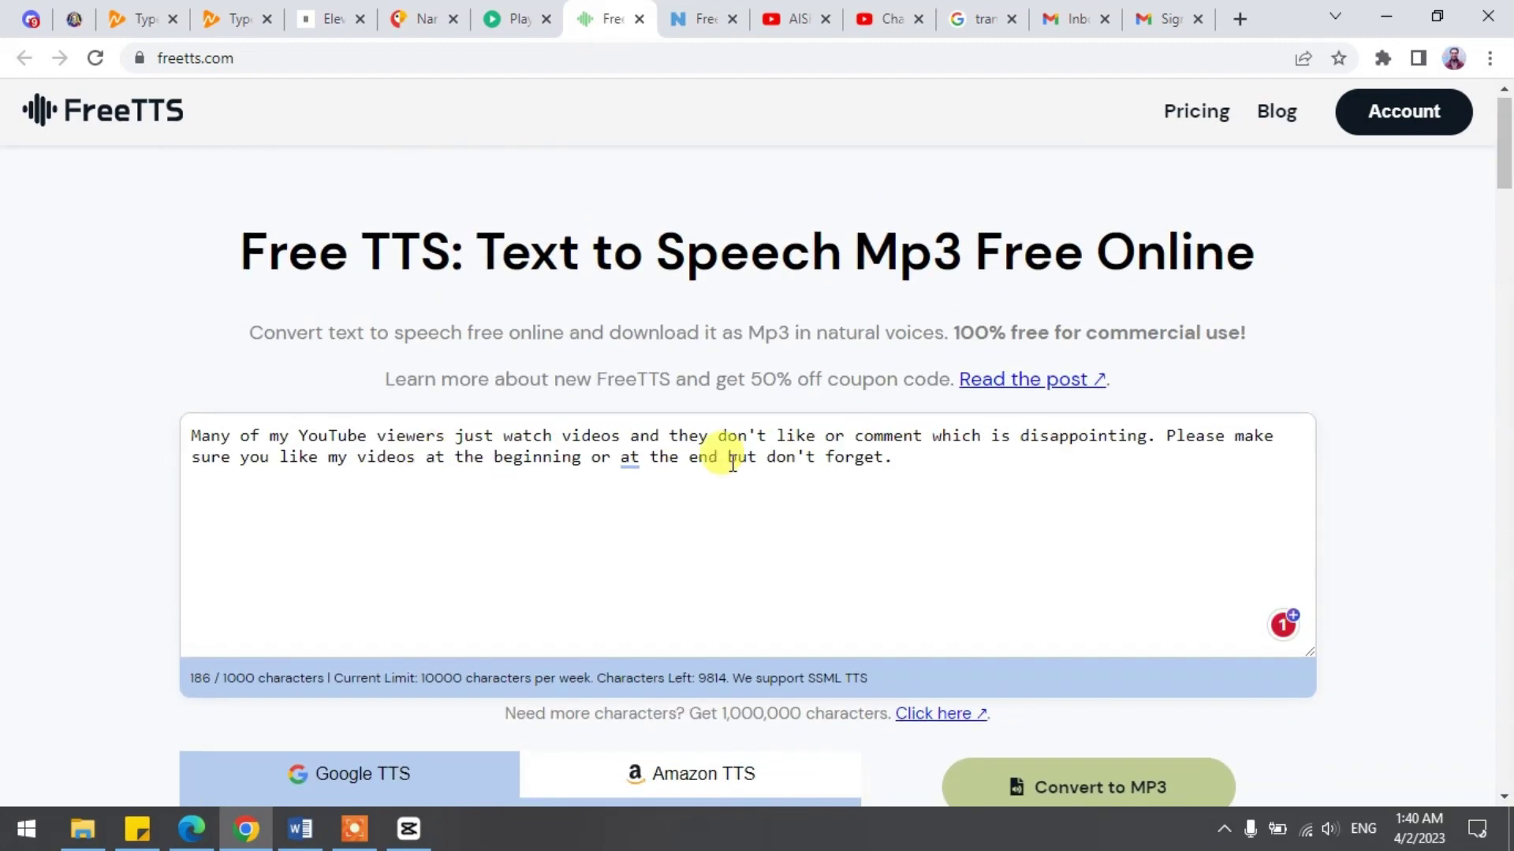
pyautogui.moveTo(1504, 172); pyautogui.dragTo(1505, 213)
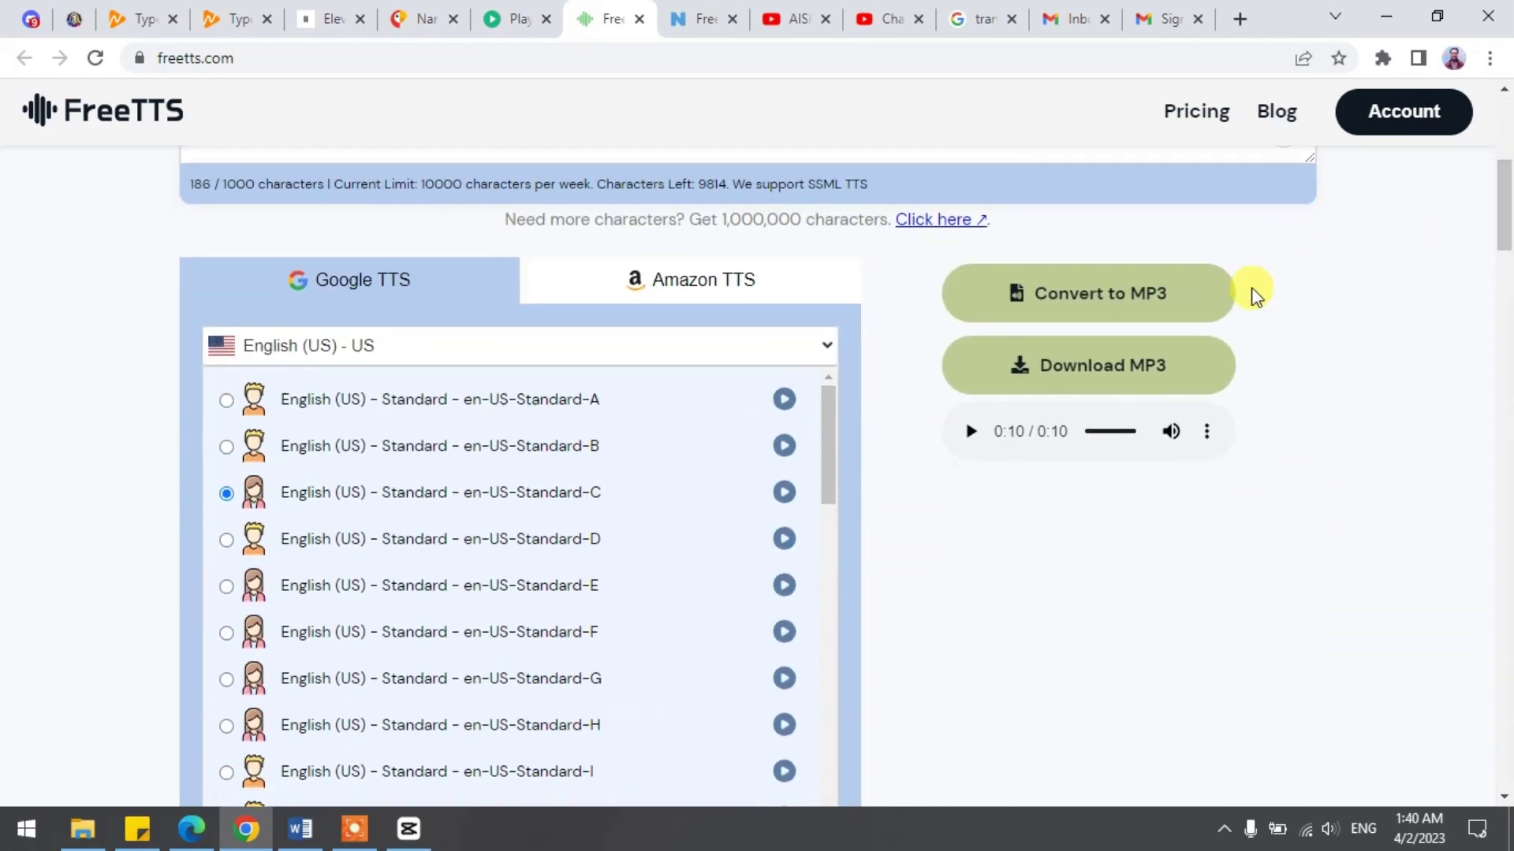
pyautogui.click(1125, 367)
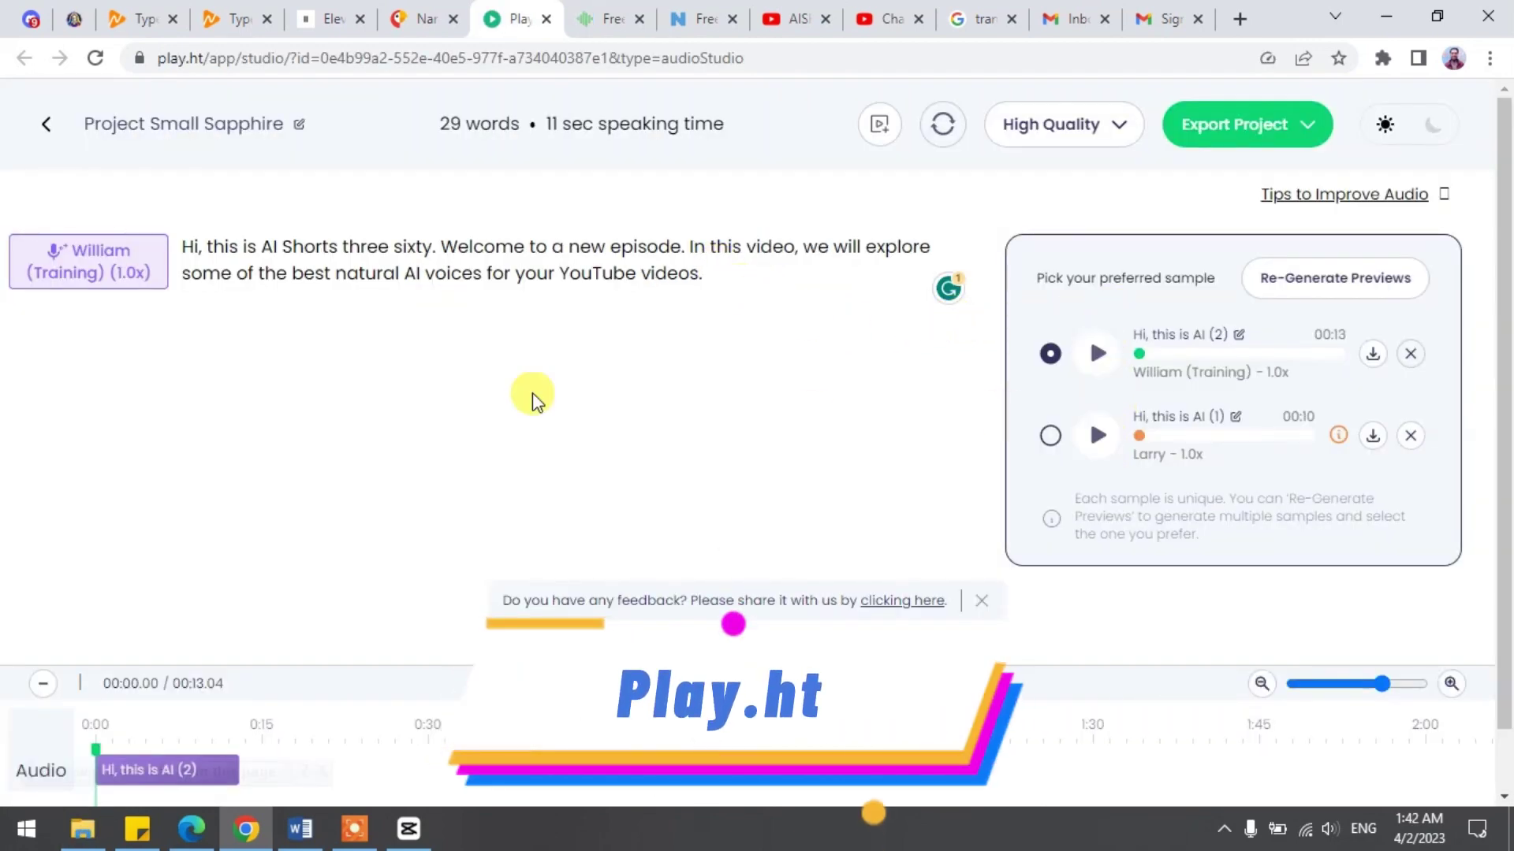
pyautogui.click(94, 265)
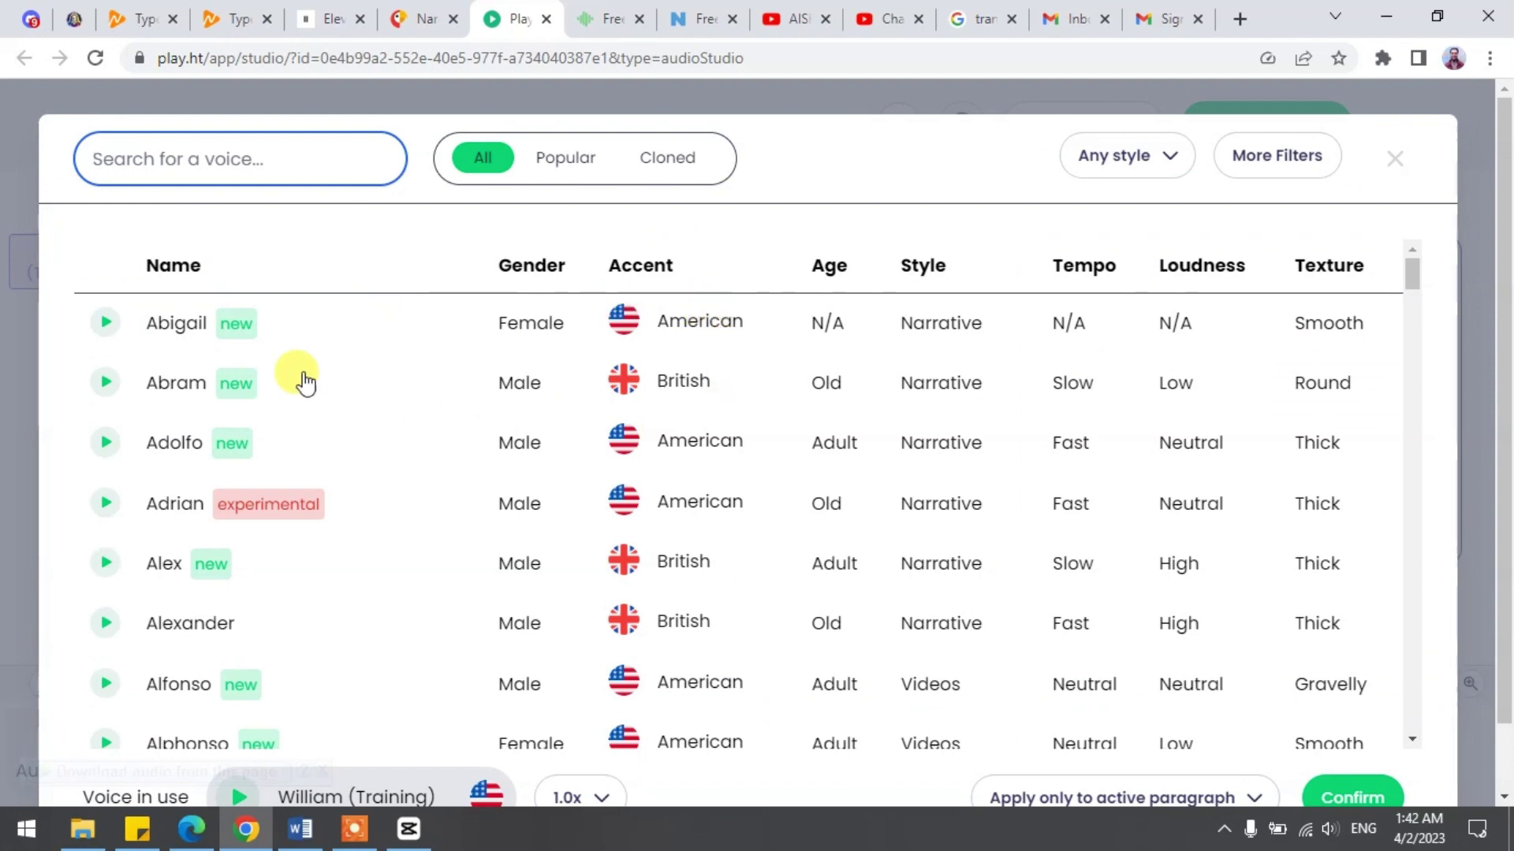
pyautogui.scroll(-5, 224, 505)
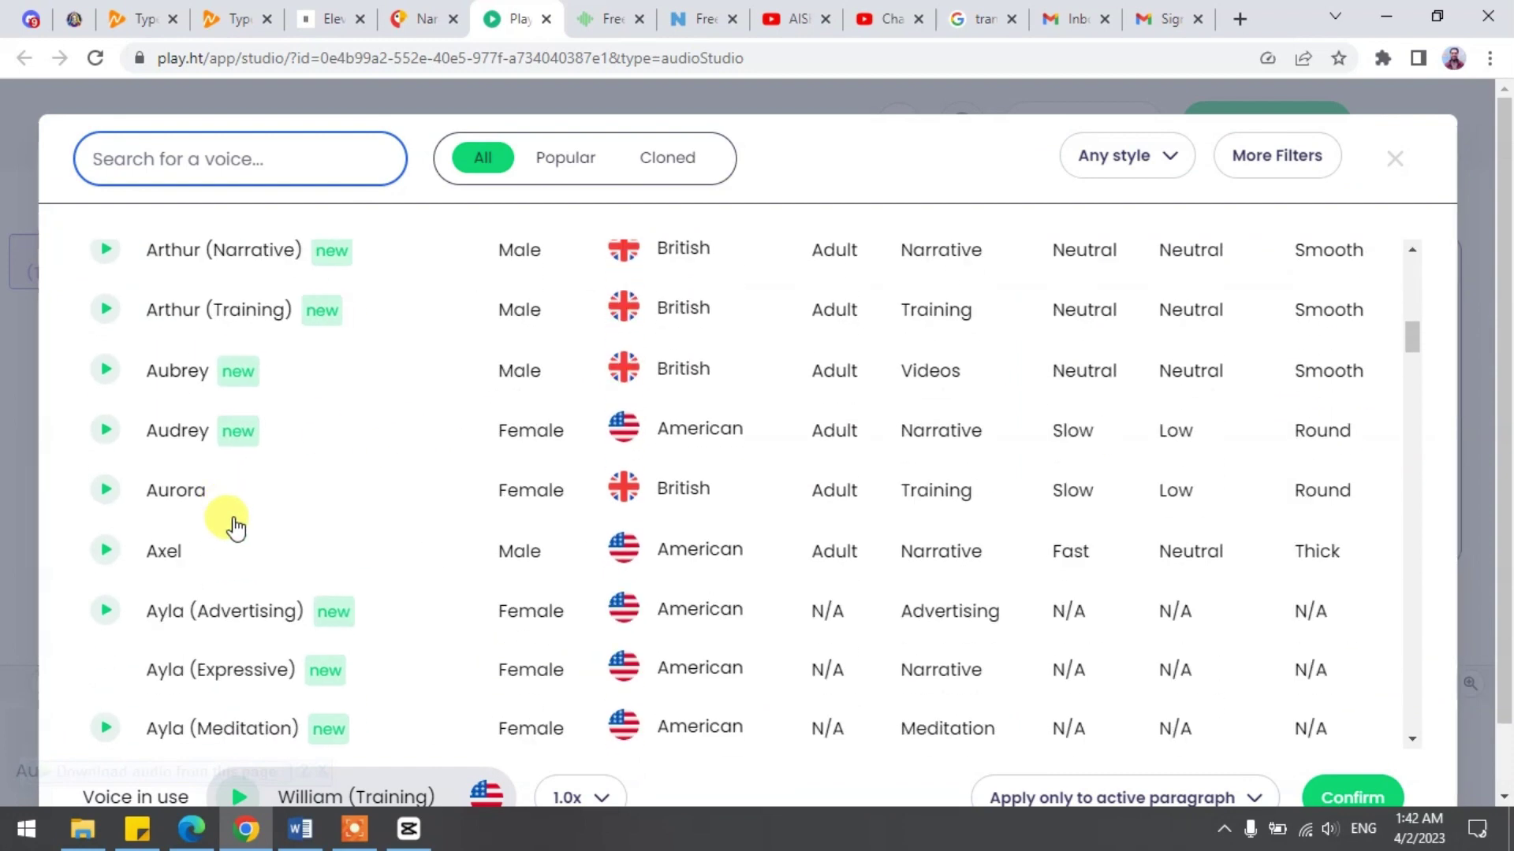
pyautogui.scroll(-1, 224, 520)
pyautogui.scroll(6, 213, 545)
pyautogui.click(104, 326)
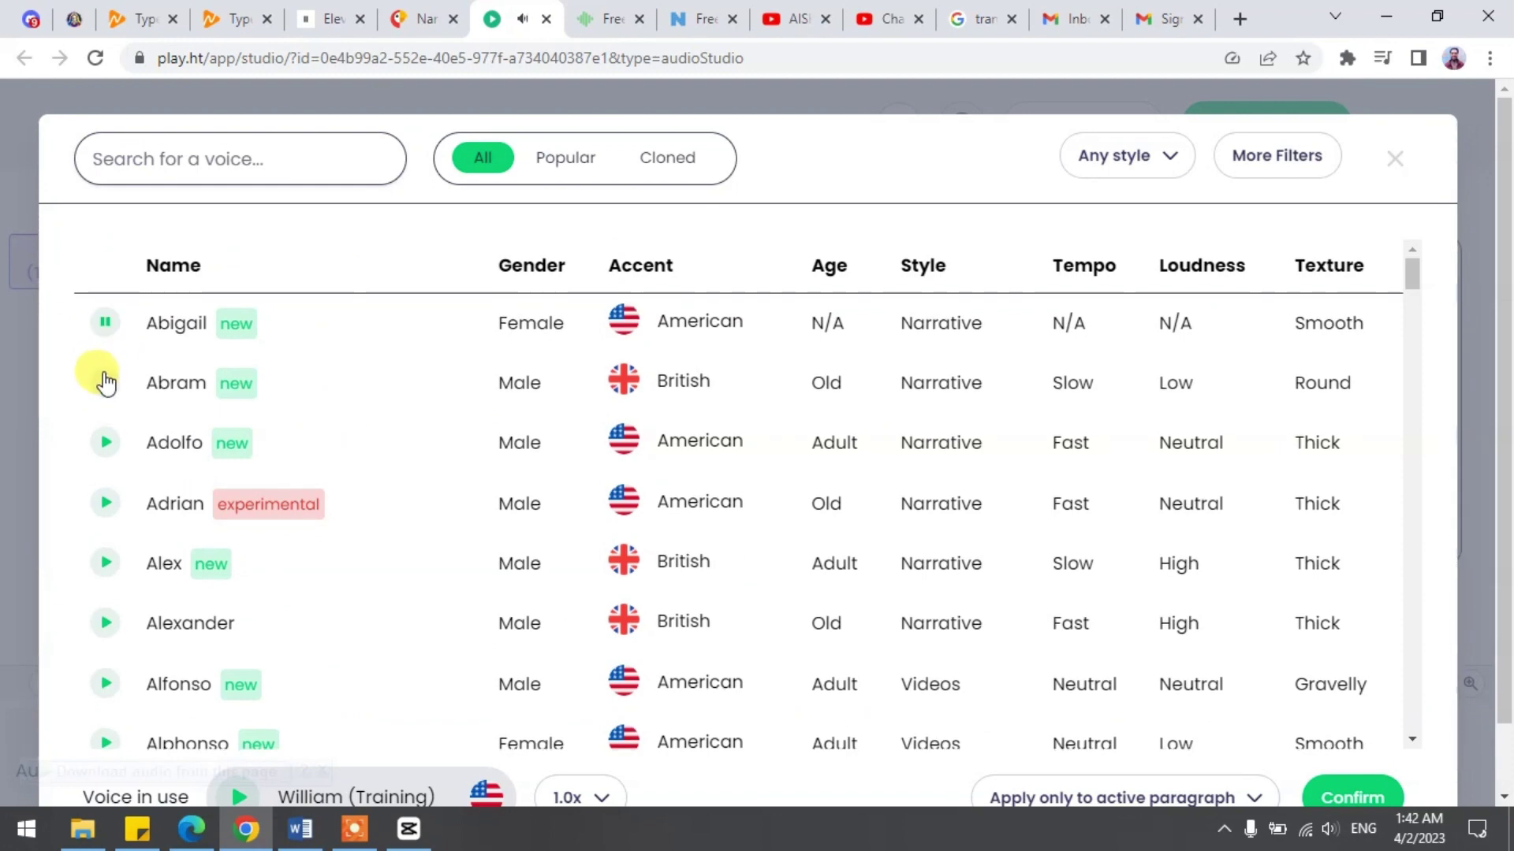
pyautogui.click(107, 381)
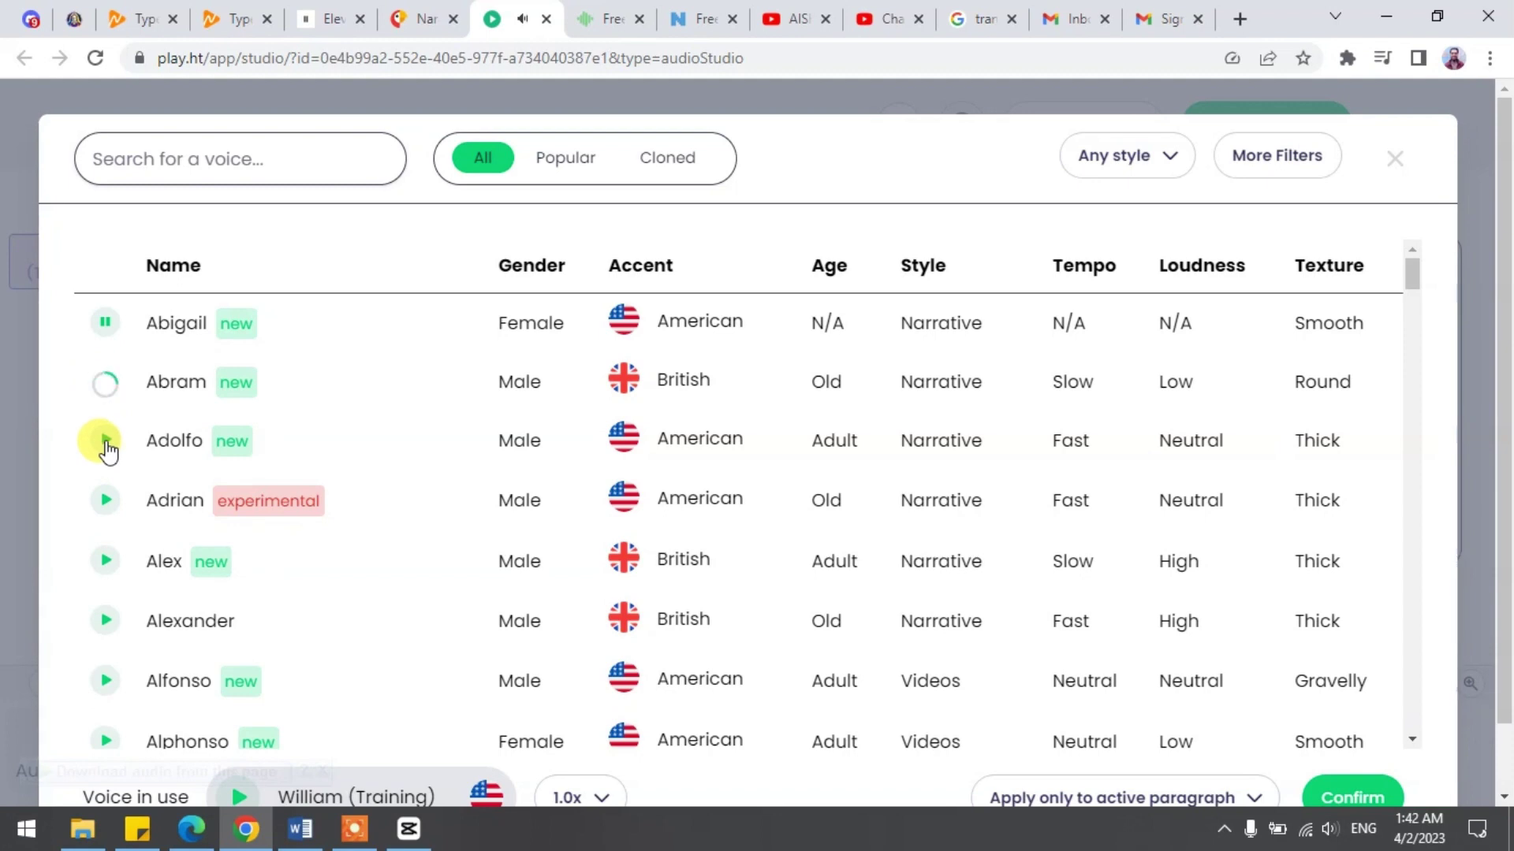
pyautogui.scroll(-10, 107, 446)
pyautogui.click(1395, 157)
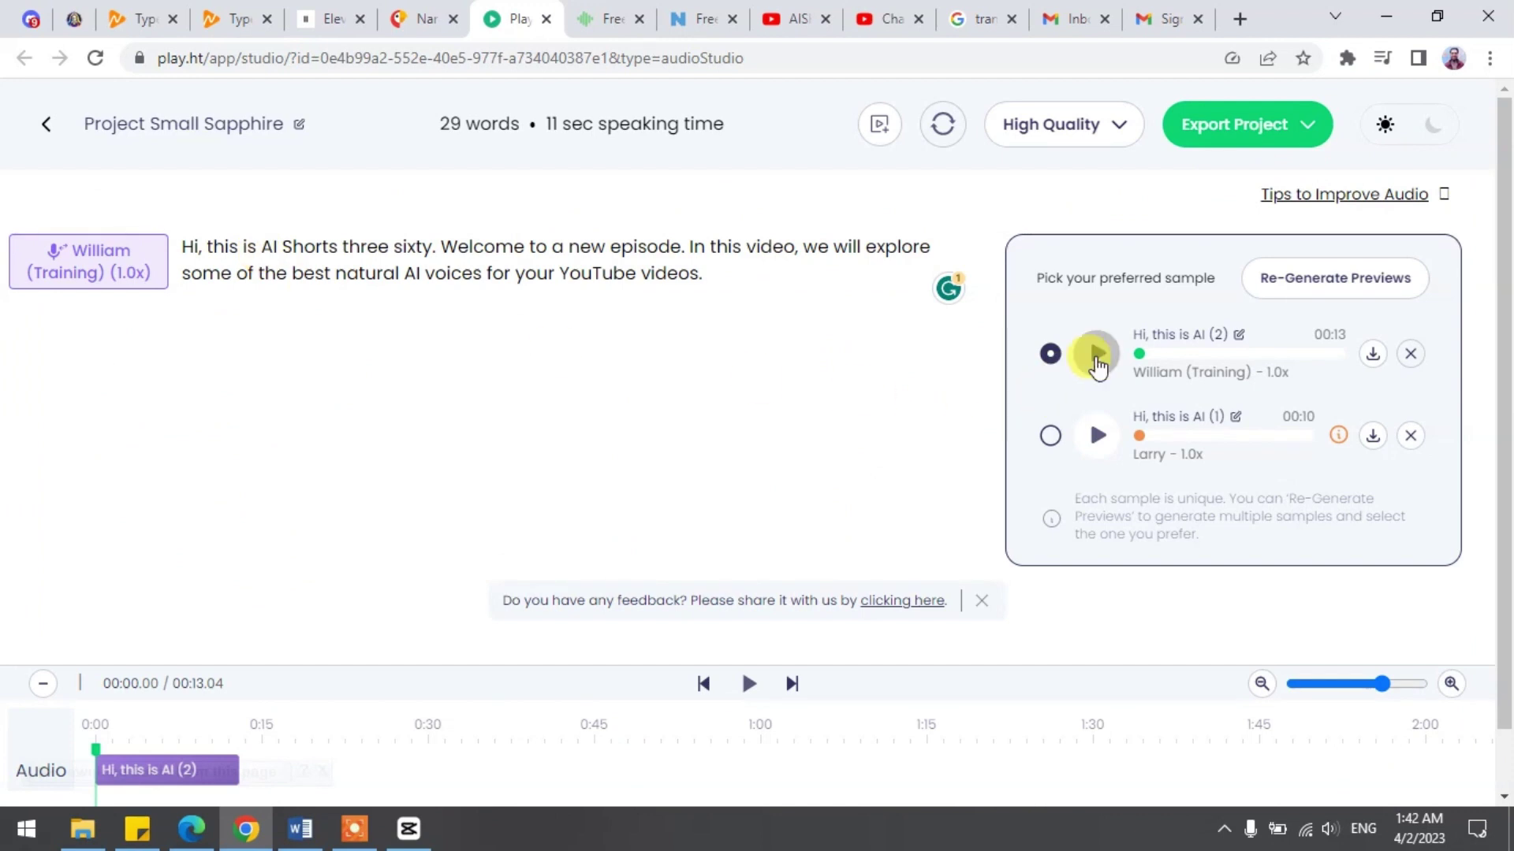
# Play the William voice sample and download it as a WAV file.
pyautogui.click(1097, 355)
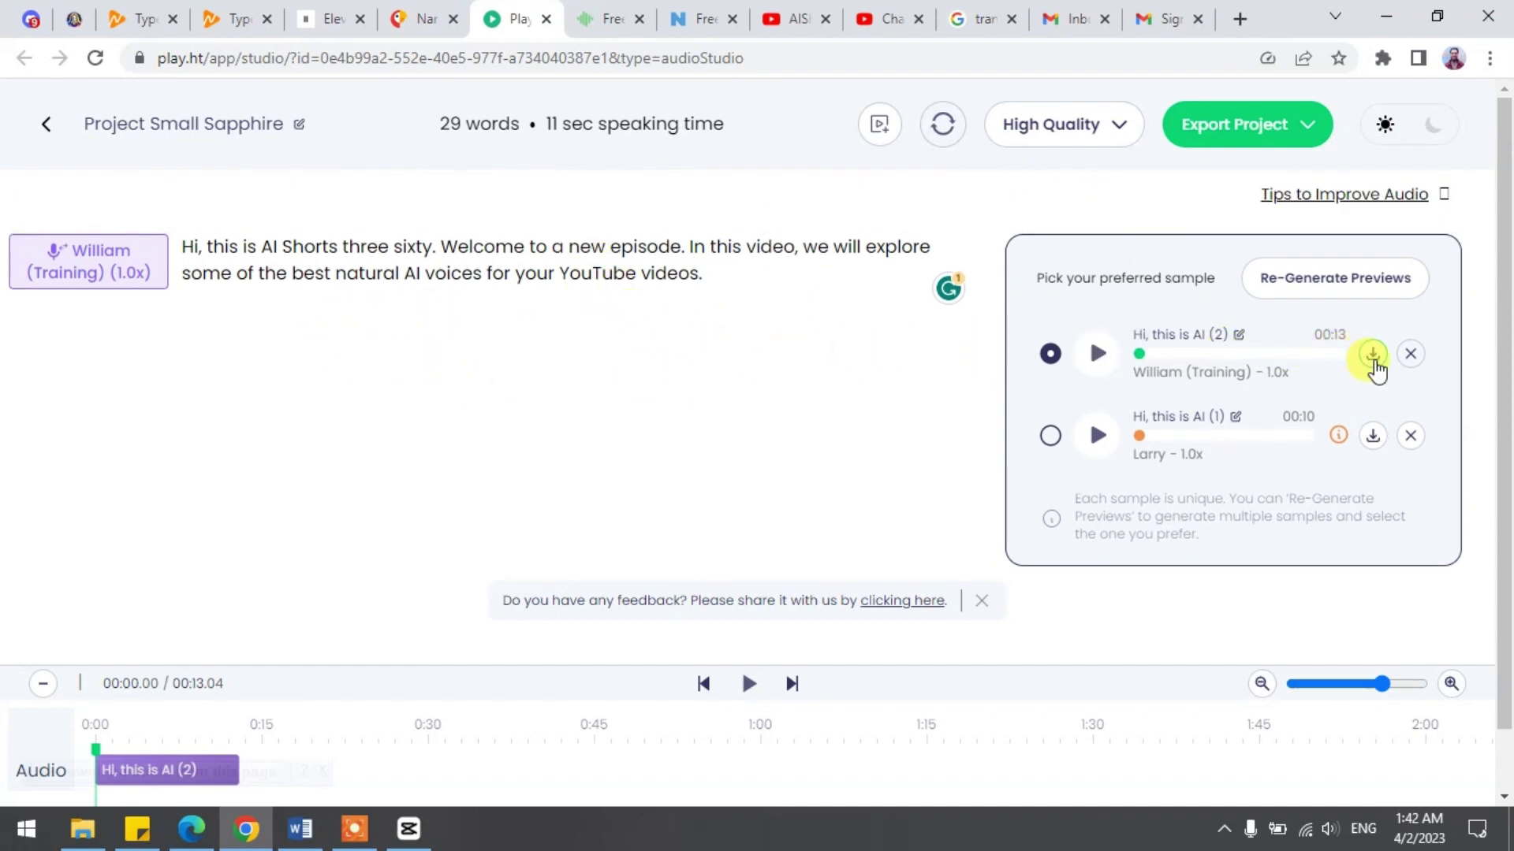
pyautogui.click(1373, 354)
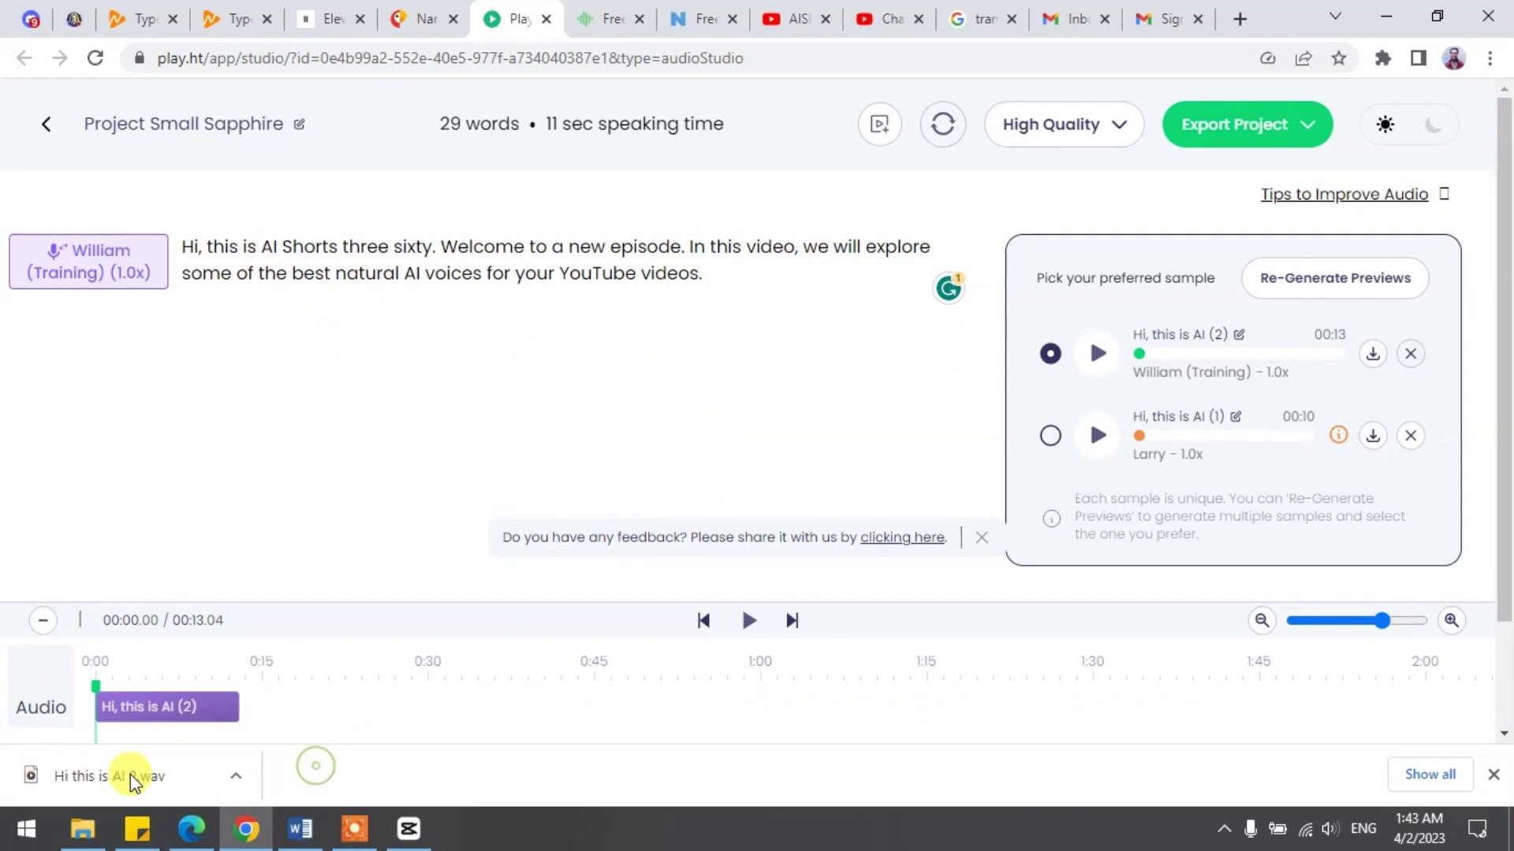
pyautogui.moveTo(440, 123); pyautogui.dragTo(503, 123)
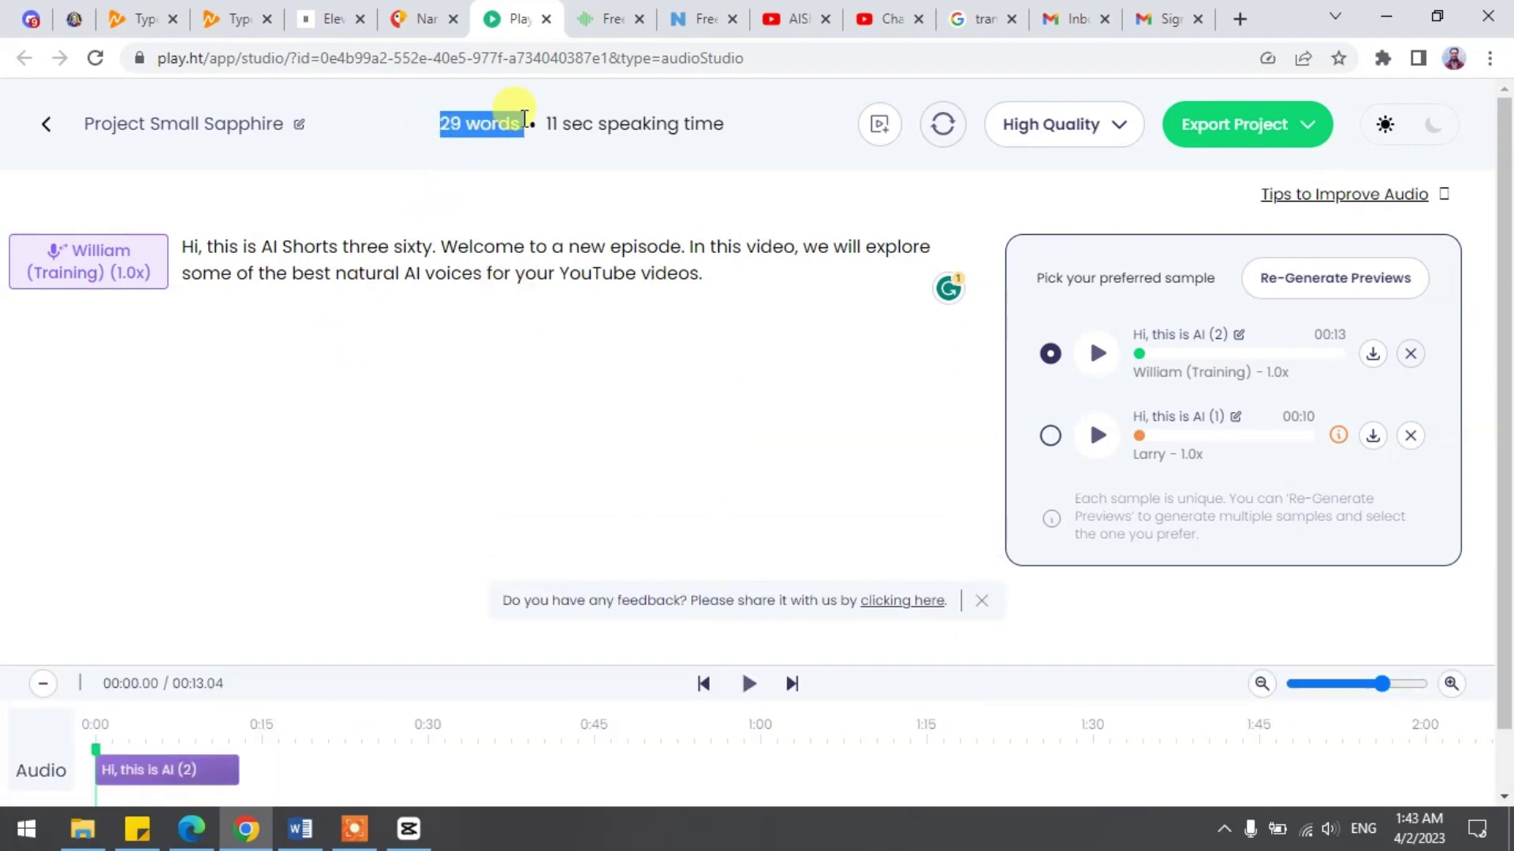
pyautogui.click(561, 360)
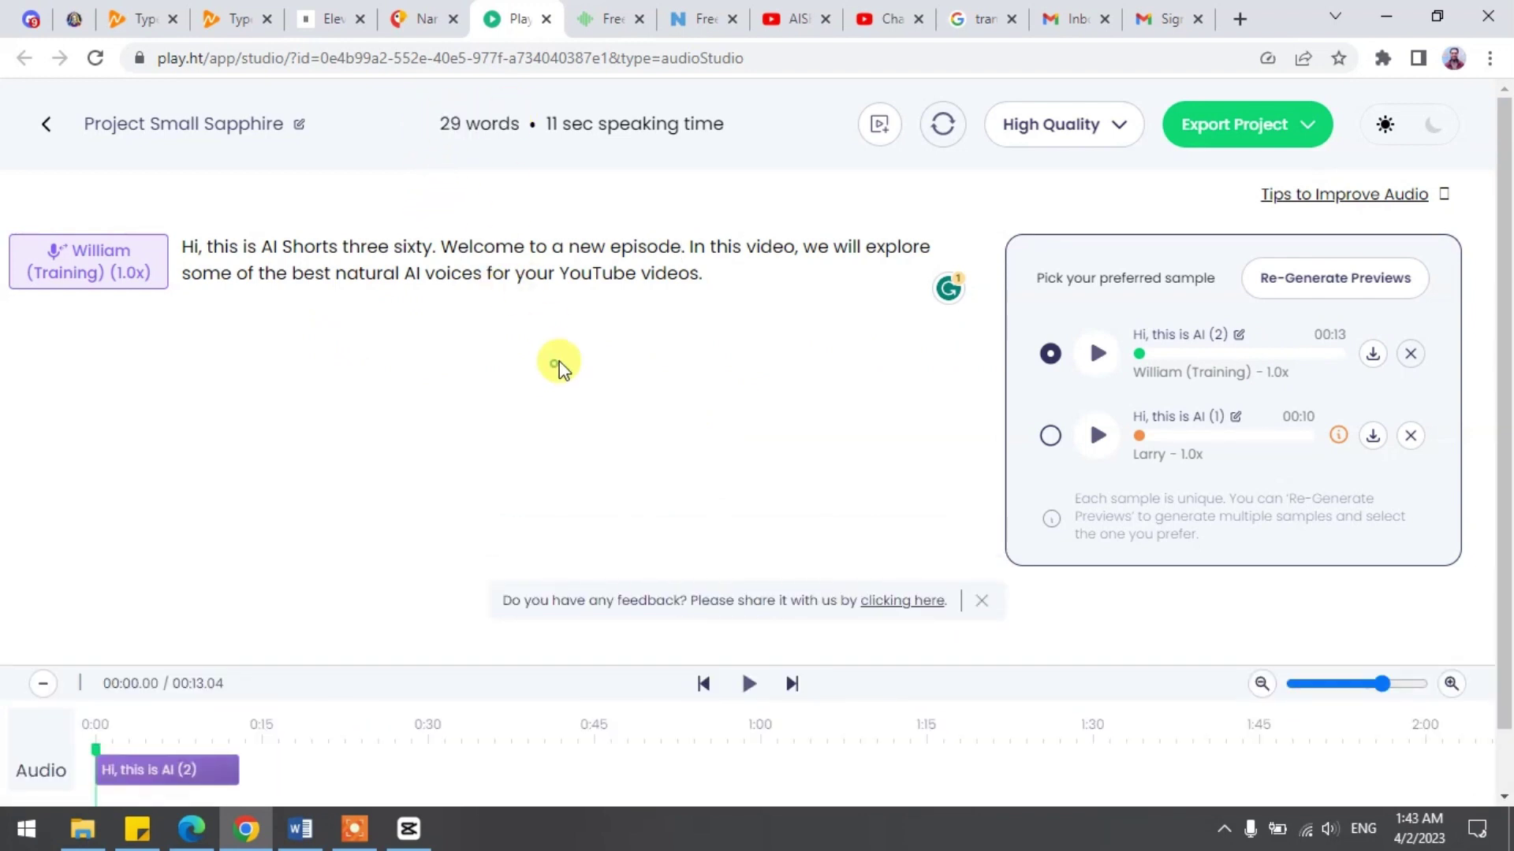
# Change play.ht's cookie settings from the site info panel and reload the page.
pyautogui.click(140, 58)
pyautogui.click(237, 280)
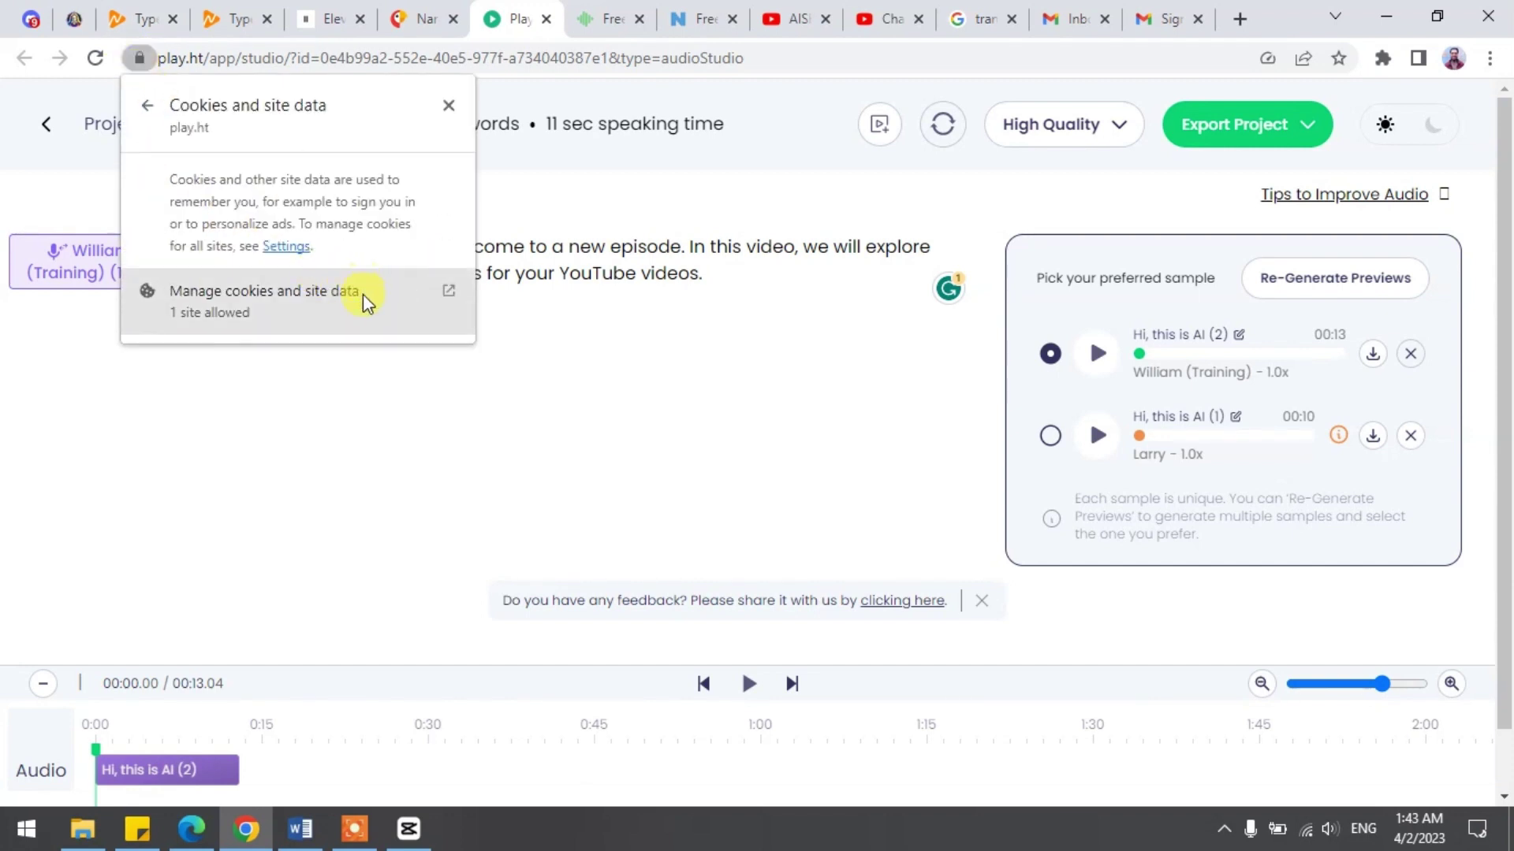
pyautogui.click(284, 284)
pyautogui.click(923, 230)
pyautogui.click(950, 284)
pyautogui.click(489, 90)
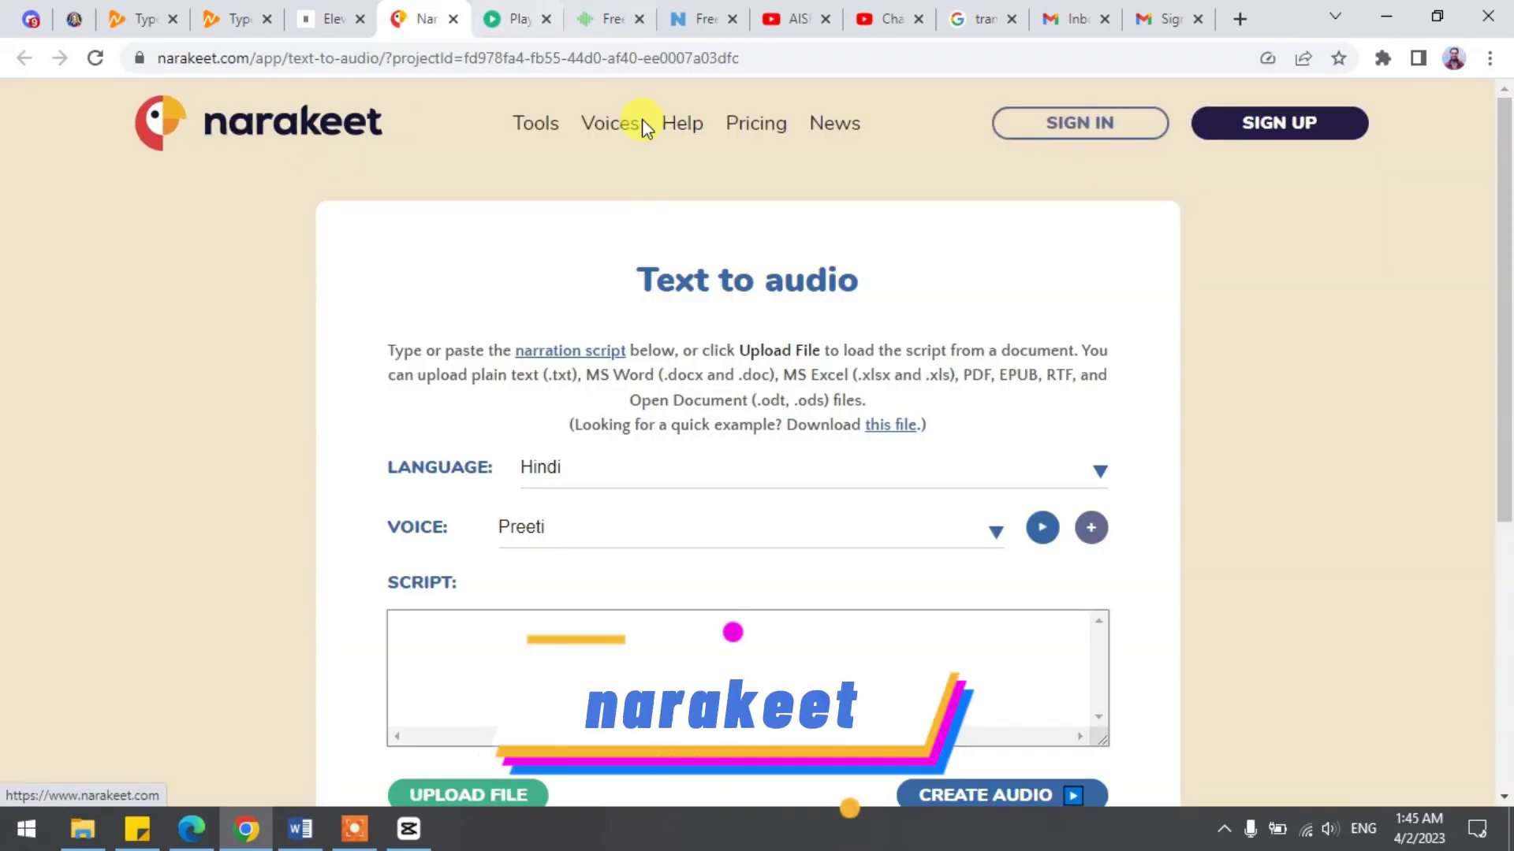
# Choose English - American as Narakeet's language and Linda as the voice.
pyautogui.click(934, 470)
pyautogui.scroll(5, 711, 237)
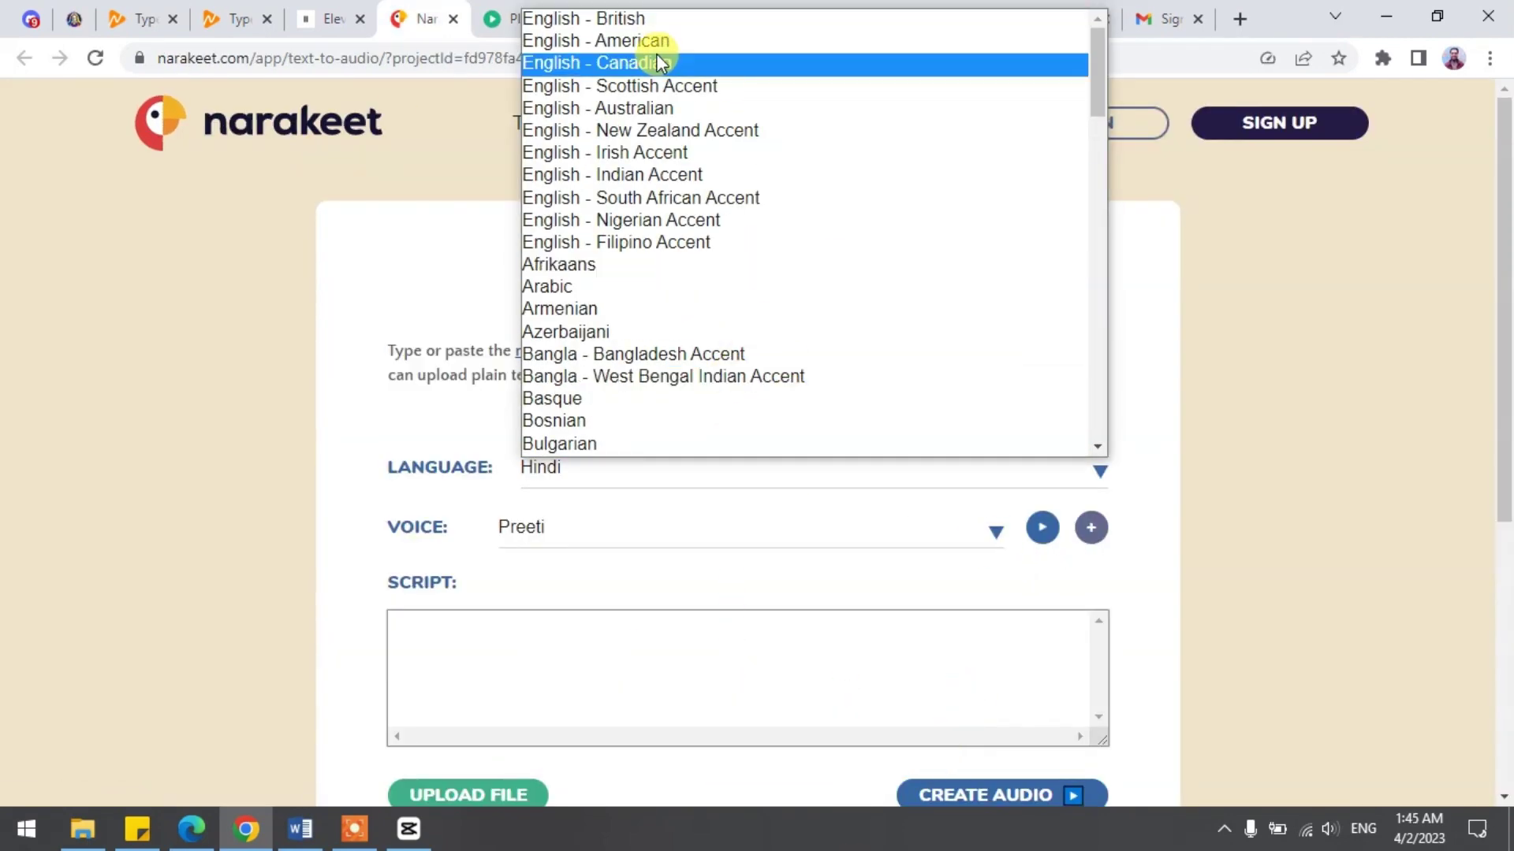
pyautogui.scroll(-10, 686, 237)
pyautogui.scroll(4, 663, 272)
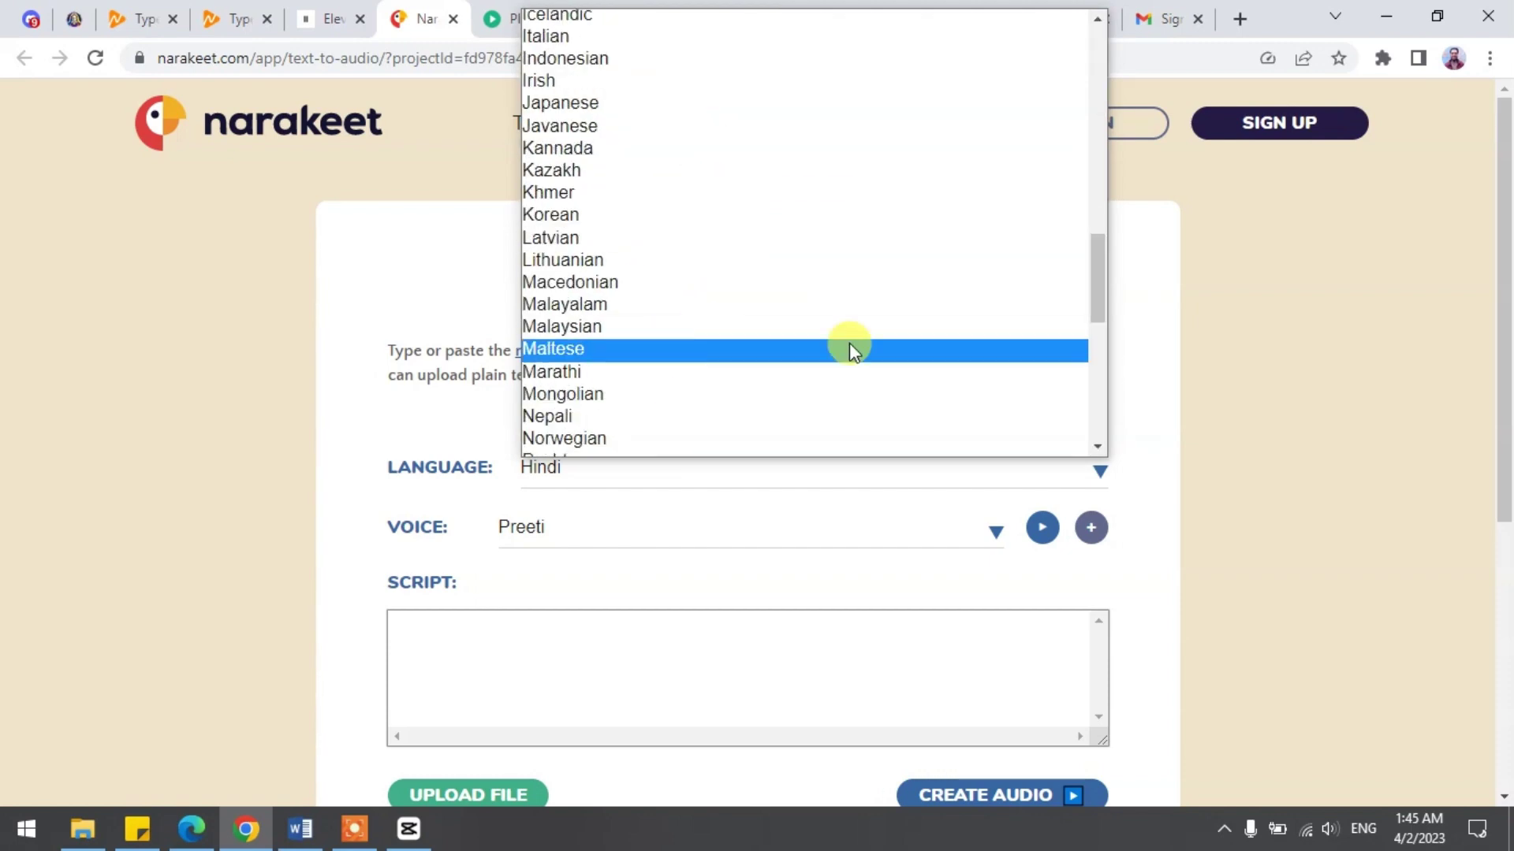
pyautogui.click(922, 484)
pyautogui.scroll(5, 744, 289)
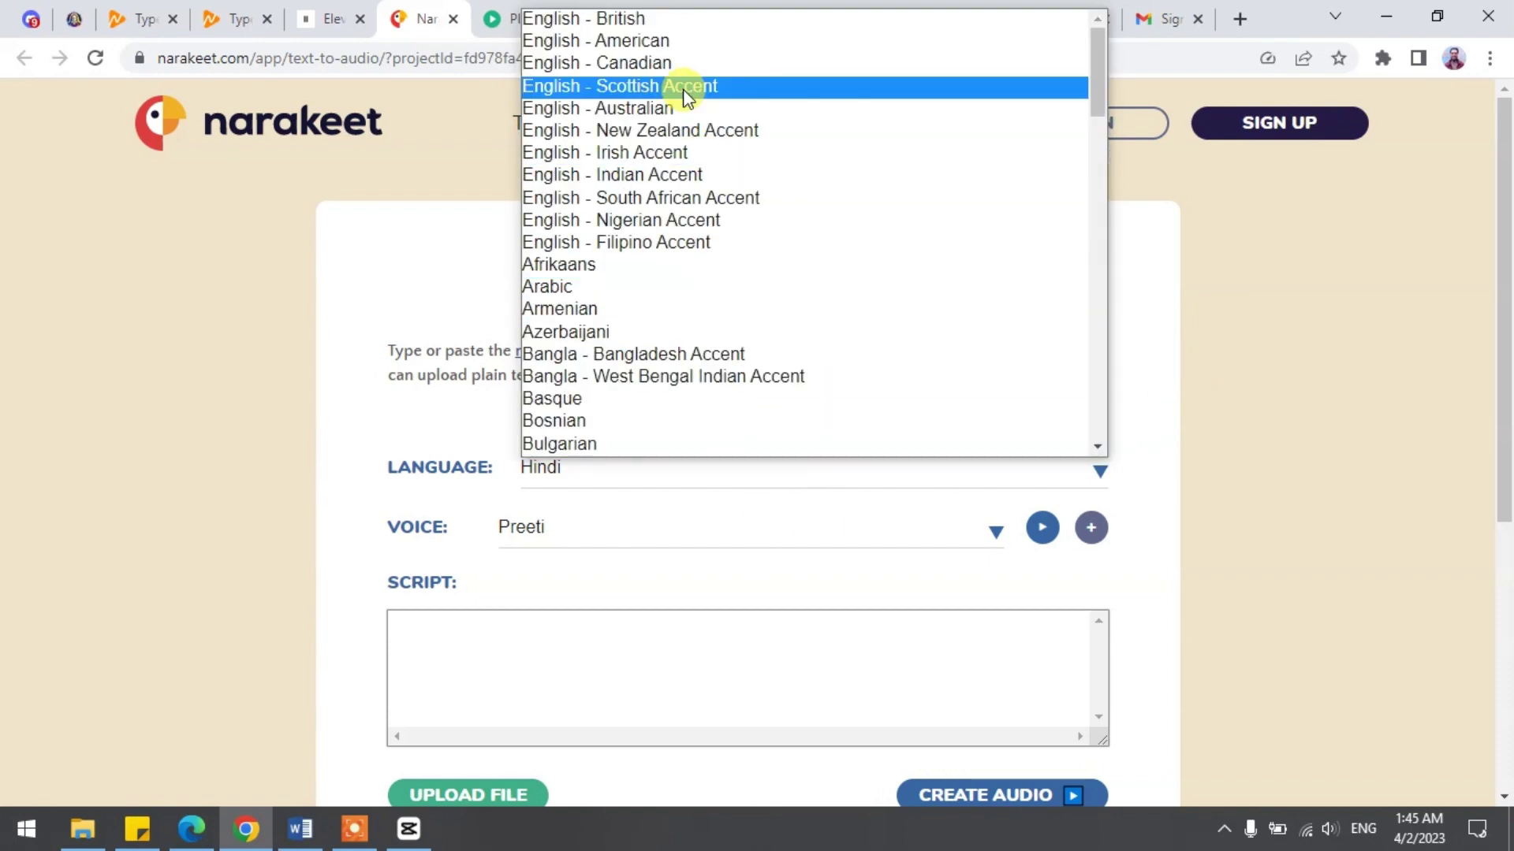
pyautogui.click(639, 42)
pyautogui.click(770, 526)
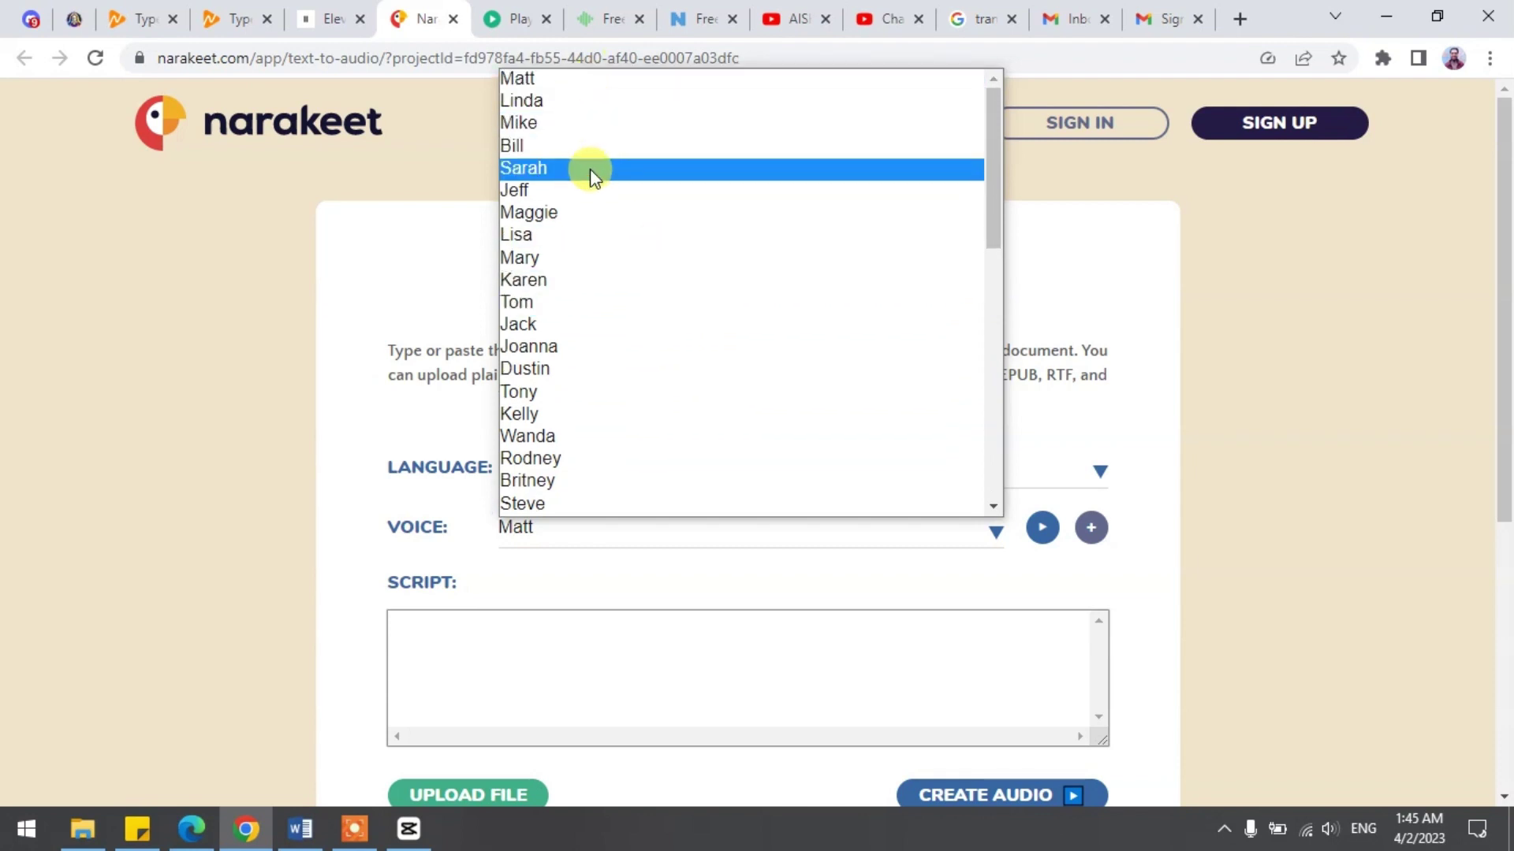
pyautogui.scroll(-5, 648, 355)
pyautogui.scroll(5, 648, 237)
pyautogui.click(607, 100)
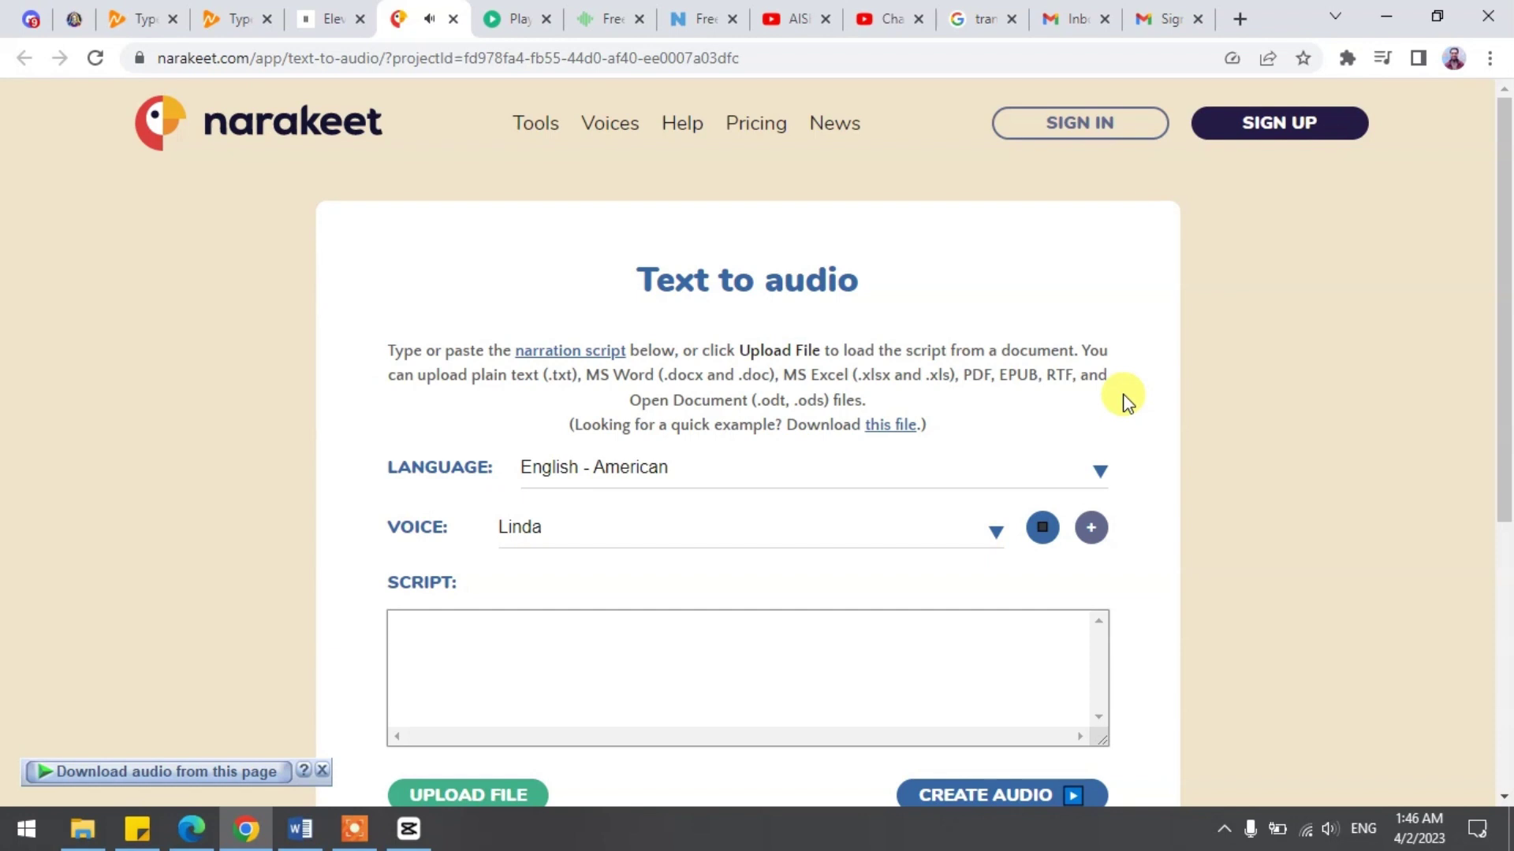
# Paste the YouTube viewers paragraph as the script, create the audio, and play it.
pyautogui.click(644, 637)
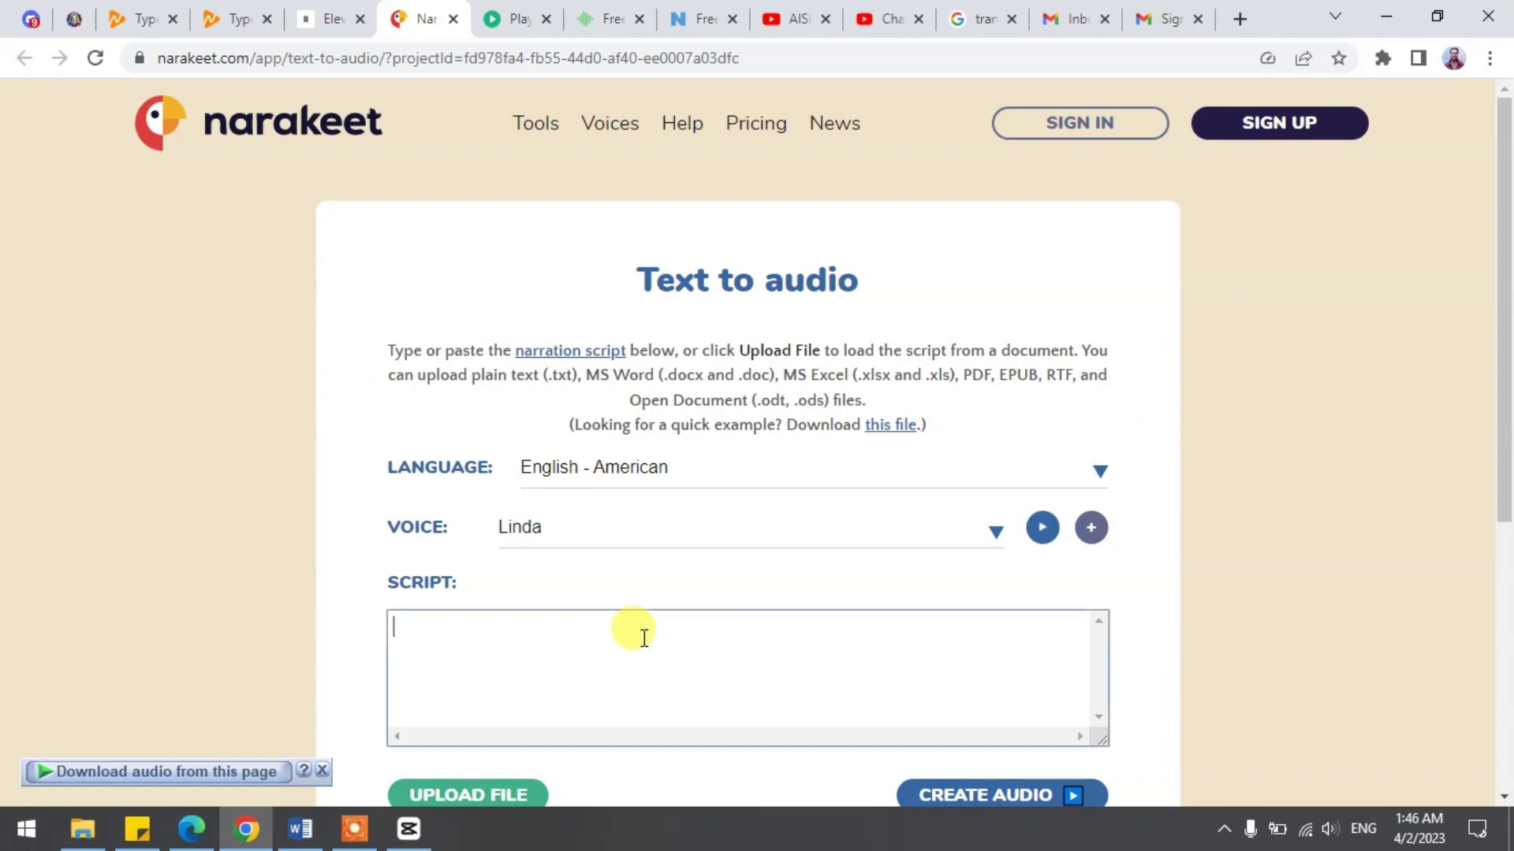
pyautogui.write("Many of my YouTube viewers just watch videos and they don't like or comment which is disappointing. Please make sure you like my videos at the beginning or at the end but don't forget.")
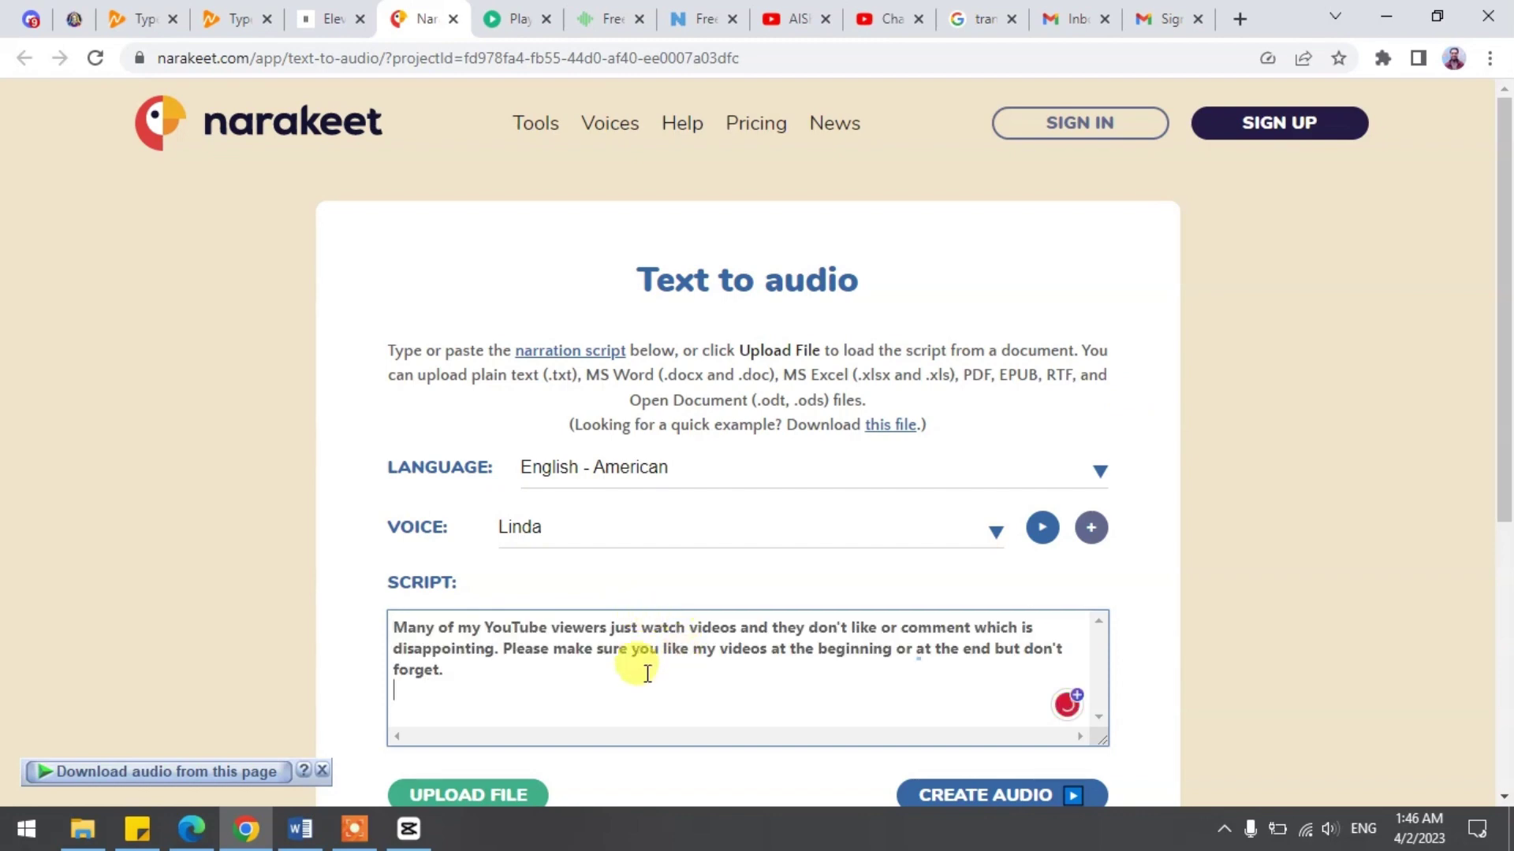
pyautogui.scroll(-4, 1077, 556)
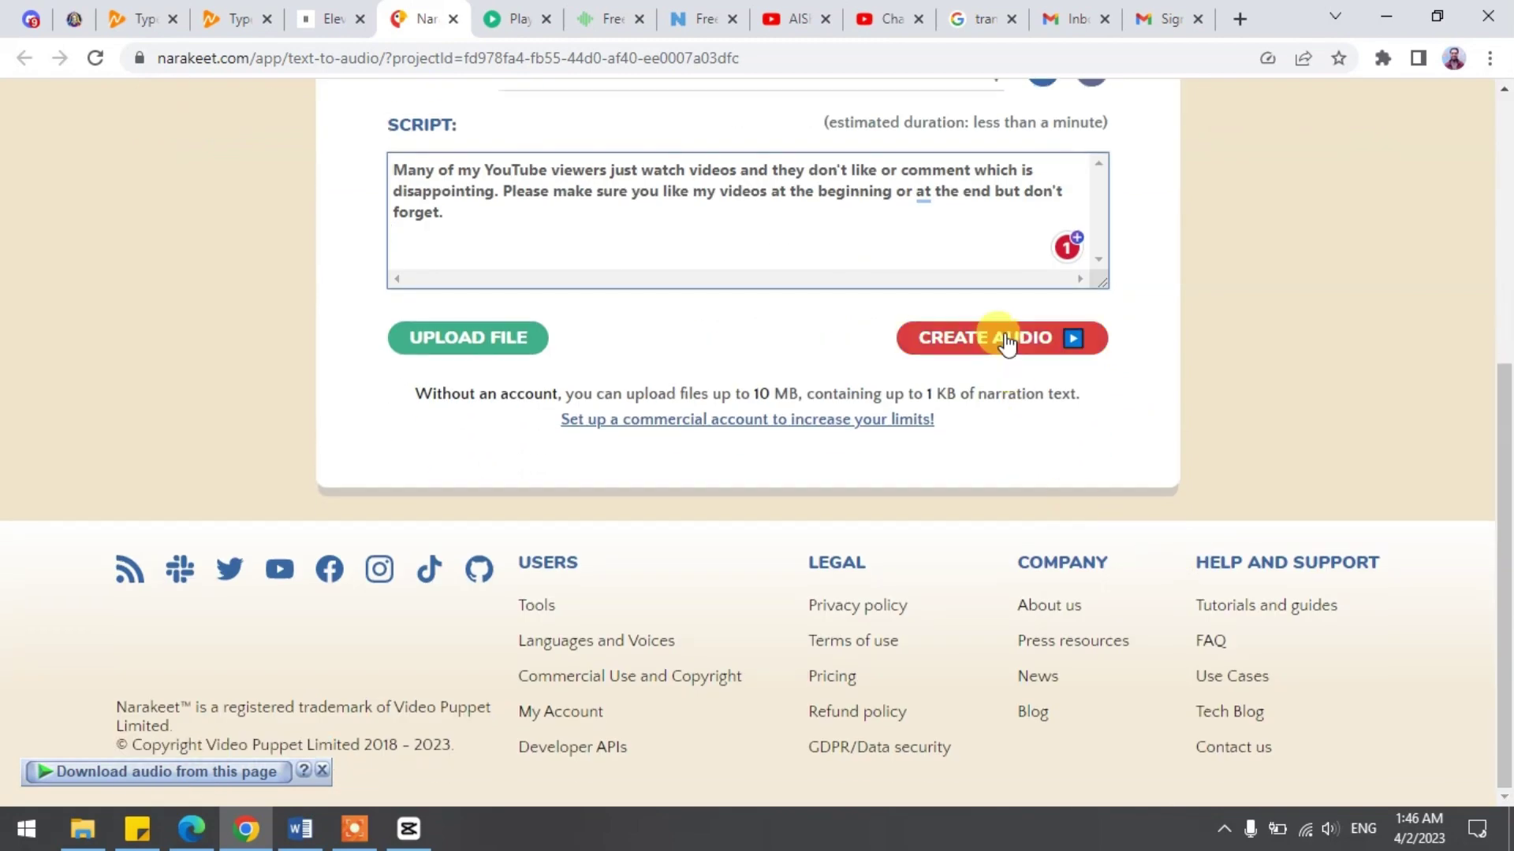
pyautogui.click(1001, 337)
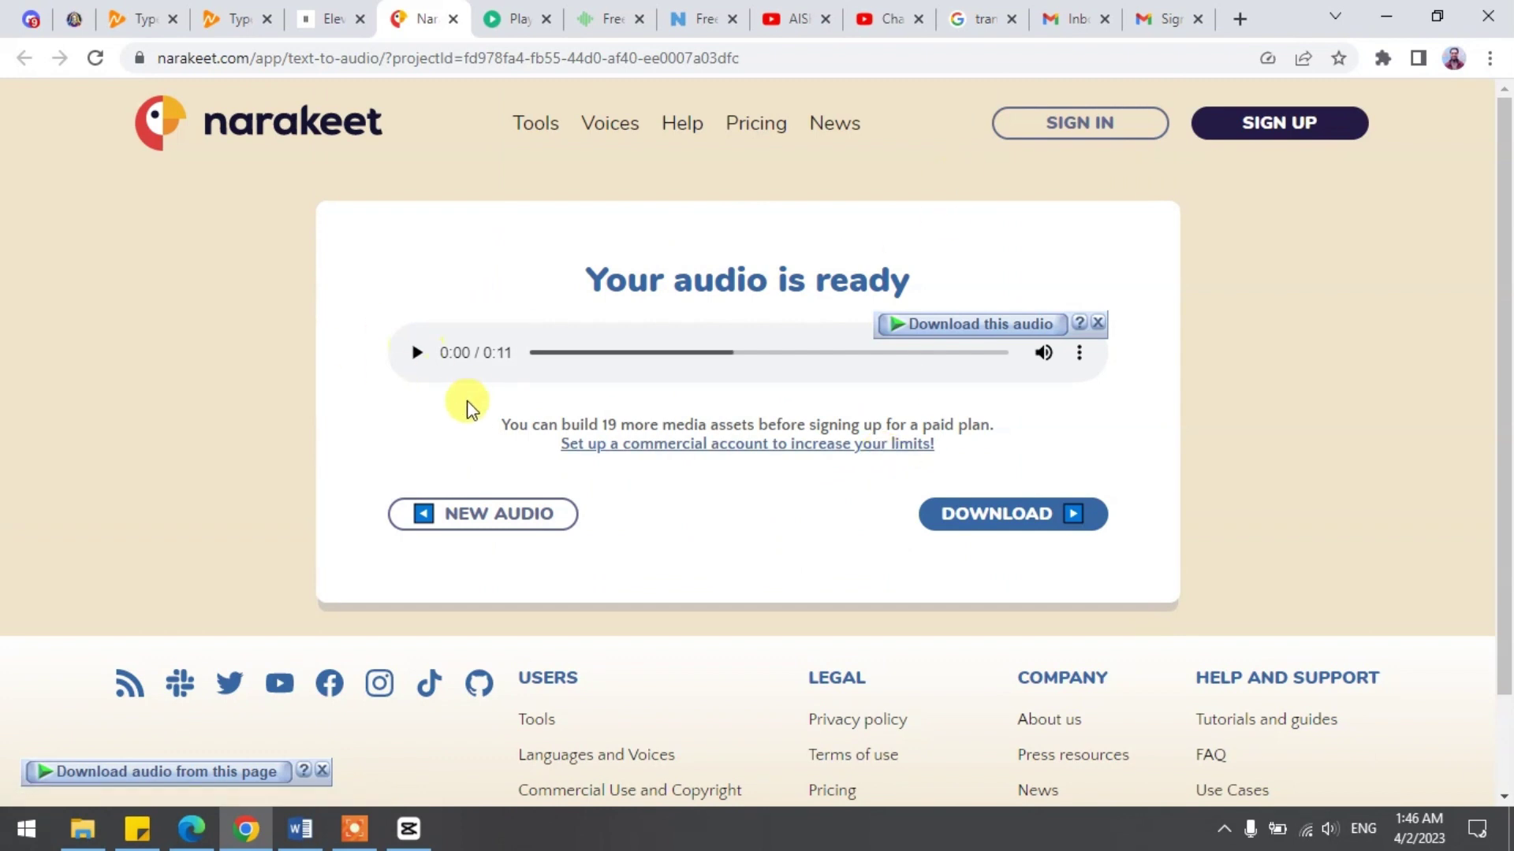
pyautogui.click(416, 353)
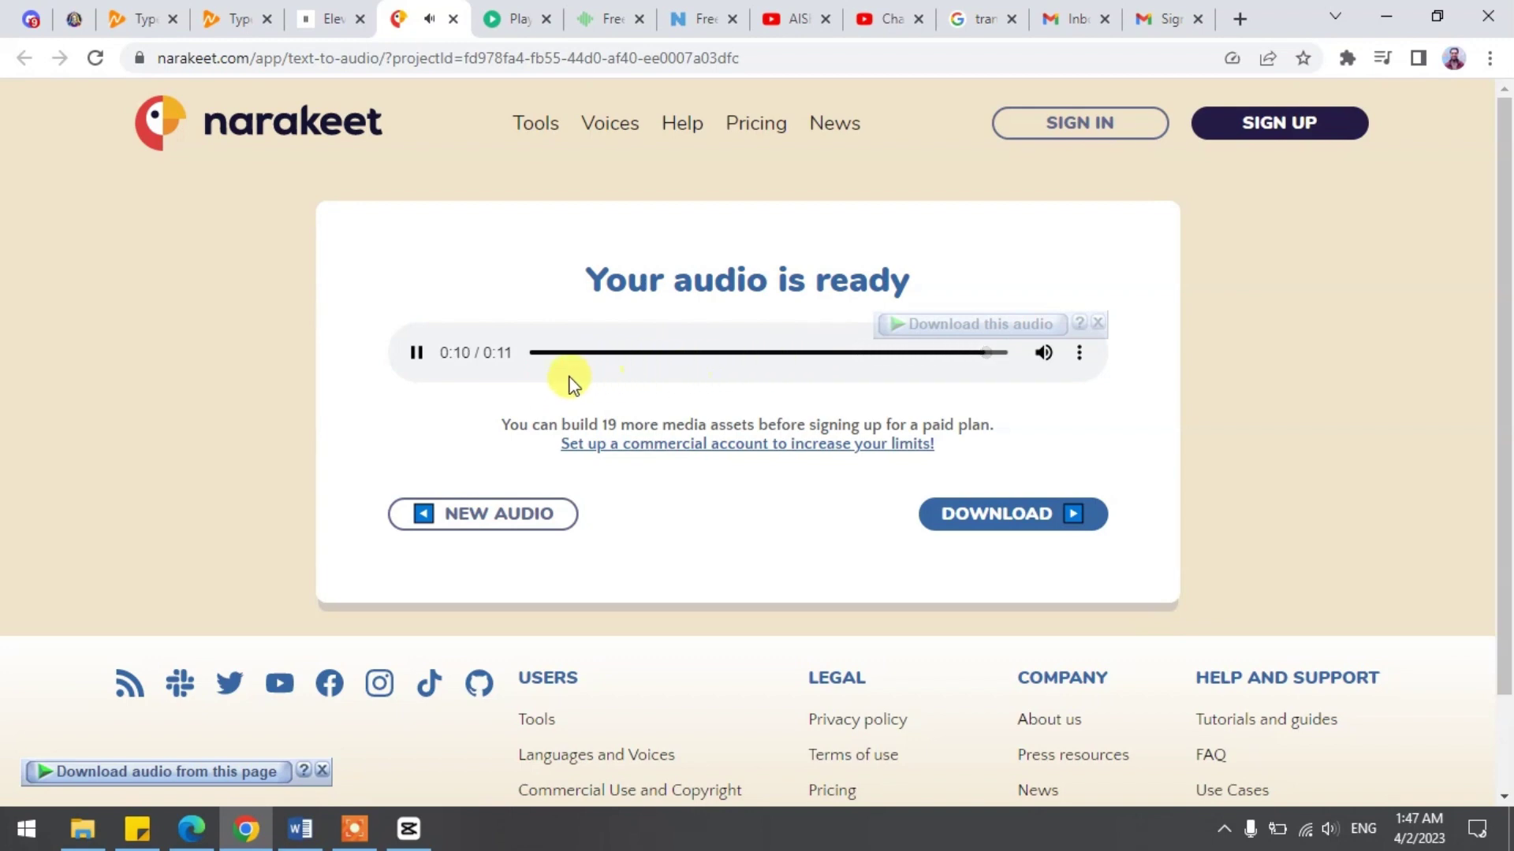
# Start a new audio form and preview the Bonnie (Child) voice.
pyautogui.click(484, 514)
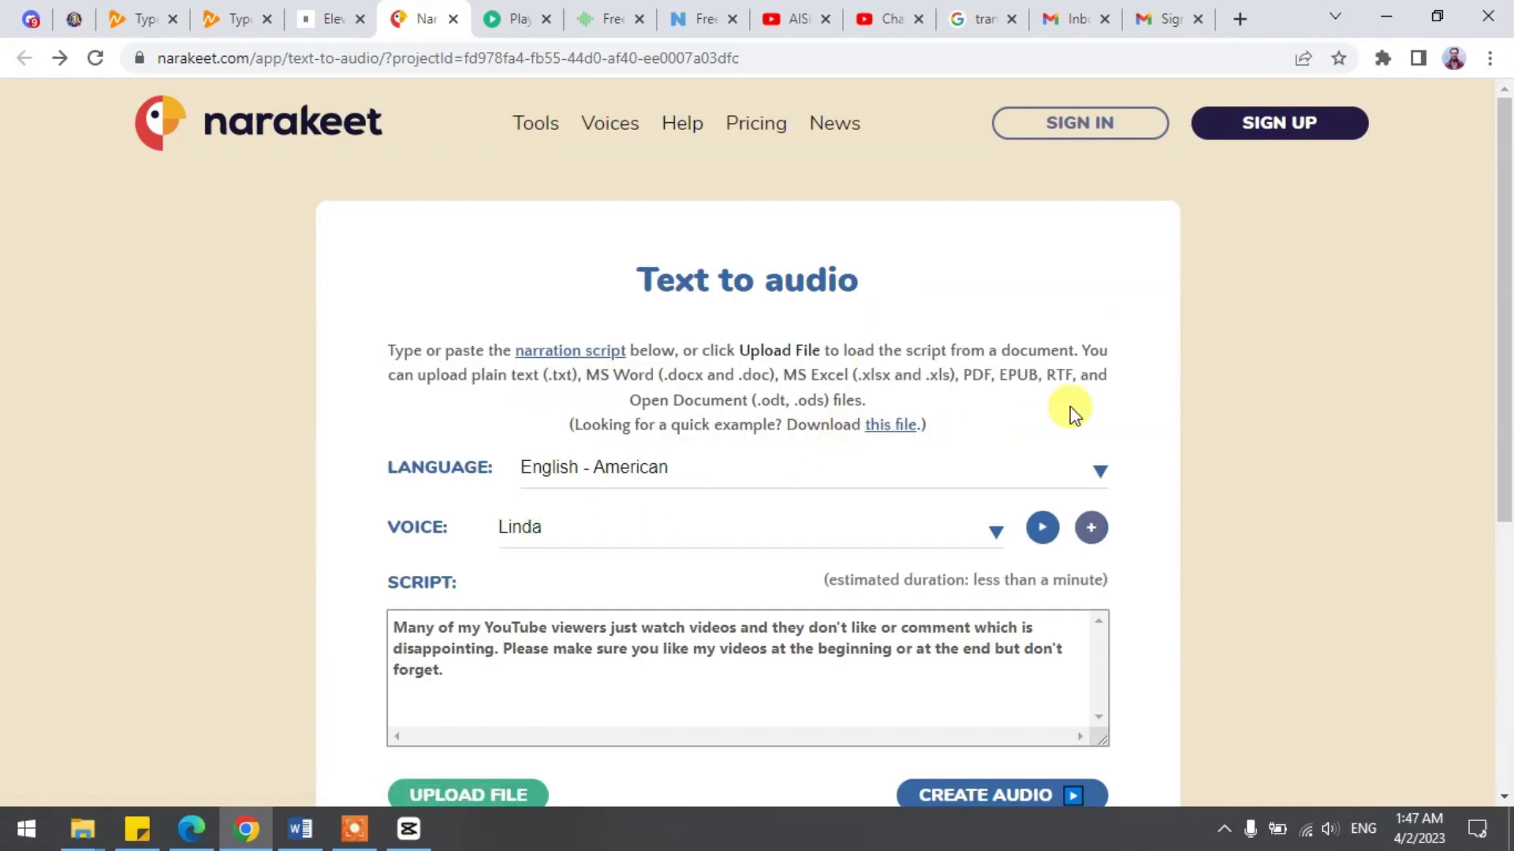
pyautogui.scroll(-2, 1075, 413)
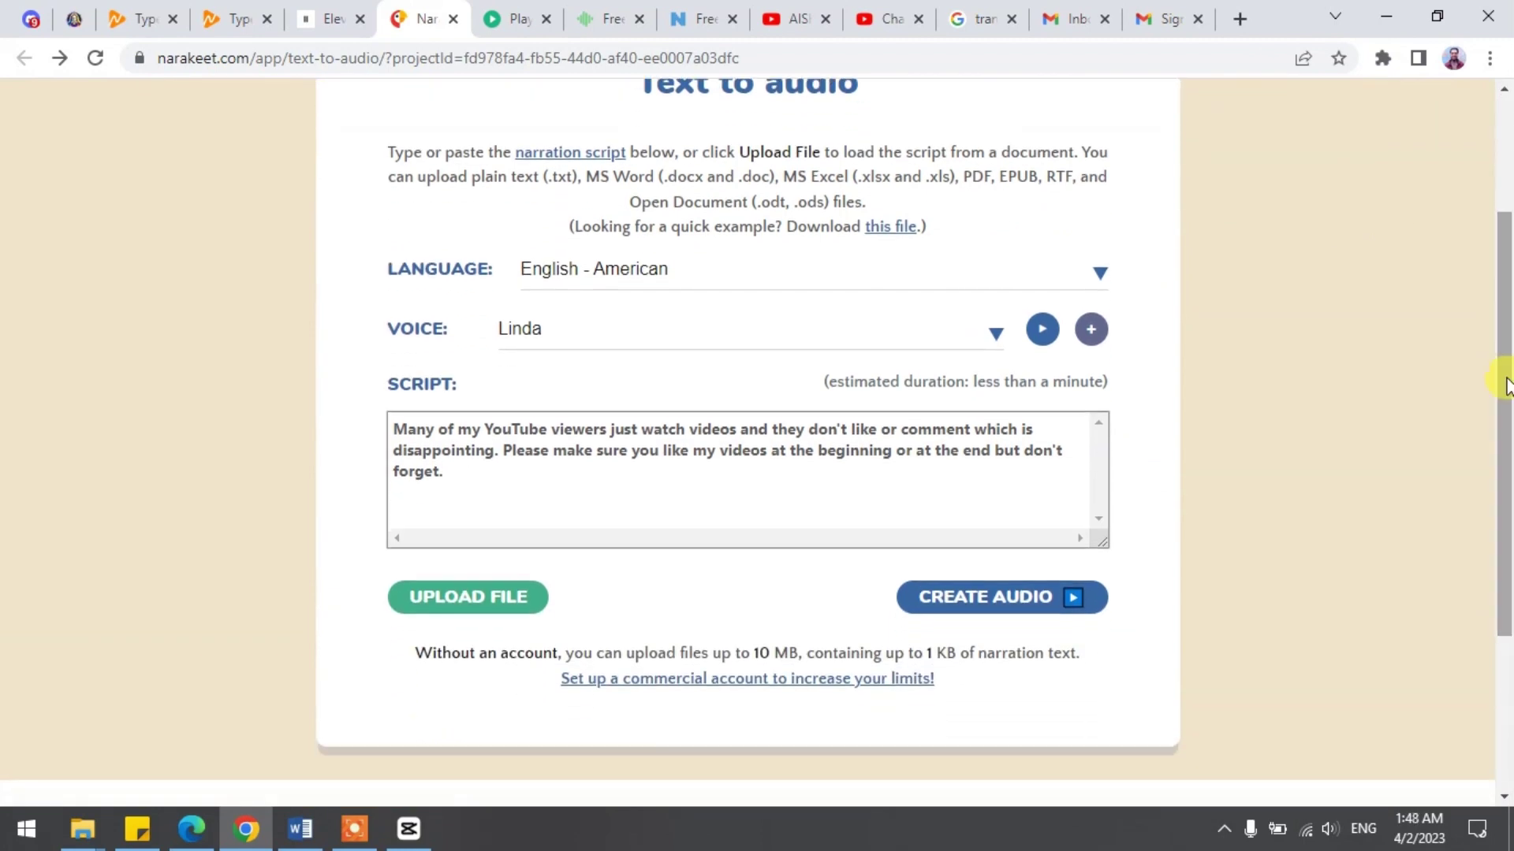
pyautogui.click(784, 329)
pyautogui.scroll(-5, 710, 497)
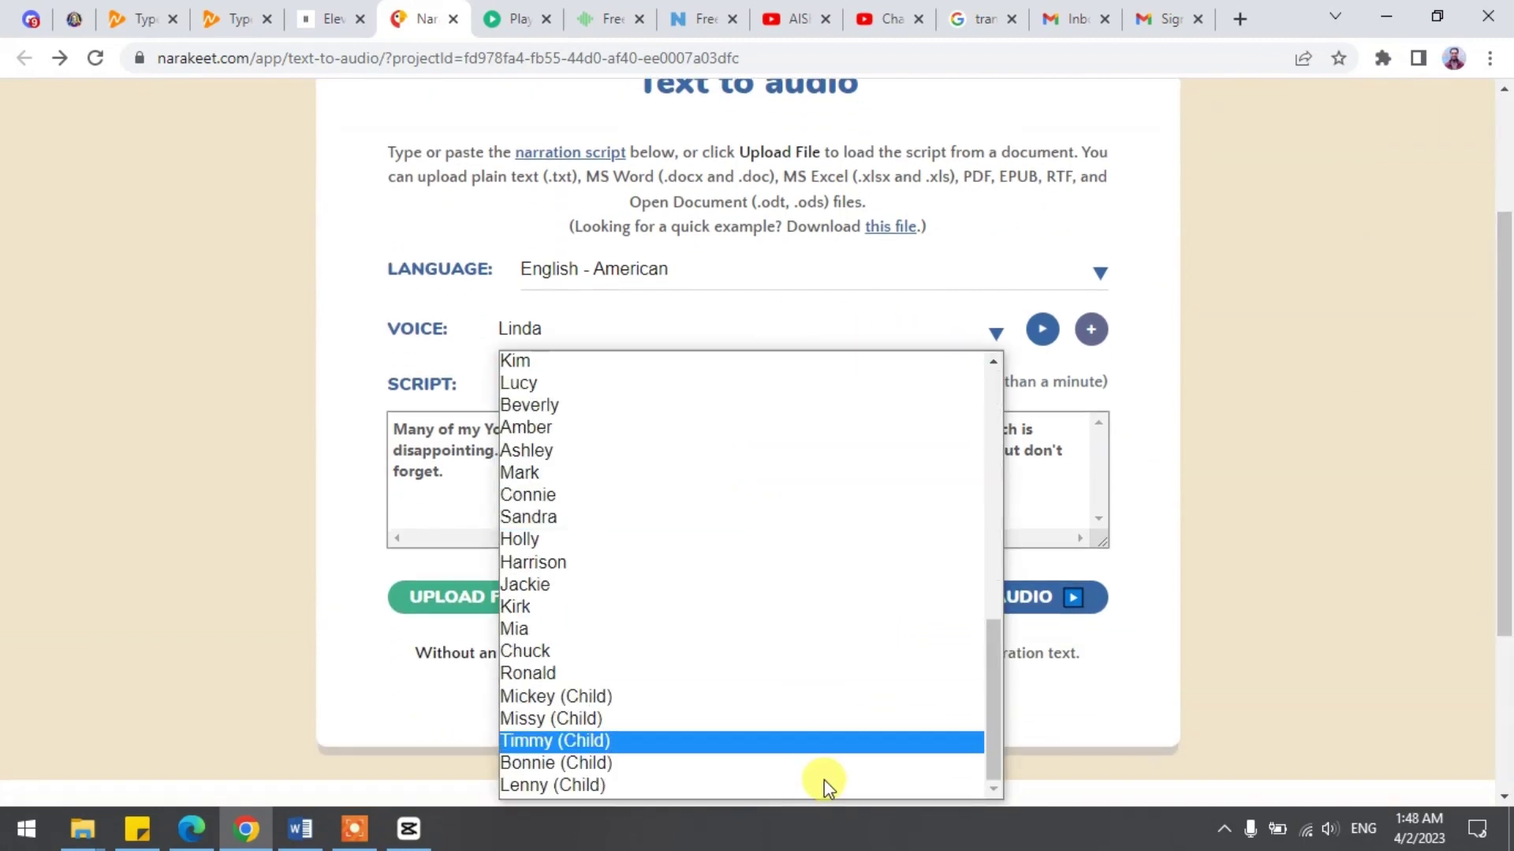
pyautogui.click(594, 764)
pyautogui.click(1041, 332)
pyautogui.scroll(-1, 1029, 473)
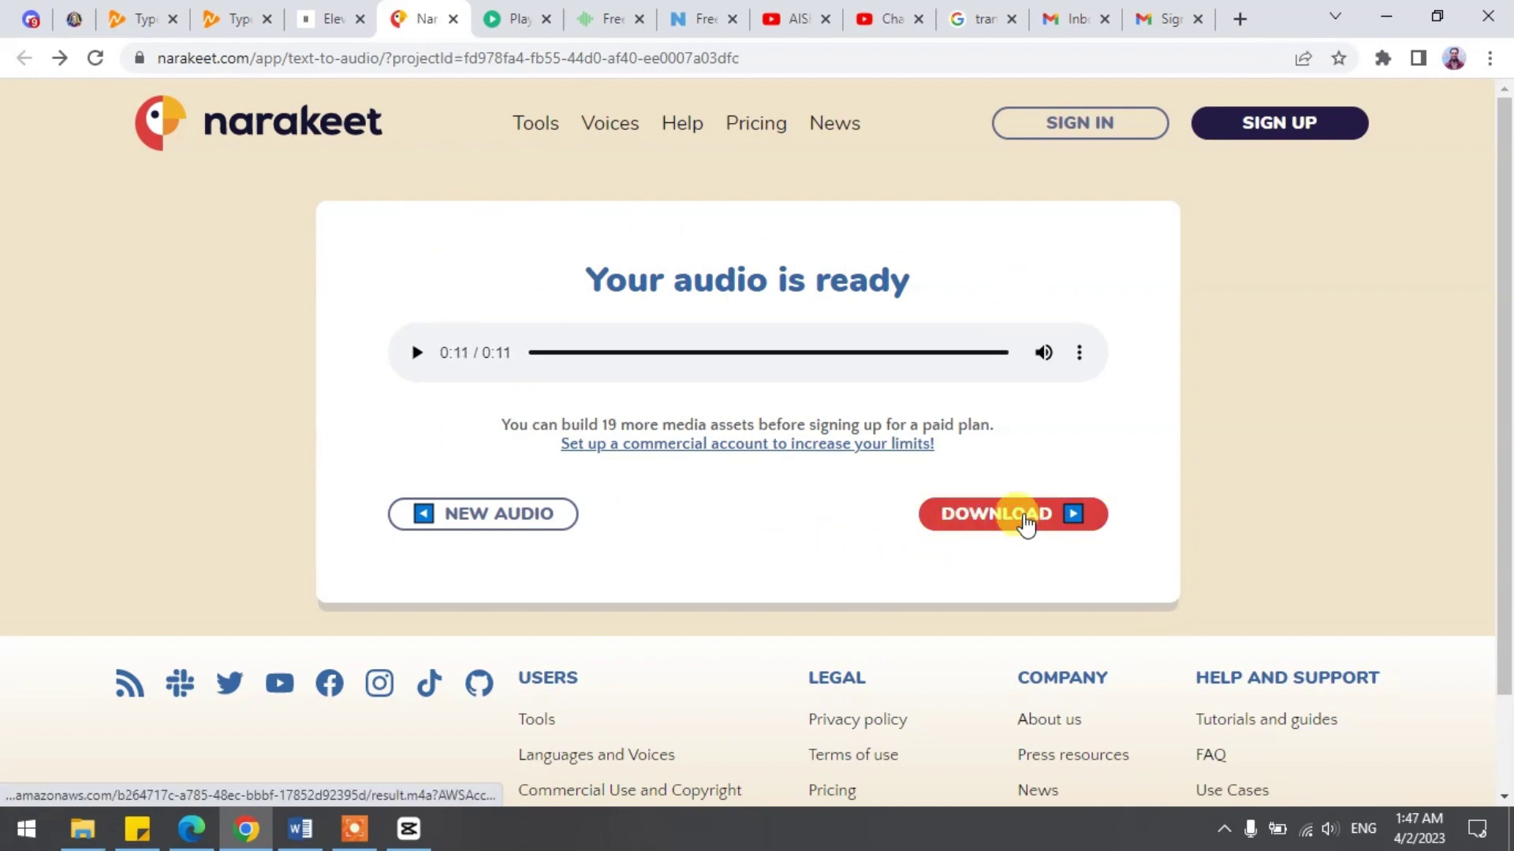
# Download the finished clip and paste the paragraph into ElevenLabs' text box.
pyautogui.click(1025, 518)
pyautogui.click(764, 513)
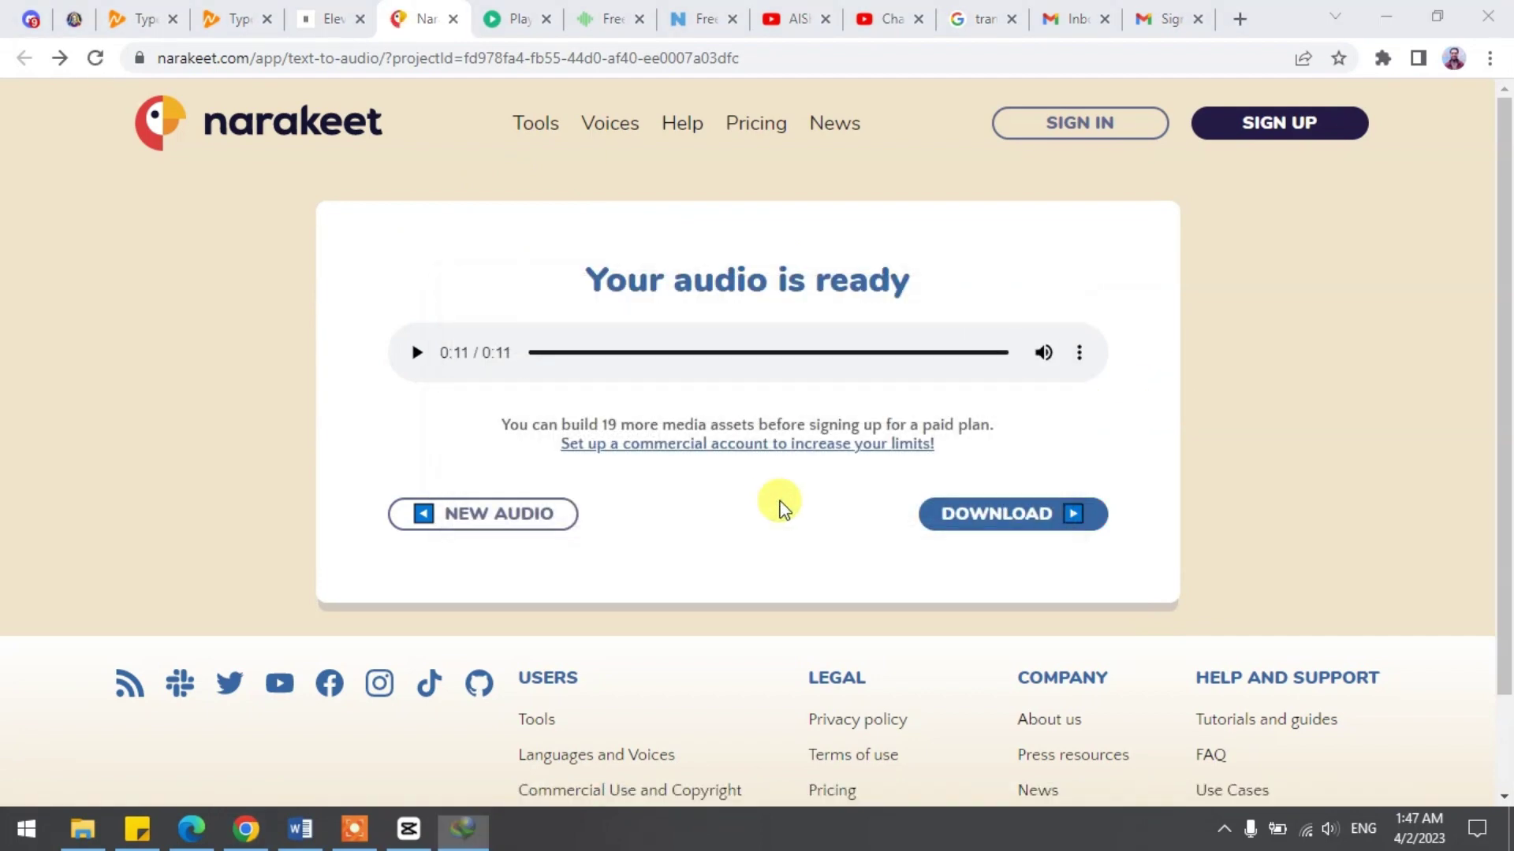
pyautogui.click(784, 484)
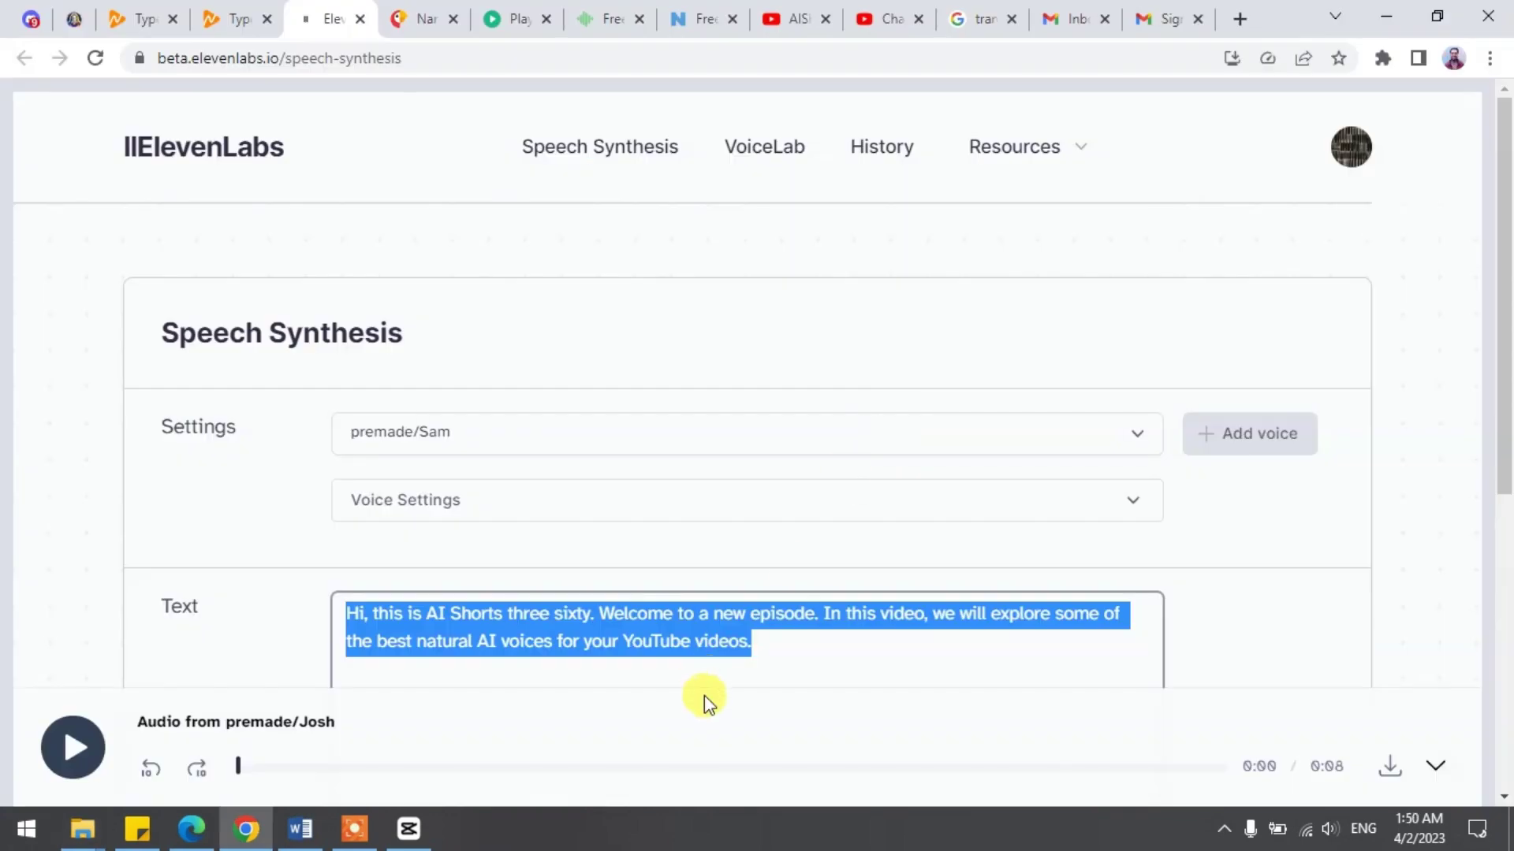
pyautogui.write("Many of my YouTube viewers just watch videos and they don't like or comment which is disappointing. Please make sure you like my videos at the beginning or at the end but don't forget.")
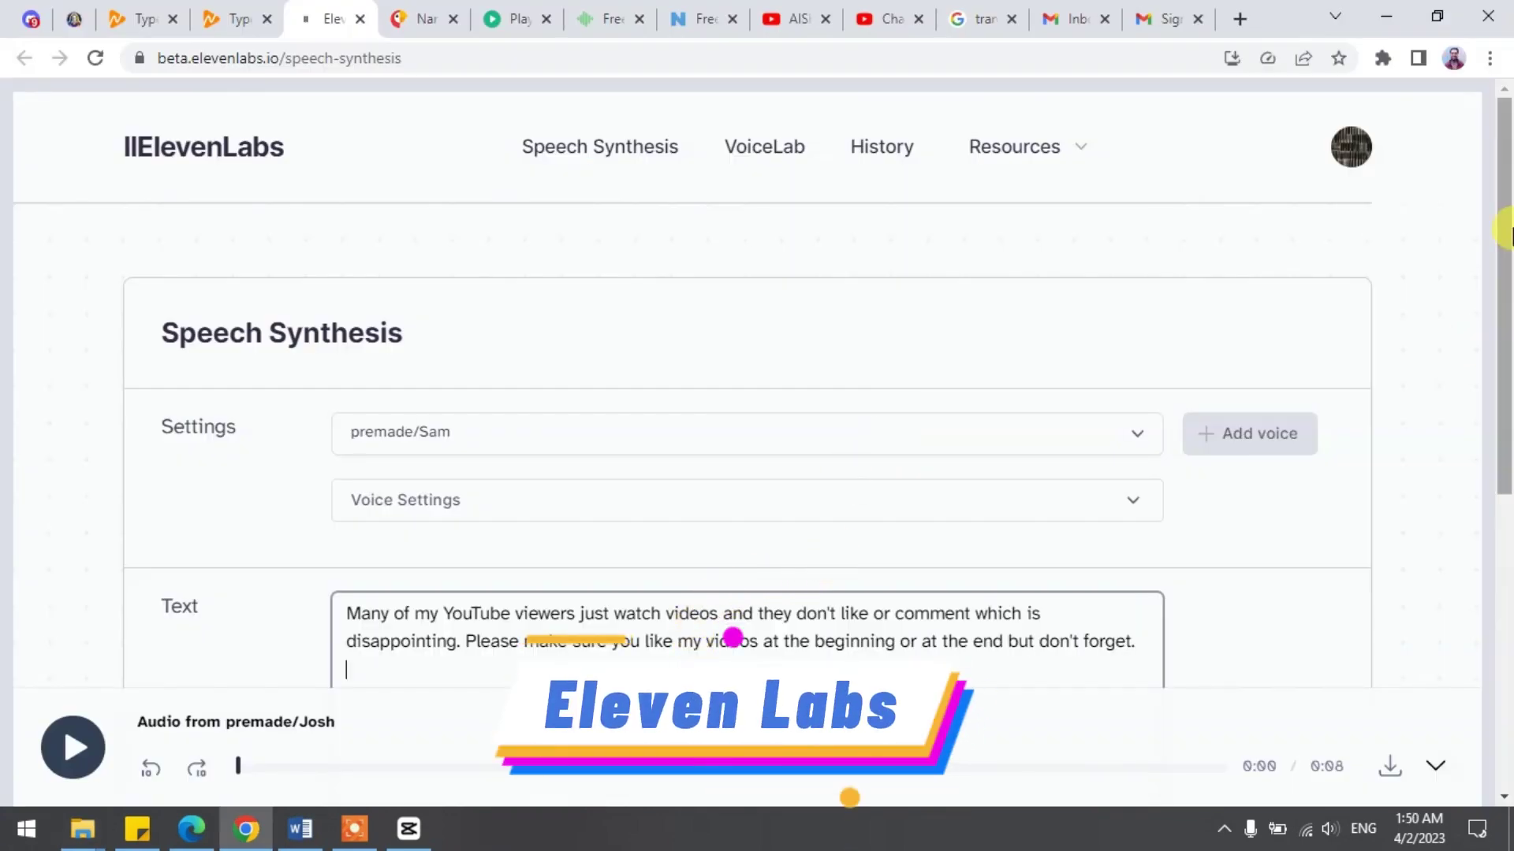
pyautogui.moveTo(1501, 230); pyautogui.dragTo(1502, 403)
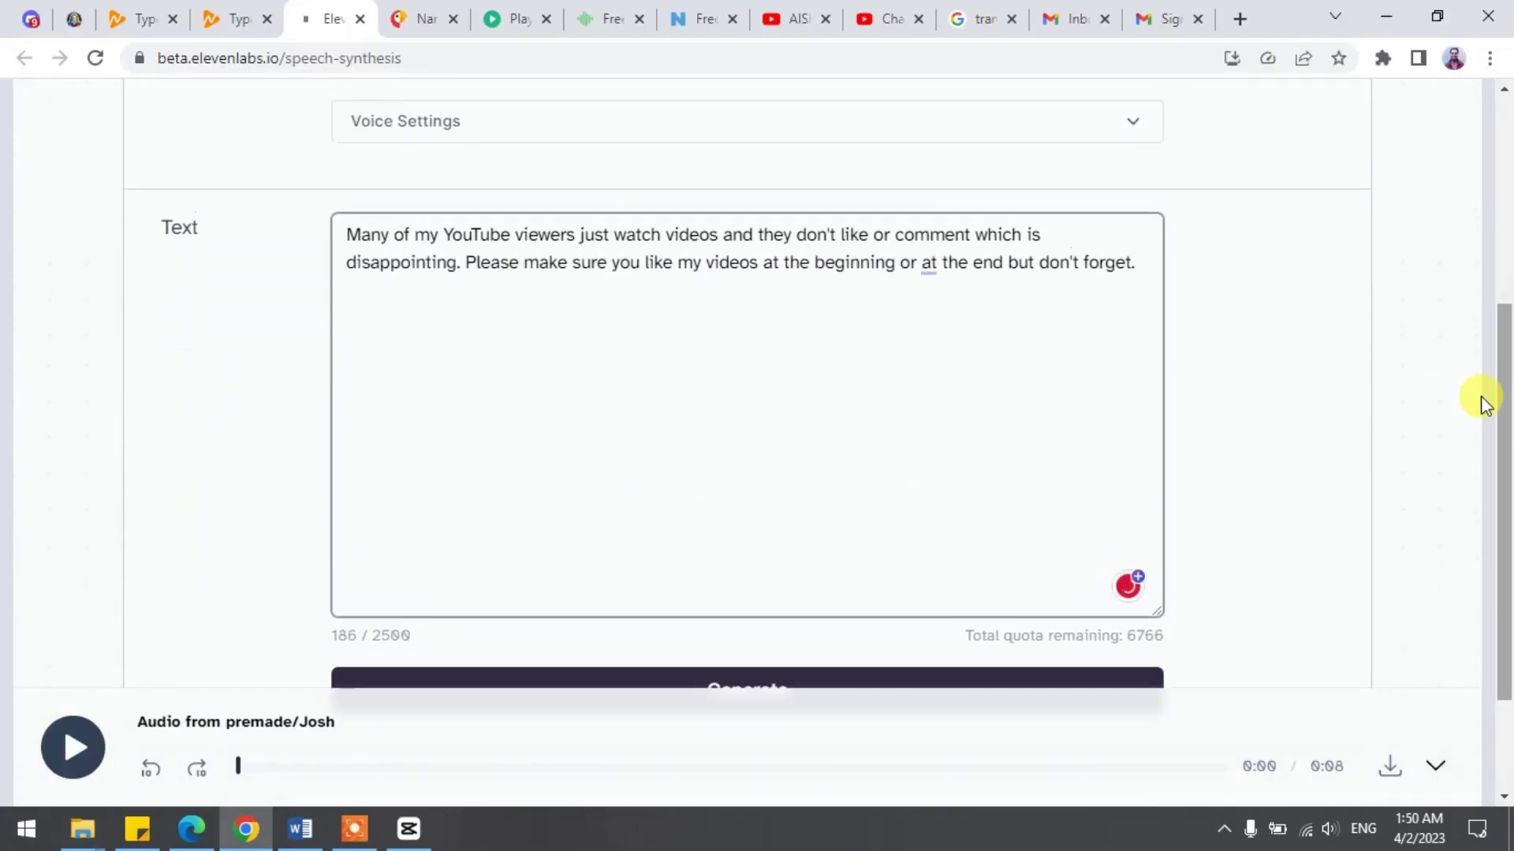
# Page through AIShorts360's recent videos, then return to ElevenLabs.
pyautogui.click(800, 19)
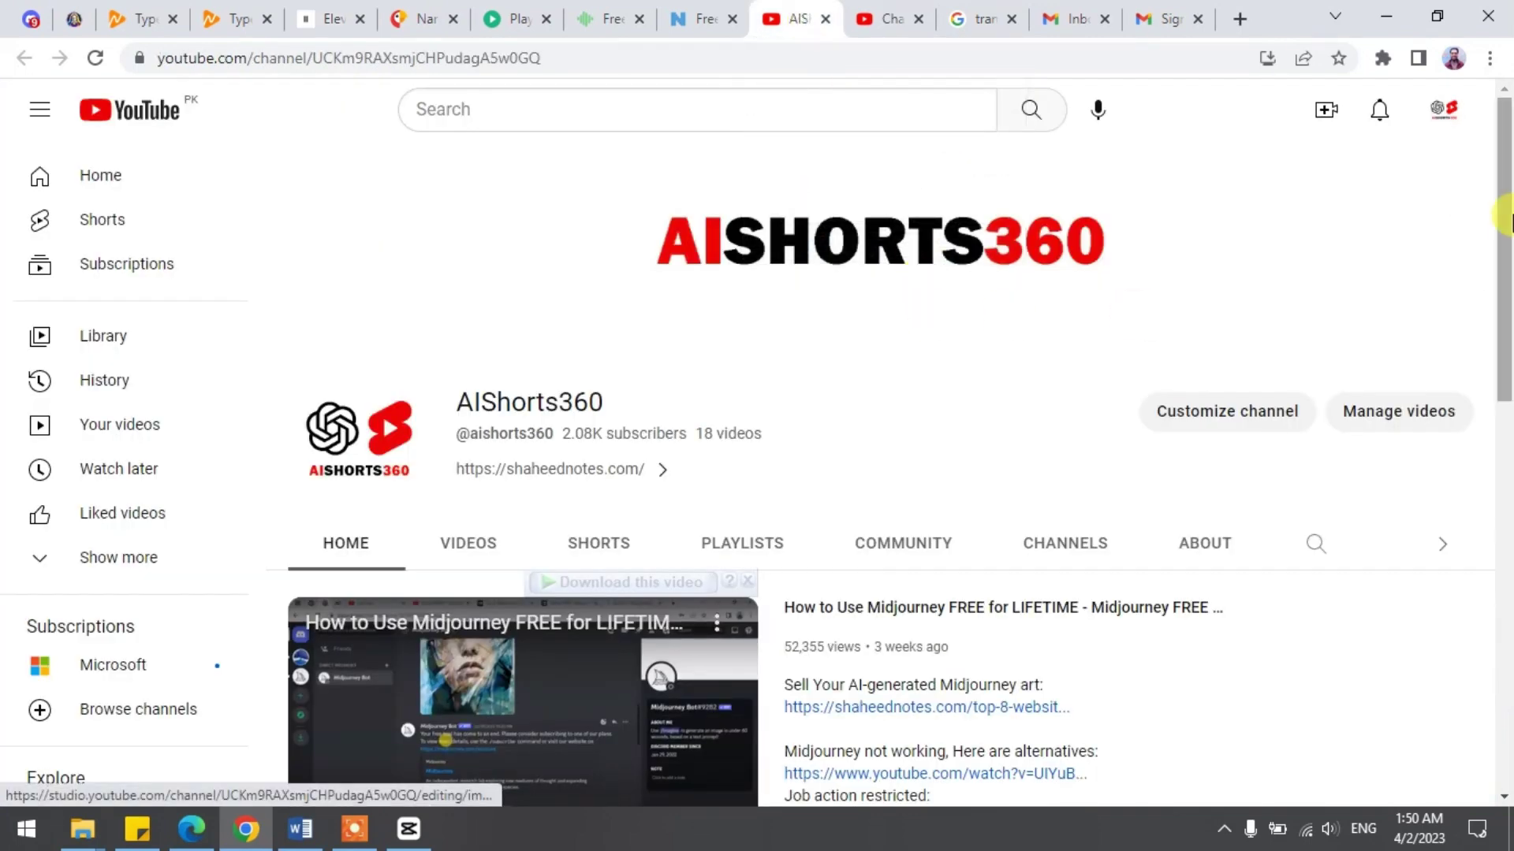
pyautogui.moveTo(1503, 219); pyautogui.dragTo(1504, 627)
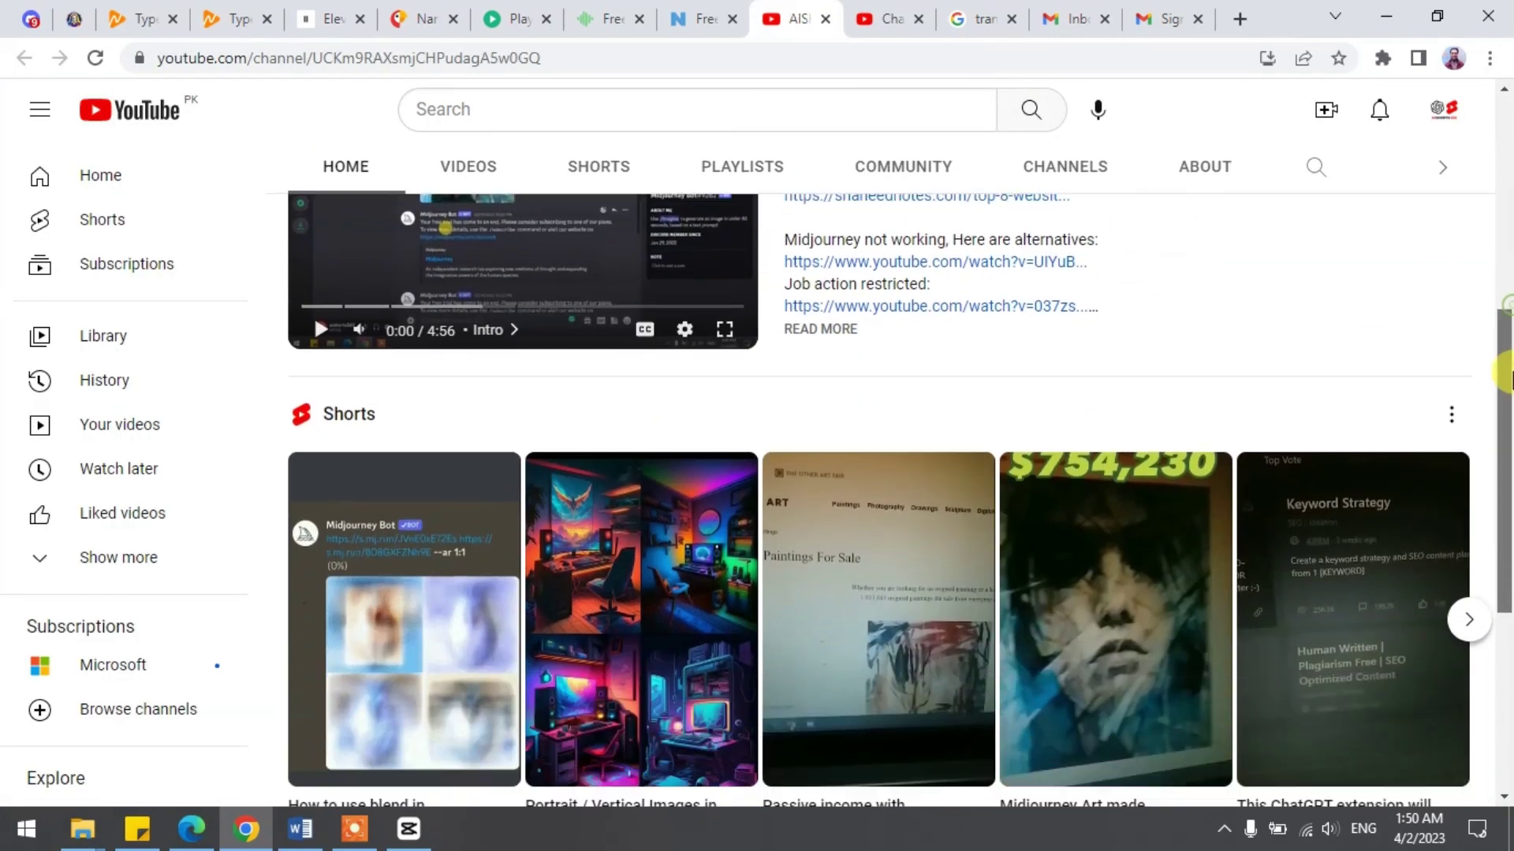
pyautogui.click(1467, 620)
pyautogui.scroll(10, 1018, 473)
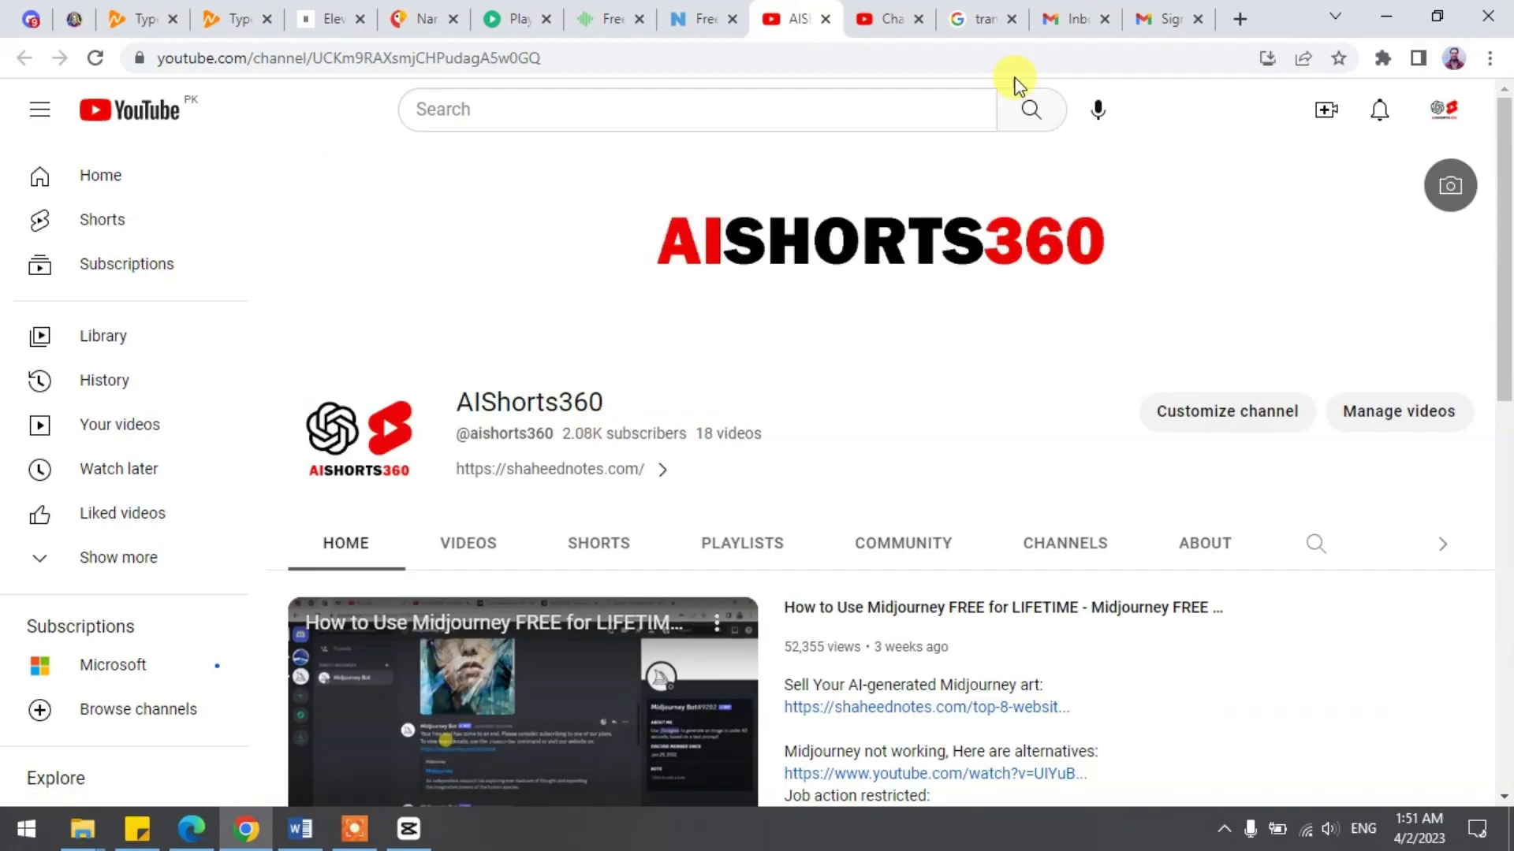
pyautogui.click(329, 20)
# Keep the Sam voice, generate speech from the paragraph, and download synthesized_audio.mp3.
pyautogui.click(850, 430)
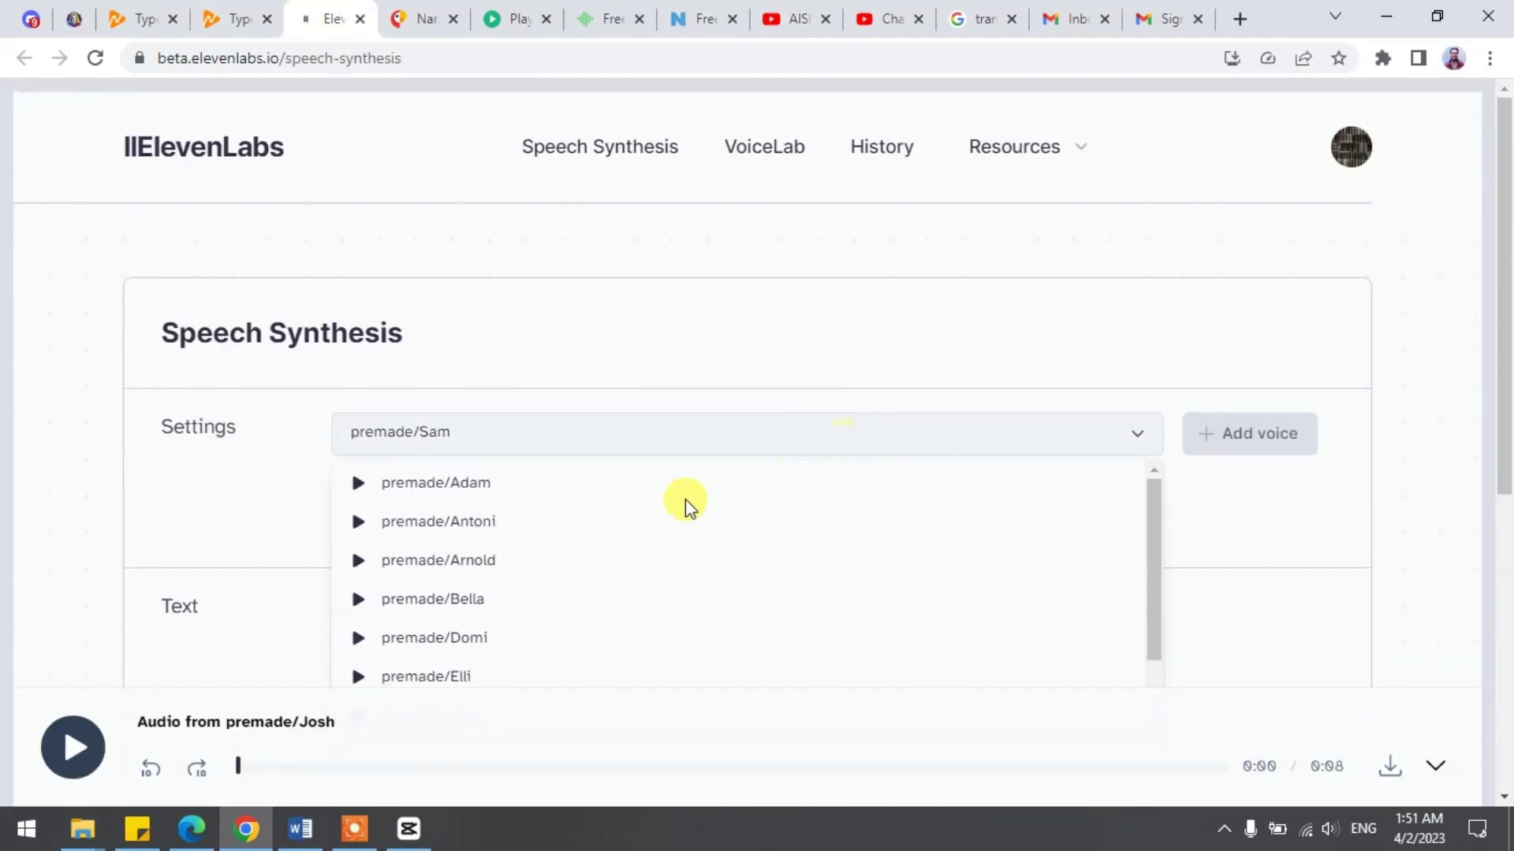
pyautogui.scroll(-3, 698, 189)
pyautogui.scroll(-2, 577, 402)
pyautogui.scroll(3, 661, 340)
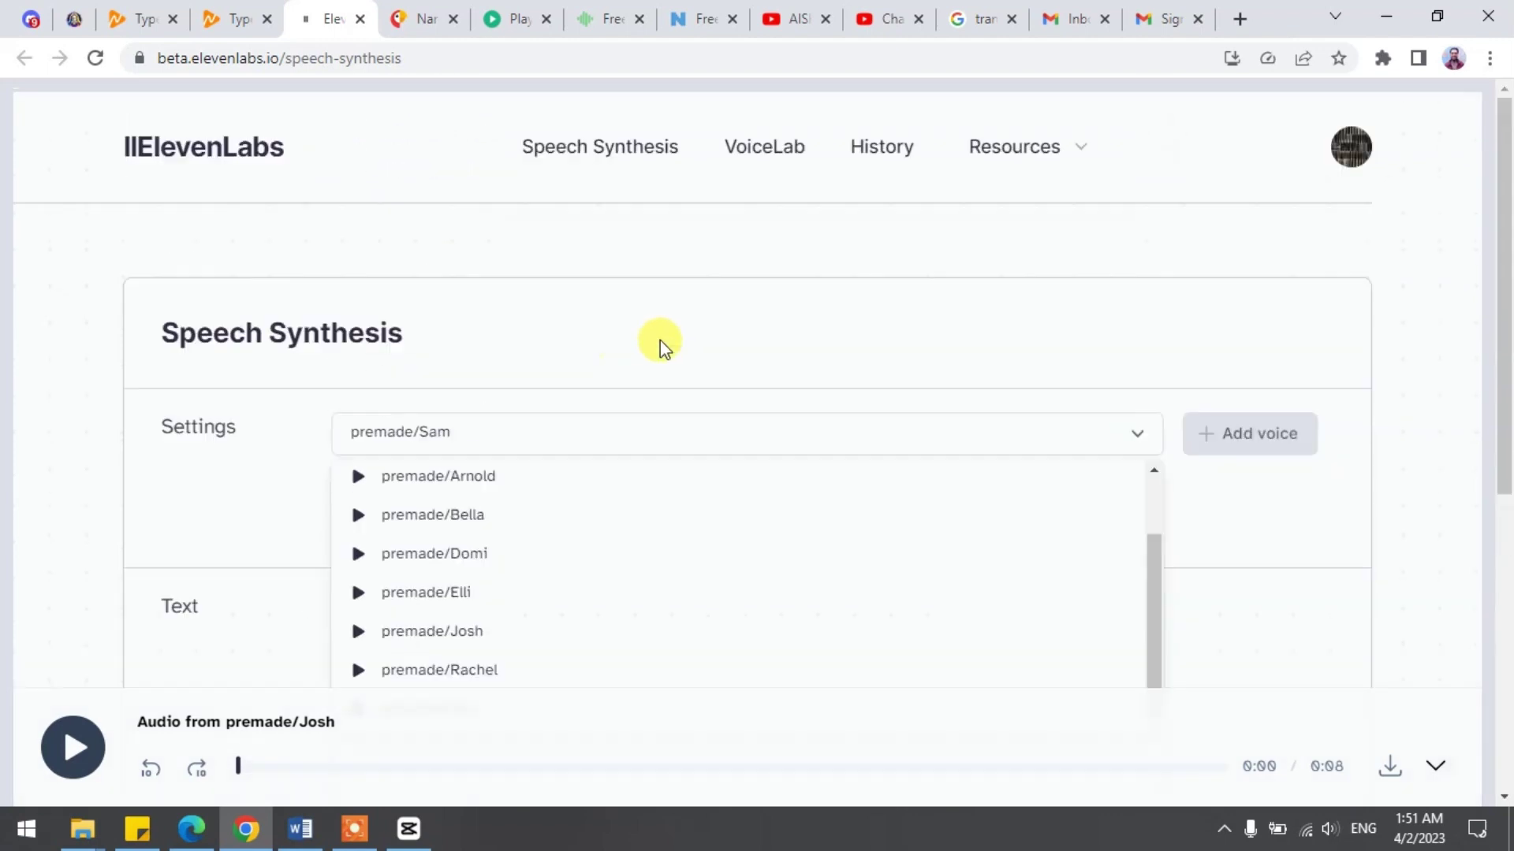
pyautogui.click(1378, 361)
pyautogui.scroll(-4, 1378, 360)
pyautogui.scroll(-2, 1378, 473)
pyautogui.scroll(3, 1064, 532)
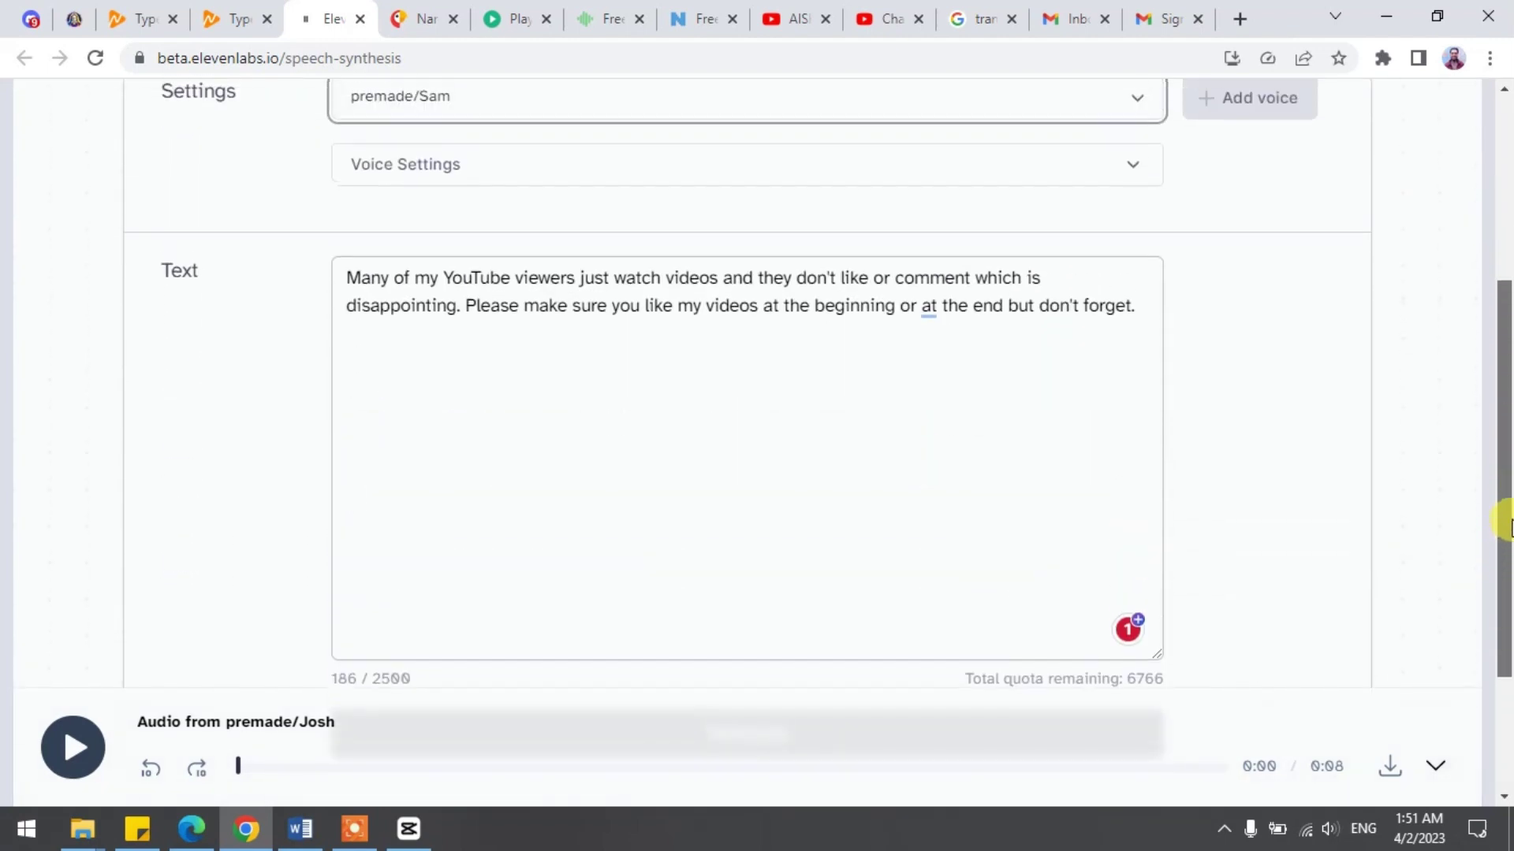
pyautogui.click(480, 502)
pyautogui.scroll(-3, 663, 356)
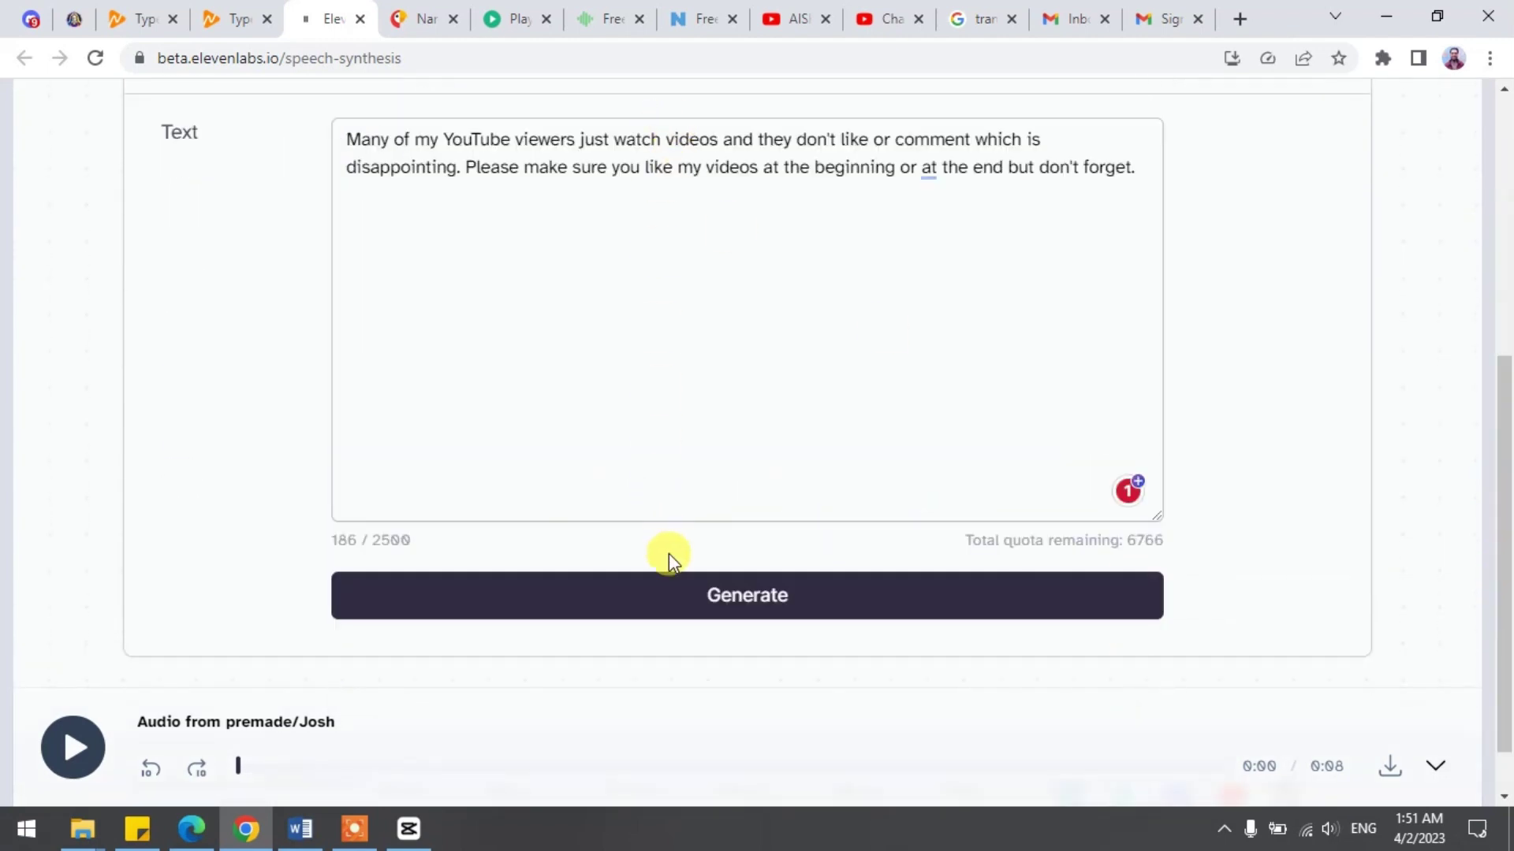
pyautogui.click(686, 595)
pyautogui.moveTo(1502, 473)
pyautogui.mouseDown()
pyautogui.moveTo(1502, 428)
pyautogui.moveTo(1502, 497)
pyautogui.mouseUp()
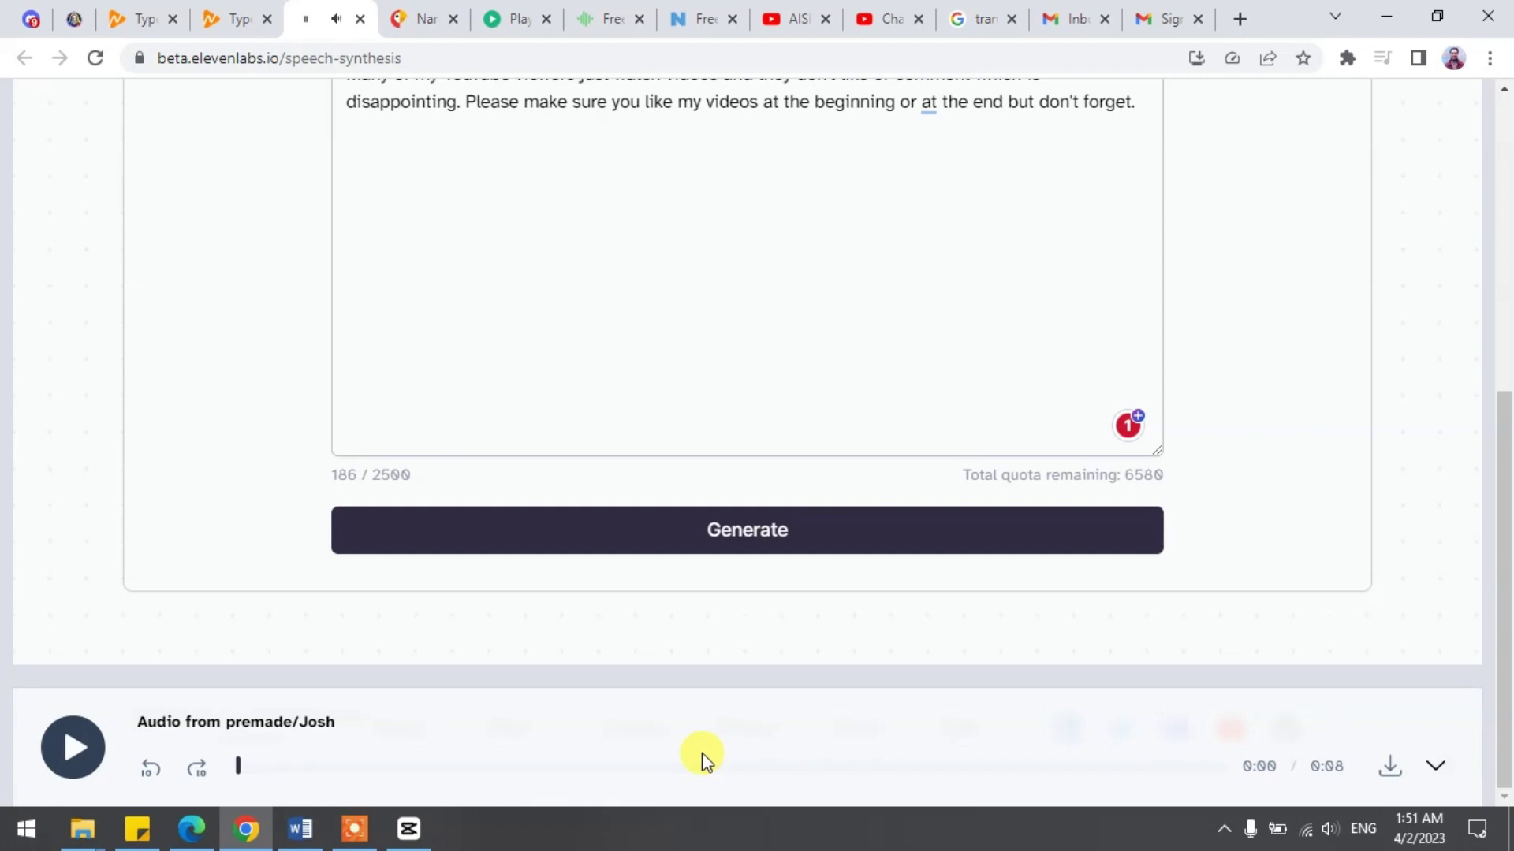
pyautogui.click(1390, 769)
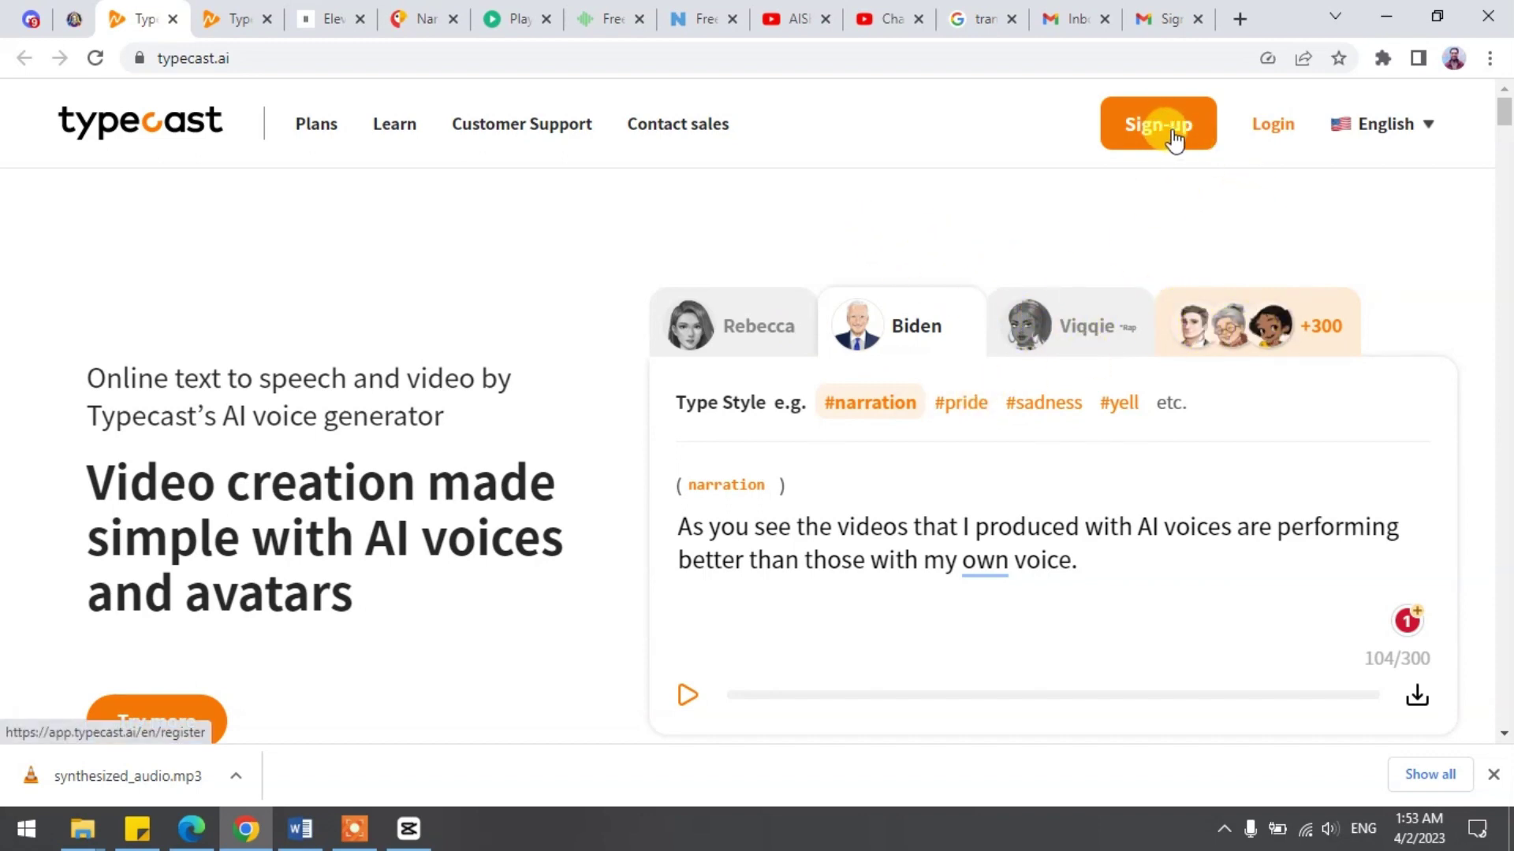
# Create a new Typecast project with the paragraph and dismiss the character options.
pyautogui.click(236, 17)
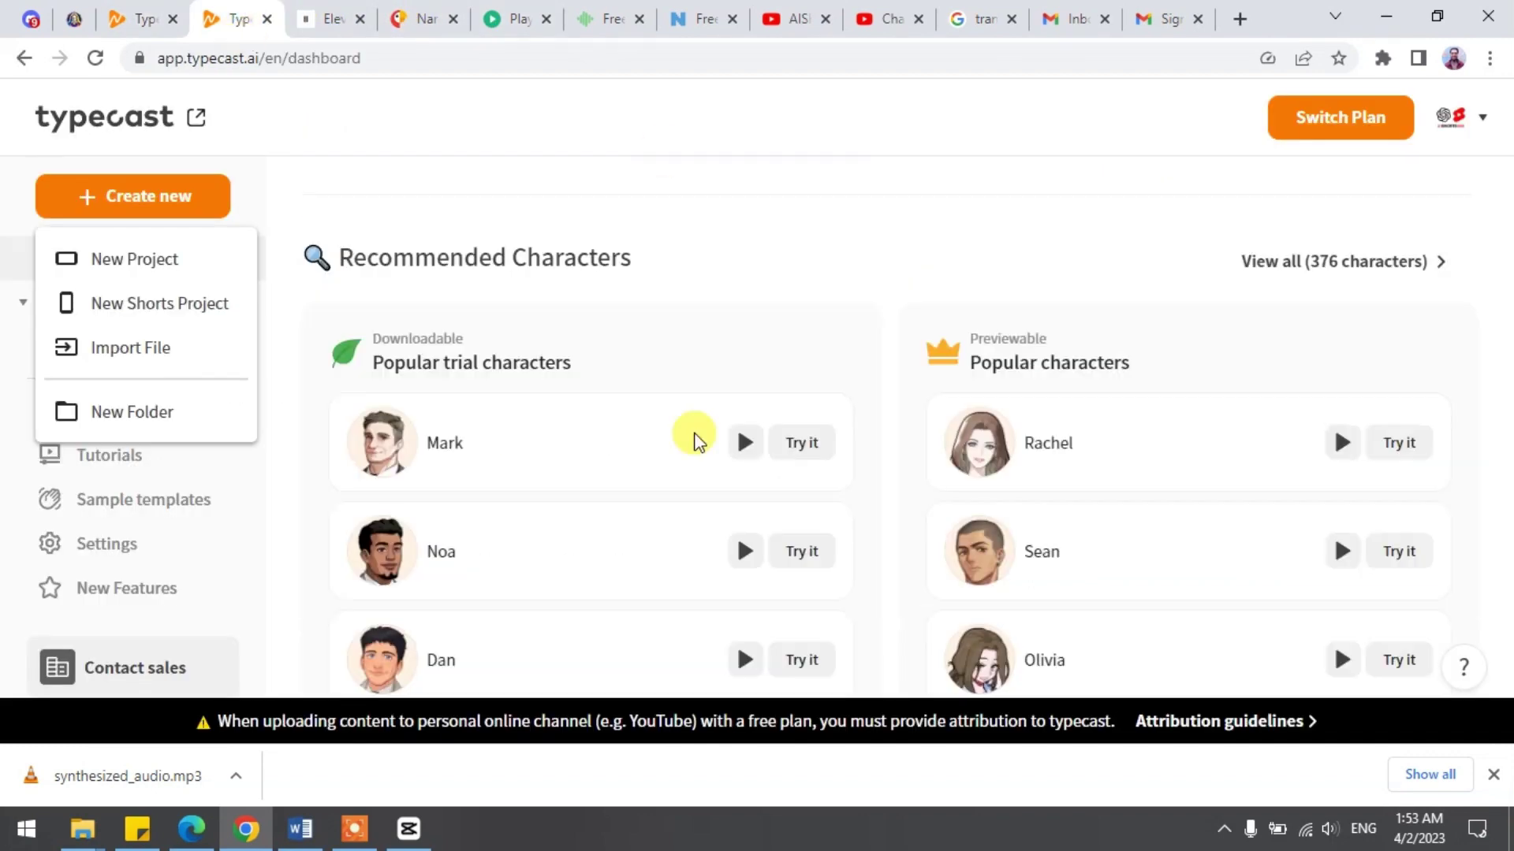
pyautogui.scroll(-2, 264, 225)
pyautogui.click(134, 259)
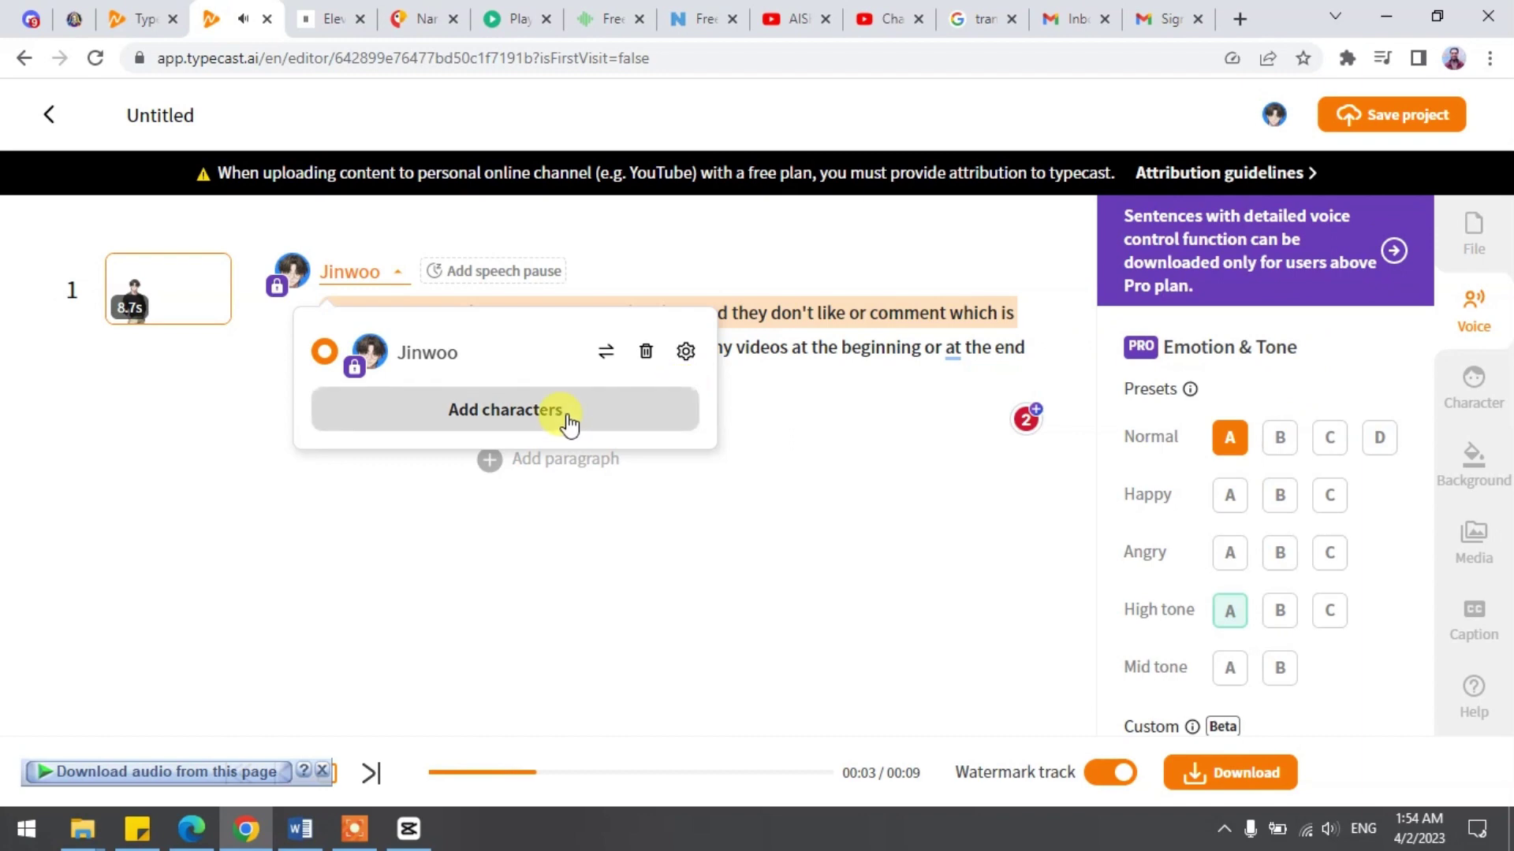
pyautogui.click(804, 312)
pyautogui.click(509, 347)
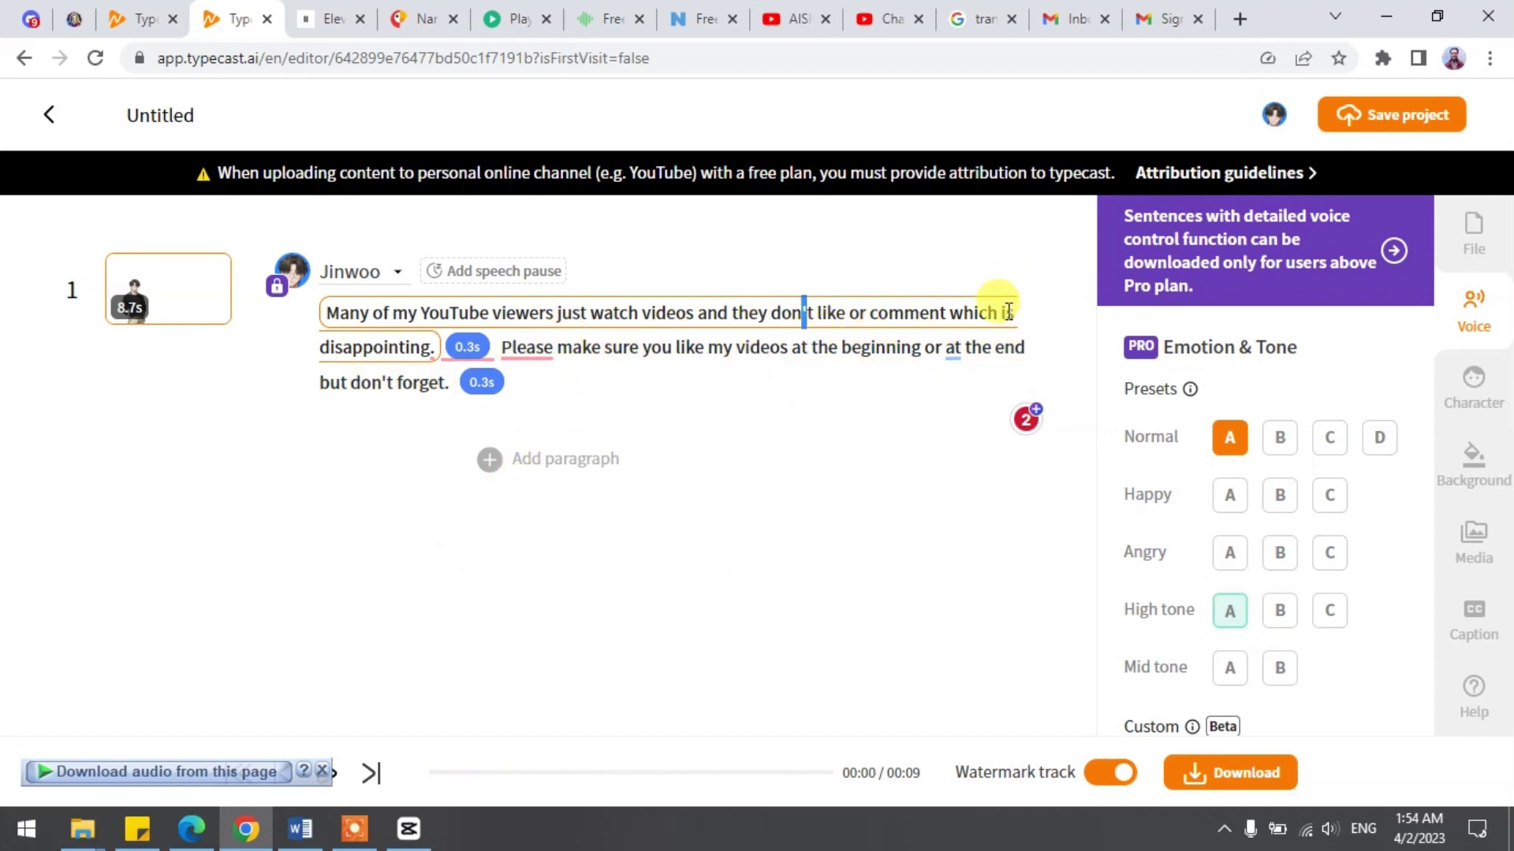
# Check the Pro pricing plans, then switch to the Typecast homepage demo.
pyautogui.click(1397, 252)
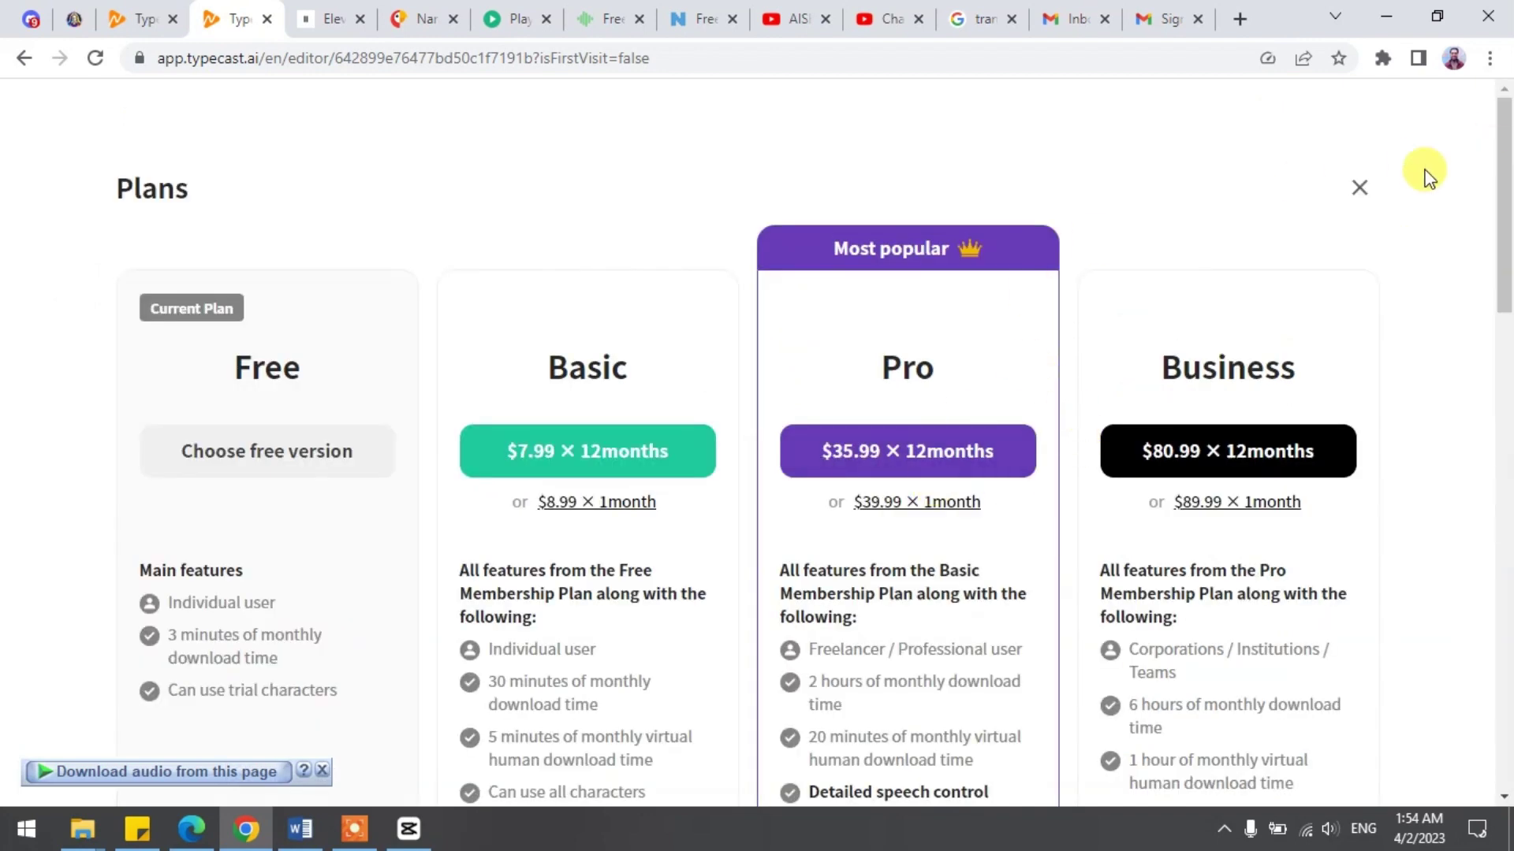
pyautogui.click(1359, 191)
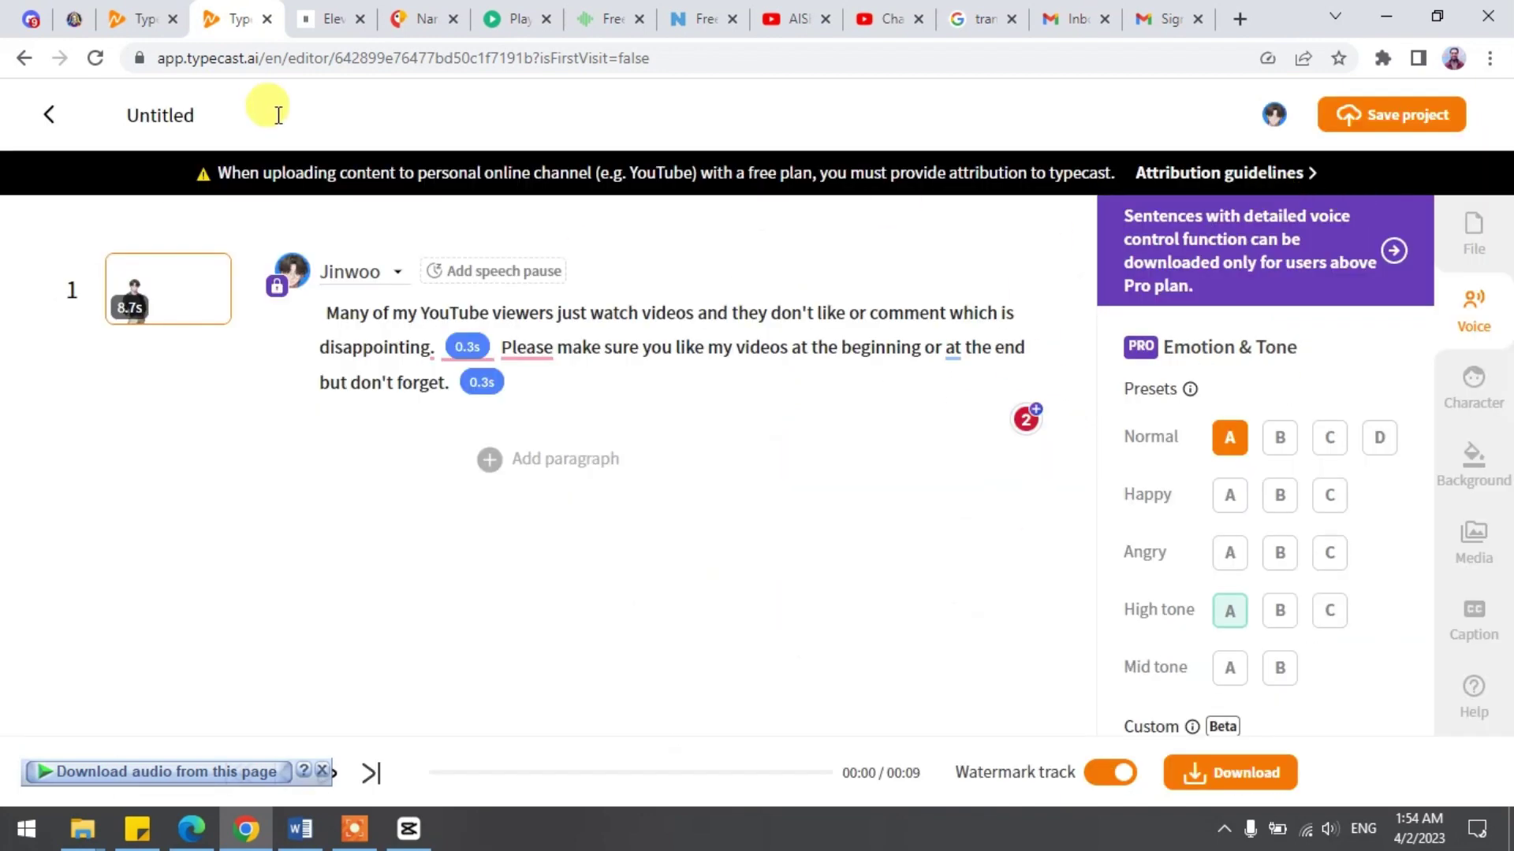
pyautogui.click(156, 21)
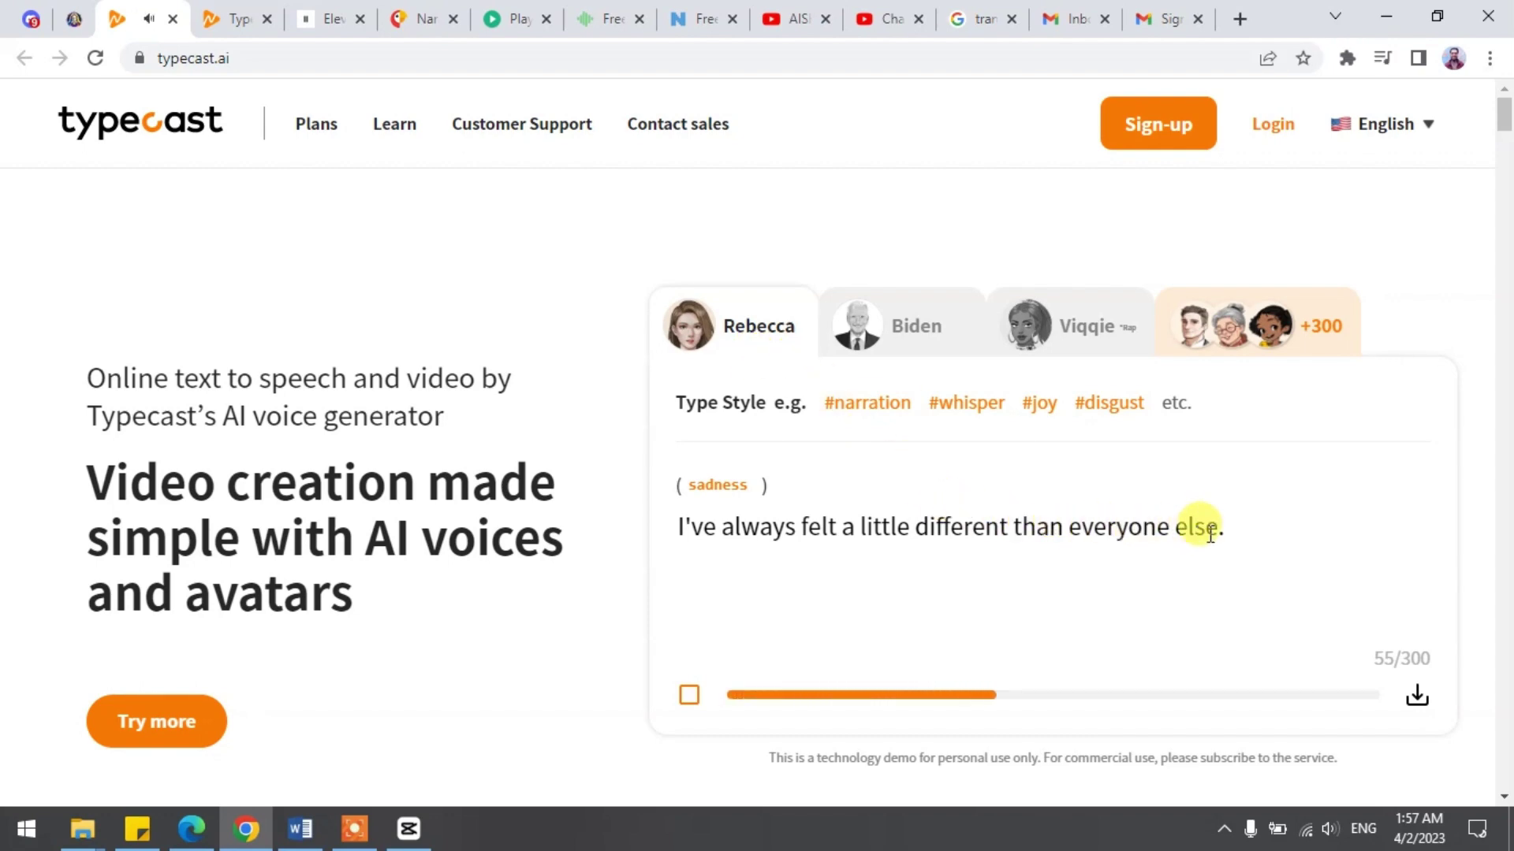
# Switch Typecast's homepage demo to the Biden voice and paste in the thank-you paragraph.
pyautogui.click(867, 402)
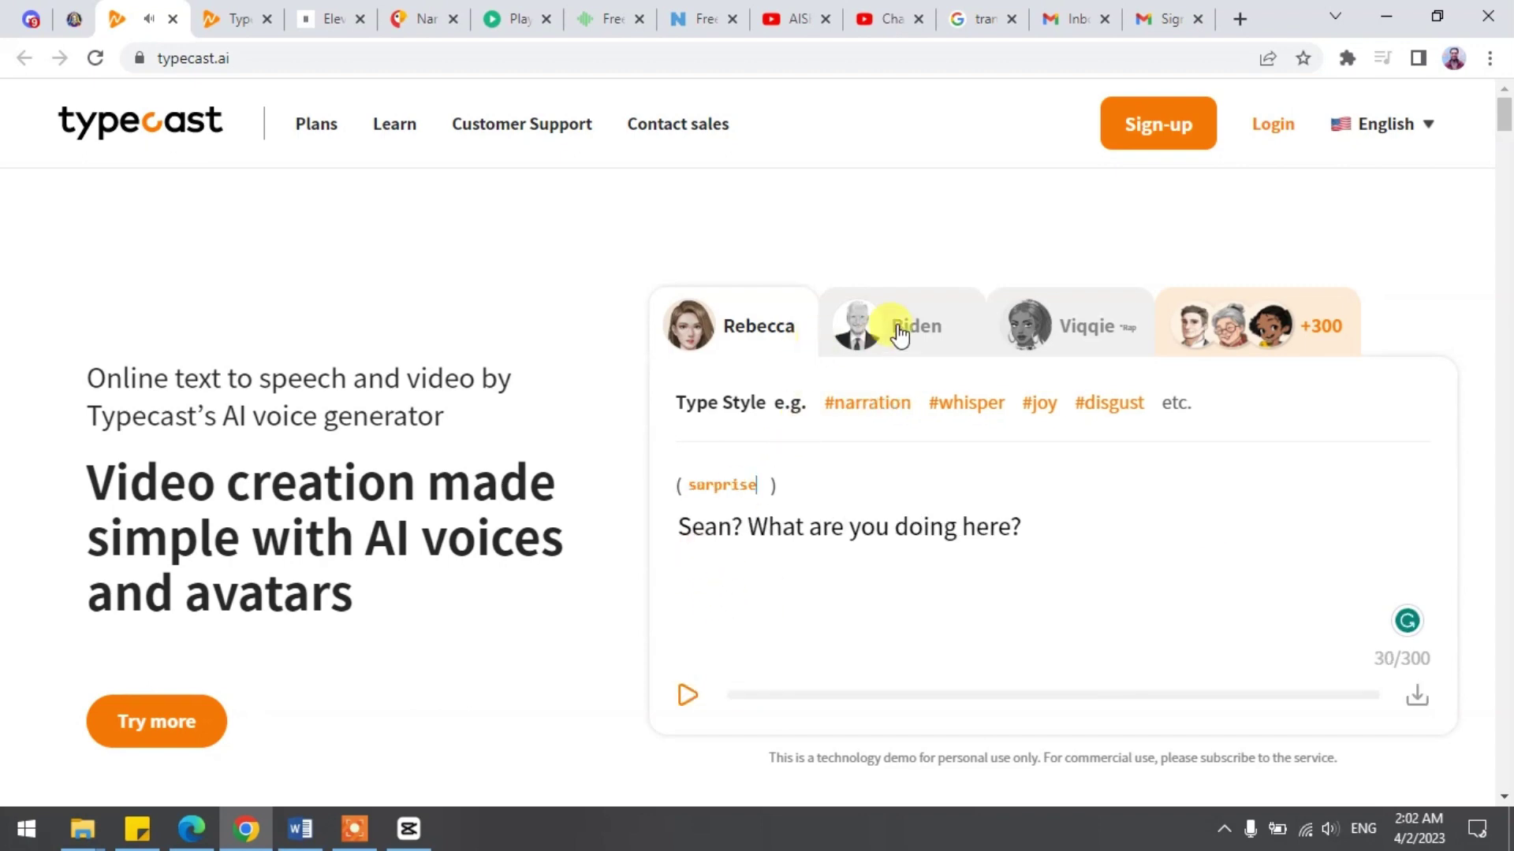
pyautogui.click(901, 329)
pyautogui.click(864, 532)
pyautogui.hotkey('ctrl', 'a')
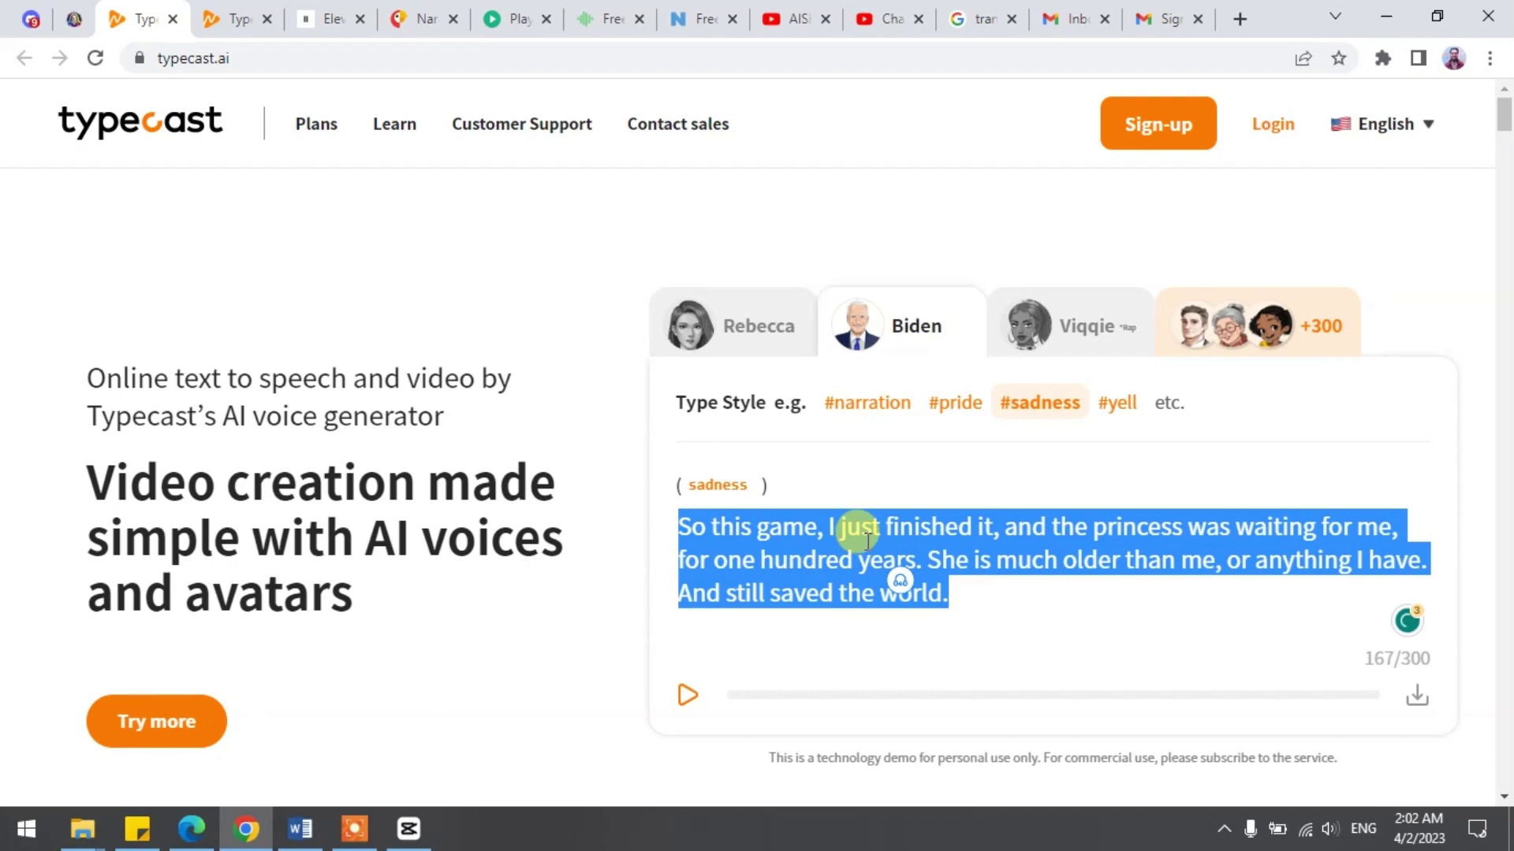
pyautogui.hotkey('ctrl', 'v')
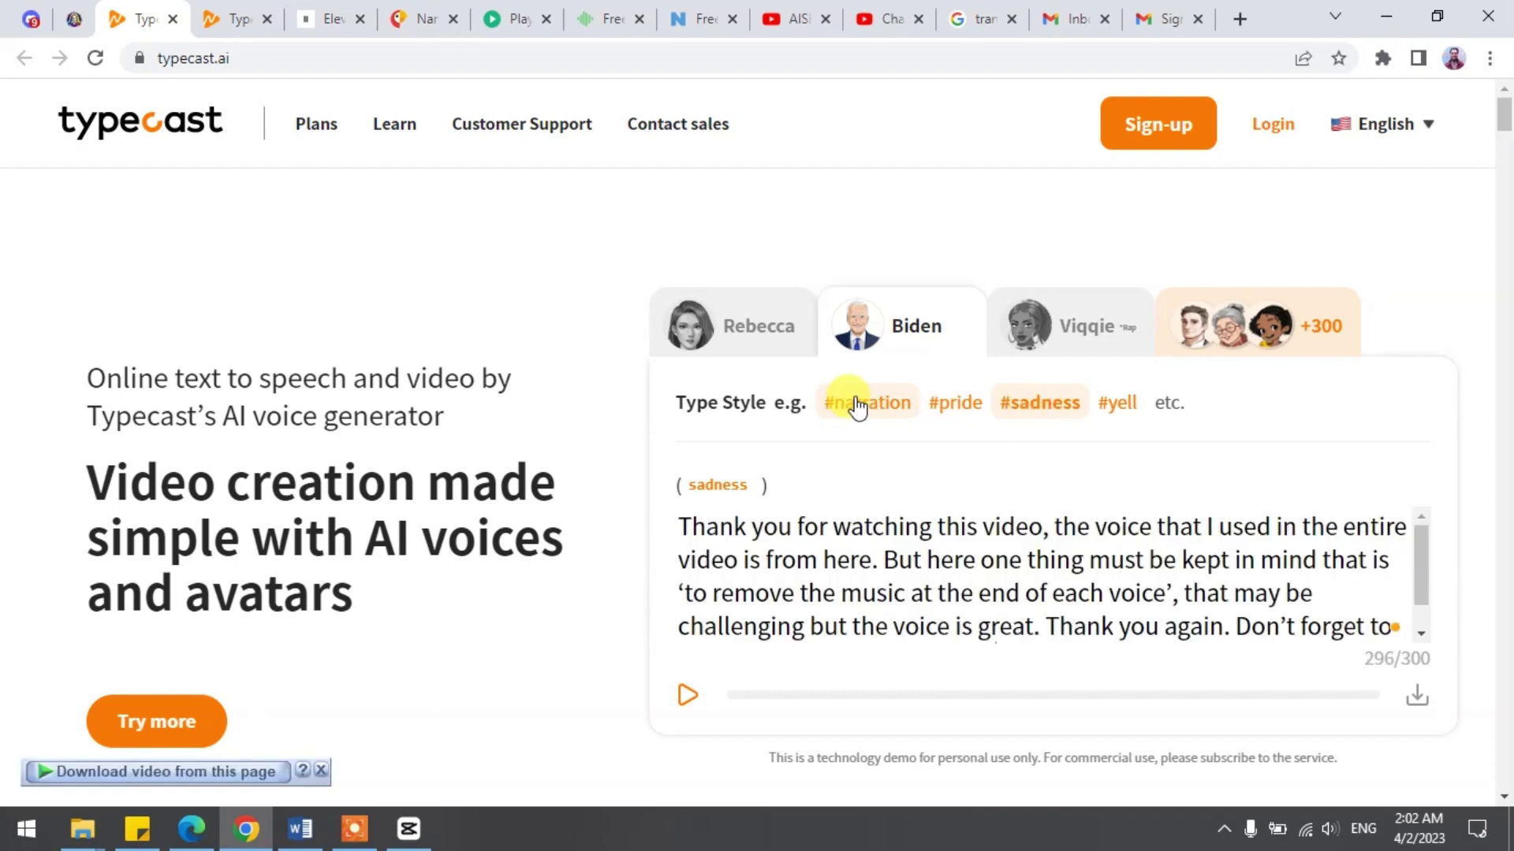
# Play the paragraph in Biden's narration style and download the audio clip.
pyautogui.click(858, 405)
pyautogui.click(687, 695)
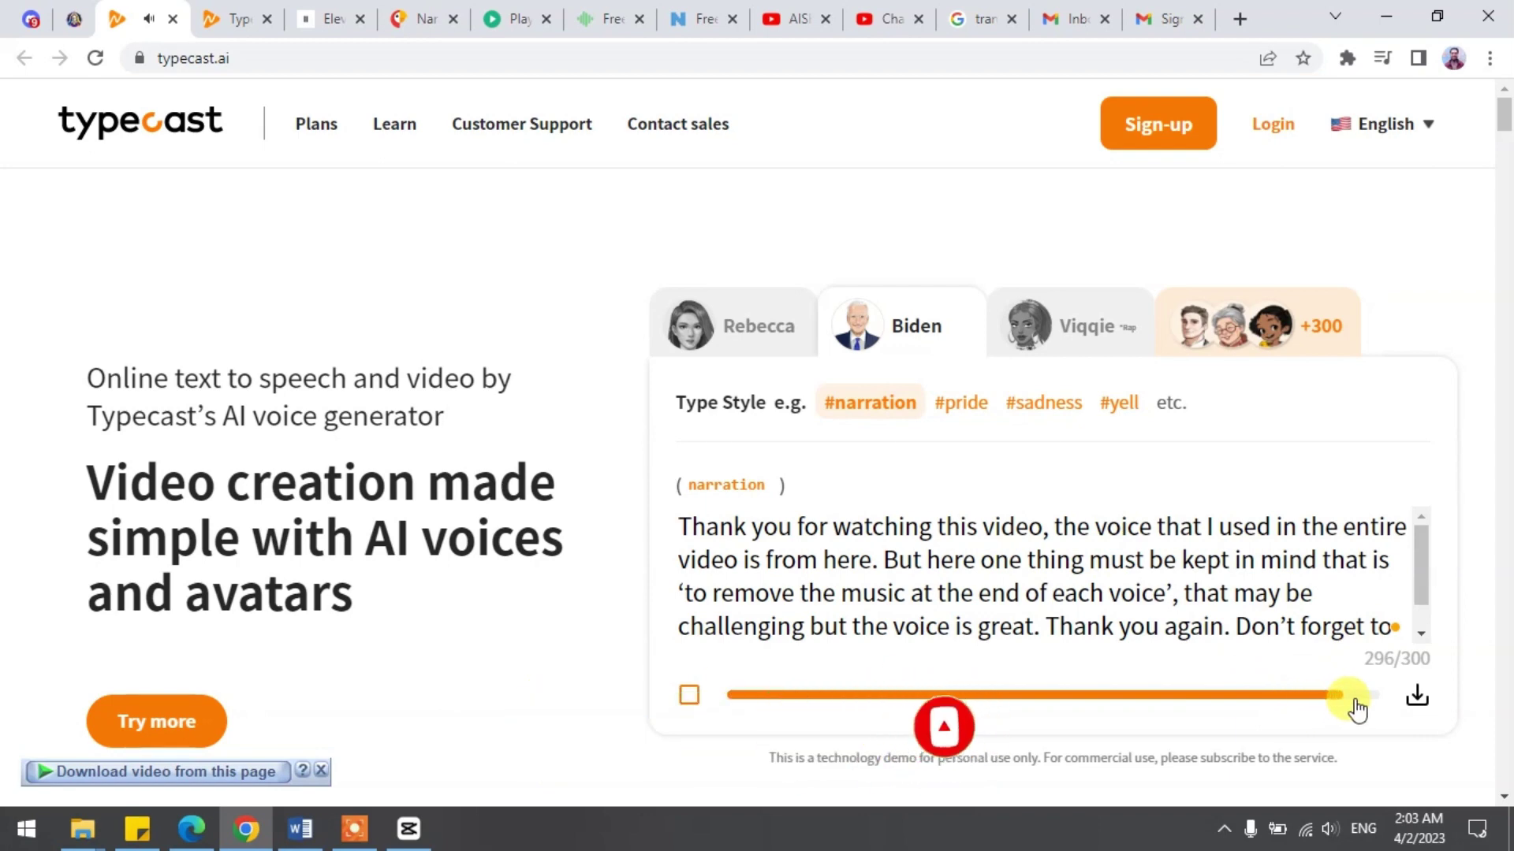
pyautogui.click(1418, 698)
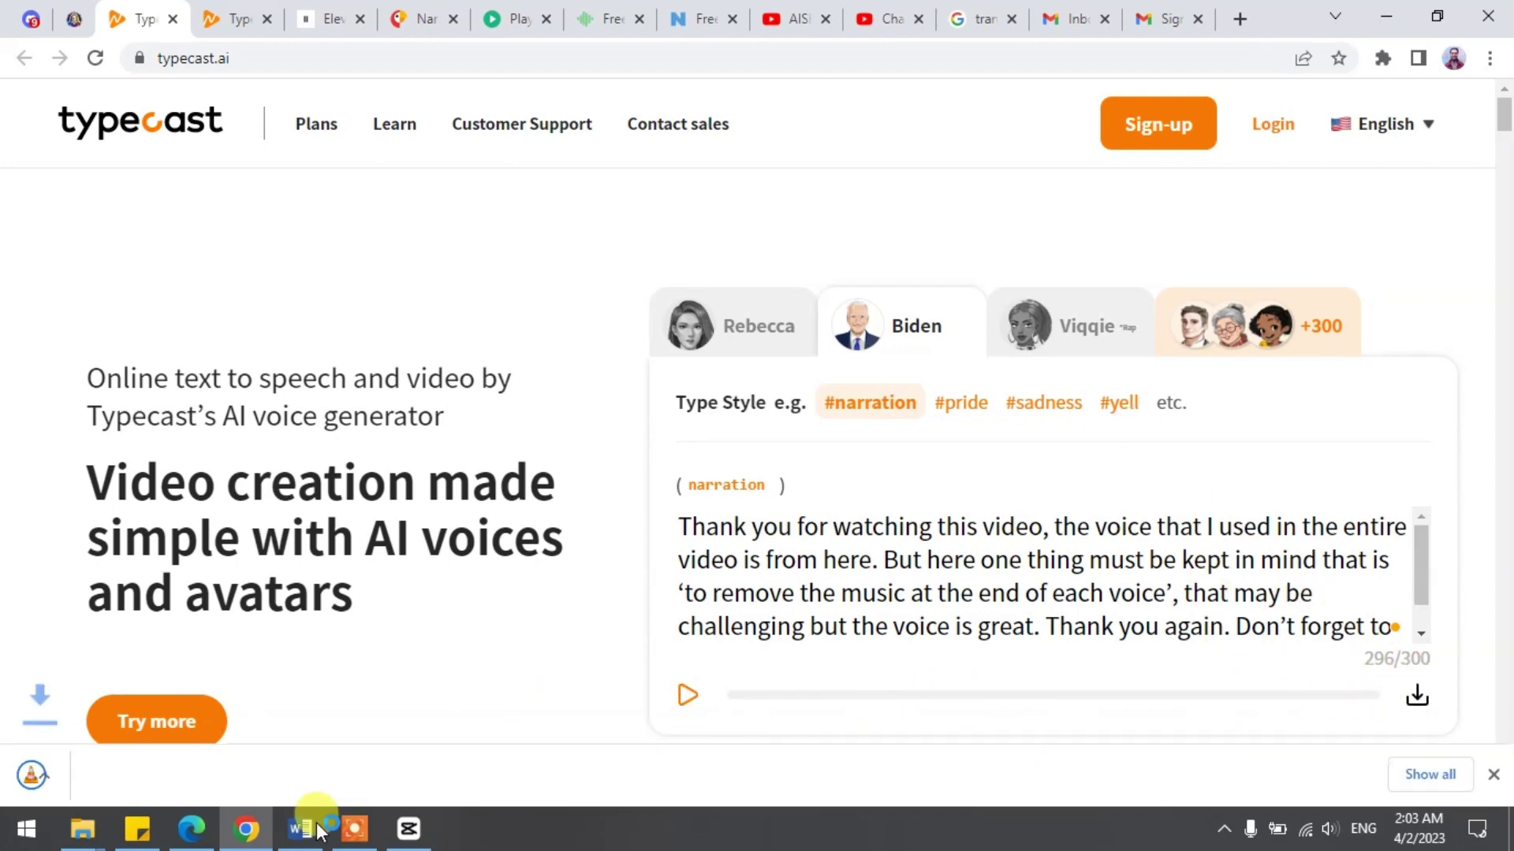